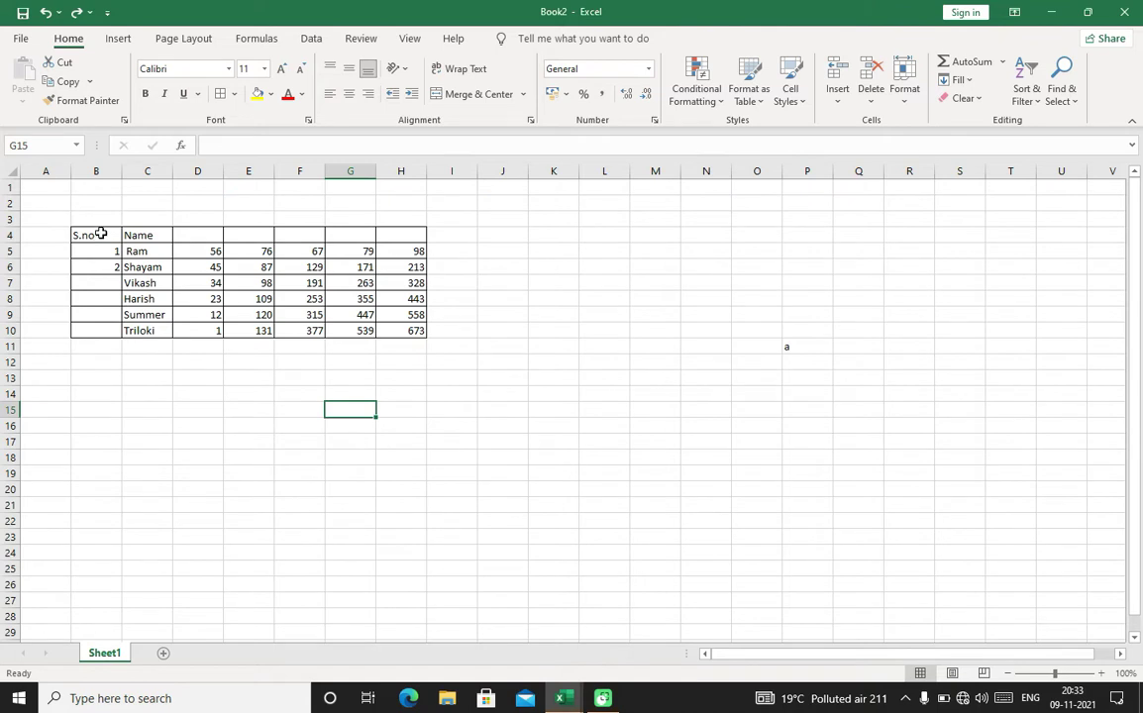
Step: Cut the S.no column in B4:B10 and paste it starting at cell B14
drag(100, 234, 112, 331)
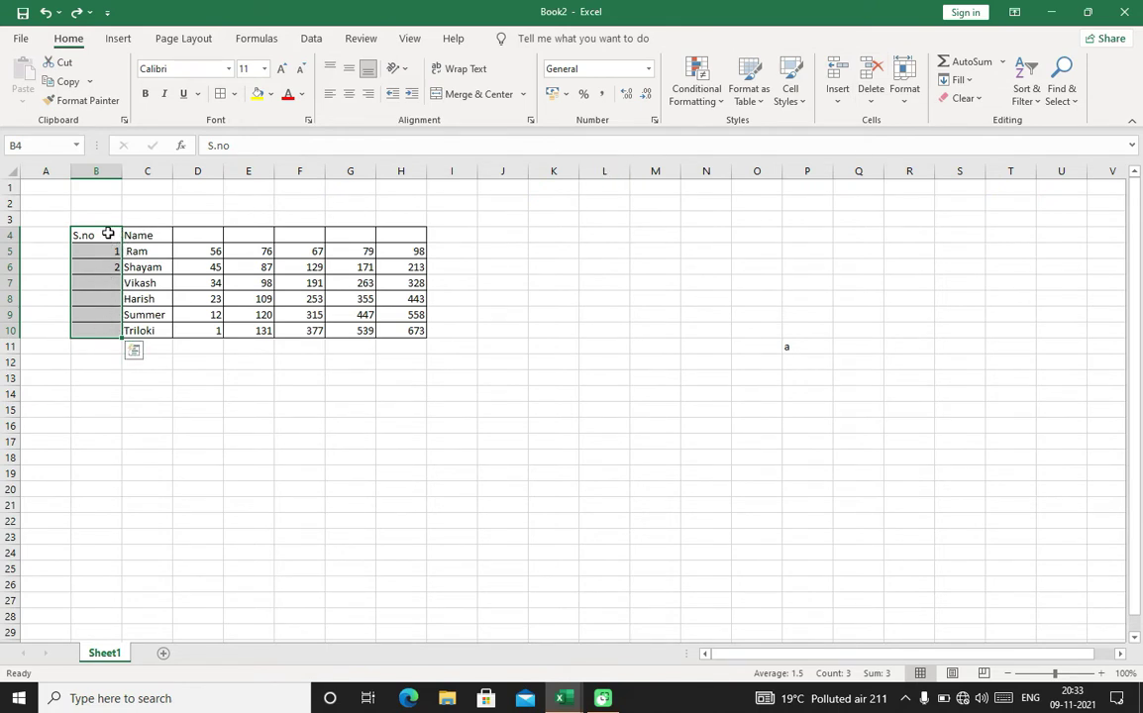
click(140, 407)
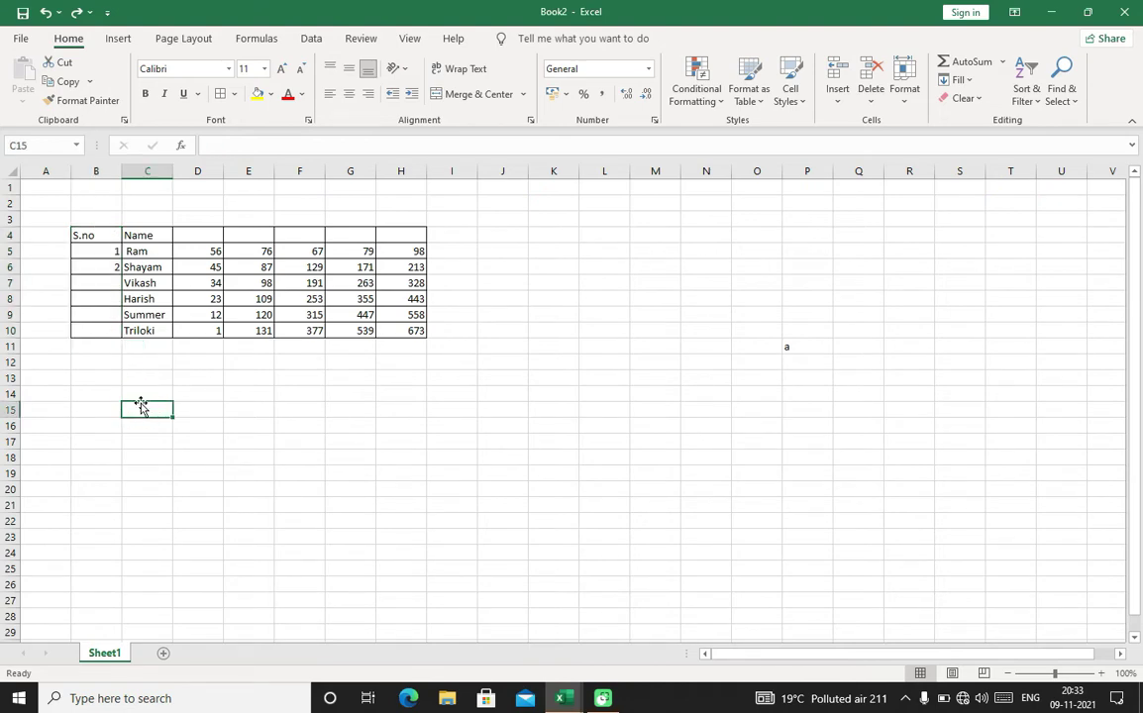
drag(99, 237, 107, 330)
key(ctrl+c)
click(63, 62)
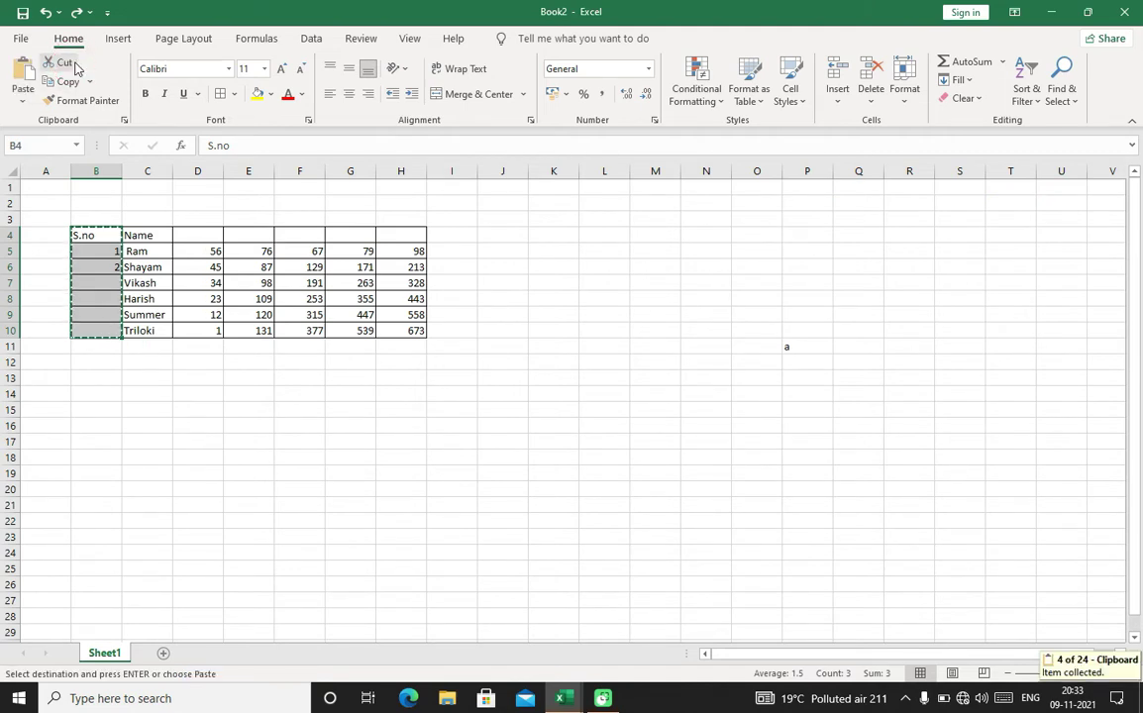
click(103, 395)
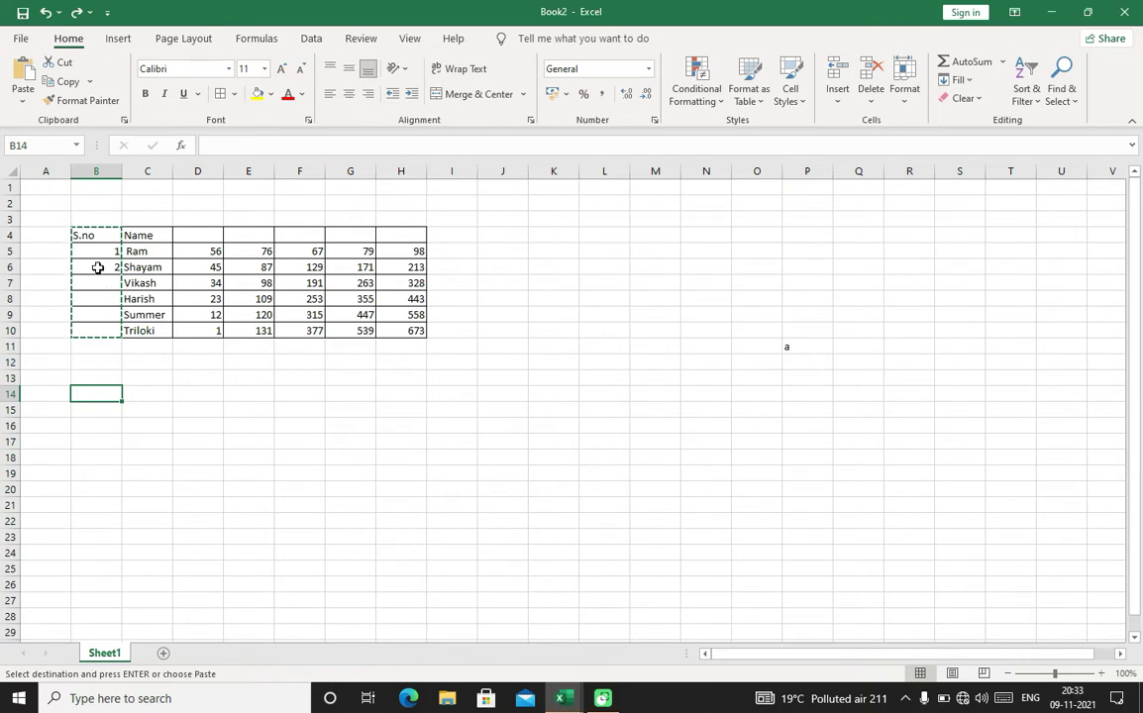
click(24, 71)
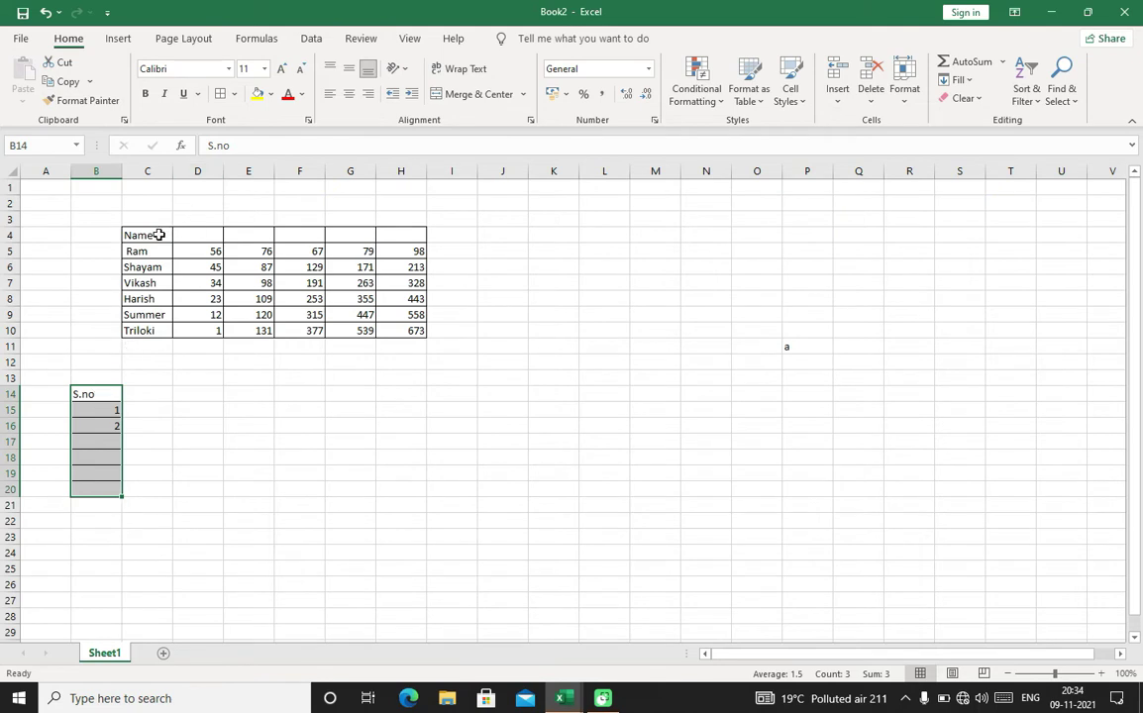
Step: Move the Name column from C4:C10 to the cells starting at C14, beside the S.no column
drag(154, 234, 153, 329)
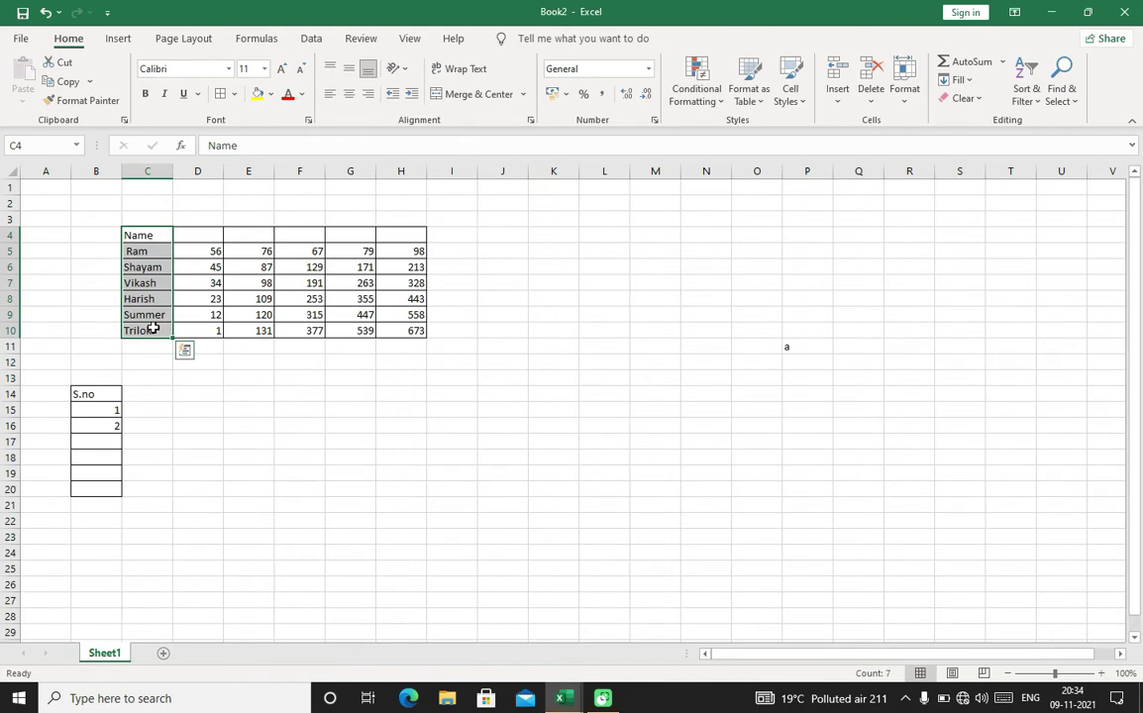
click(64, 61)
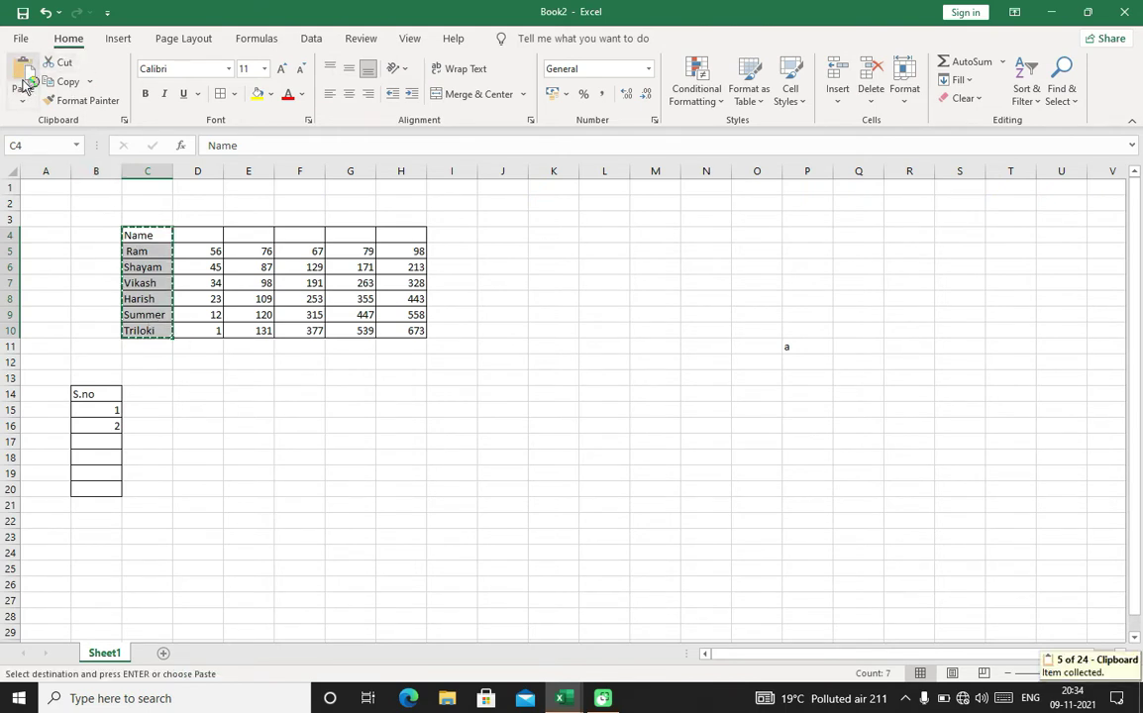
click(147, 395)
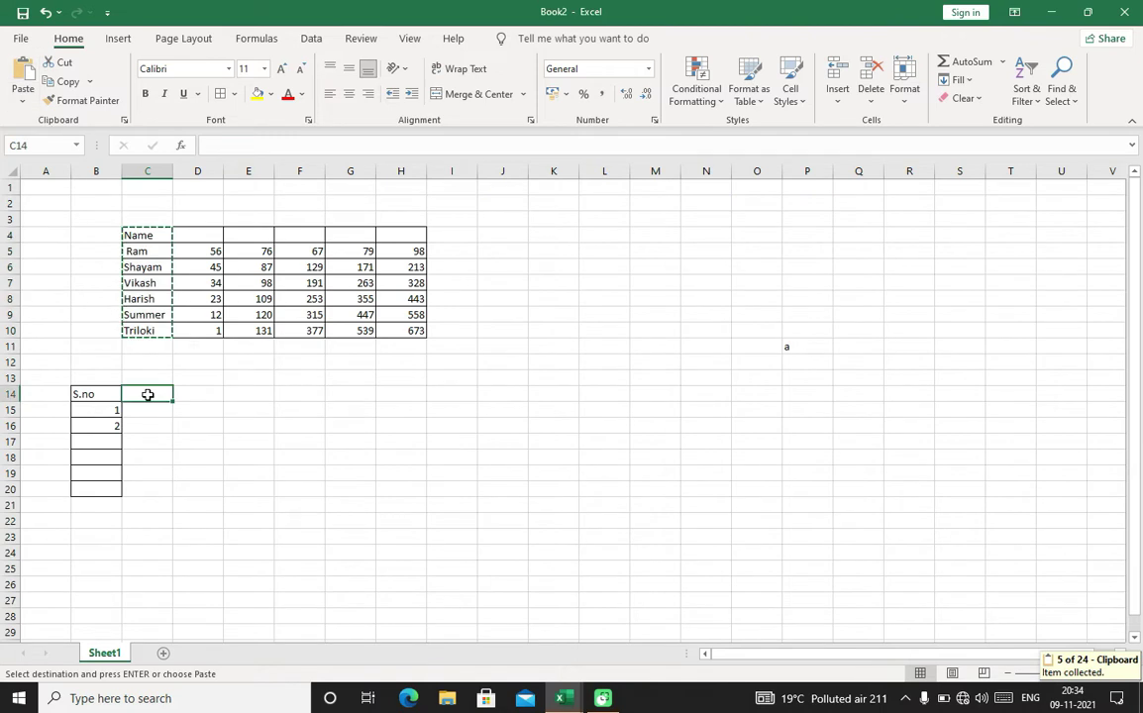
click(24, 75)
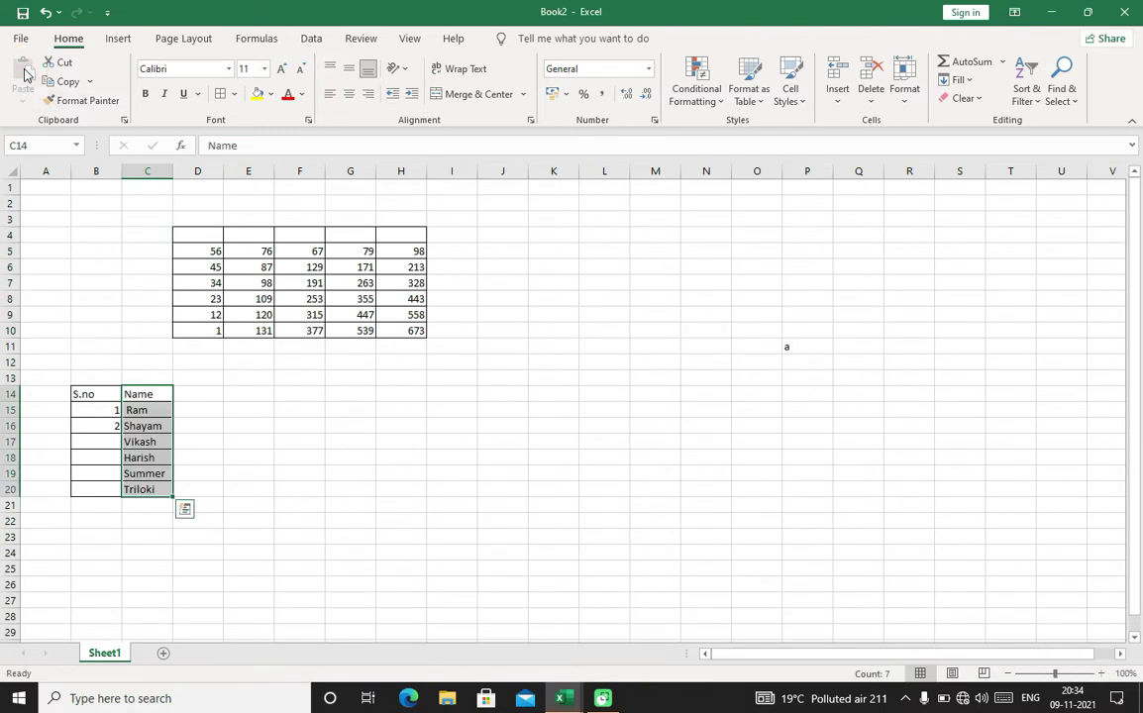
Step: Cut the number column in D4:D10 and paste it starting at cell D14
drag(205, 235, 214, 329)
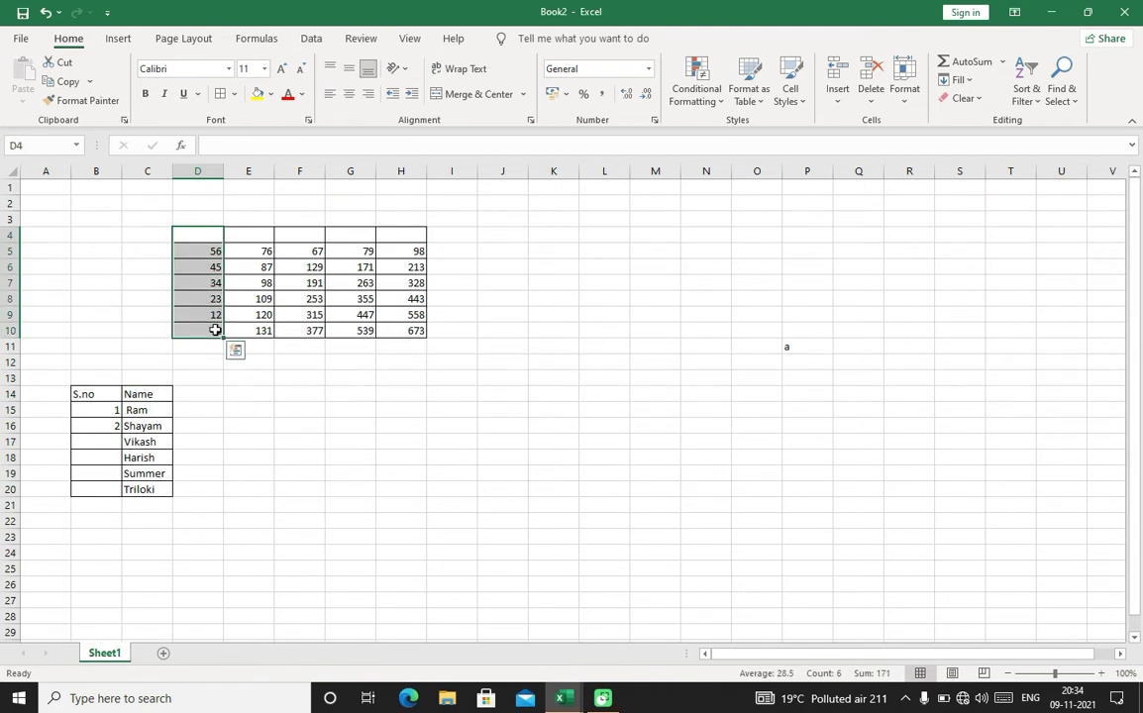
click(84, 66)
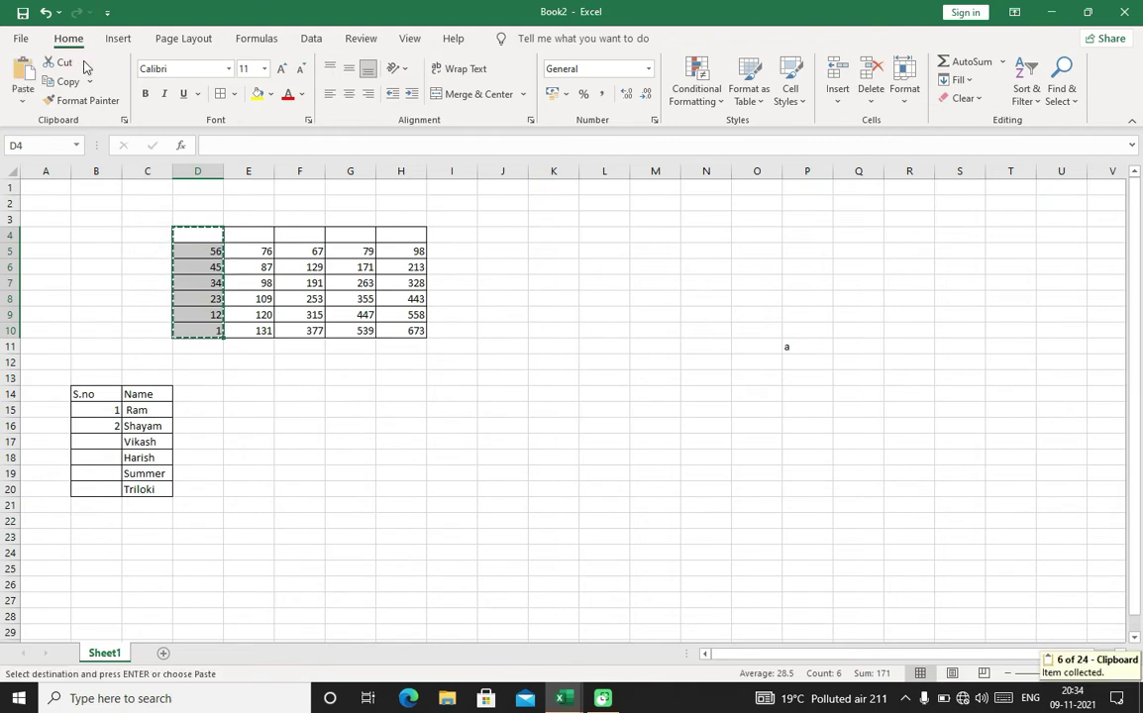
click(187, 395)
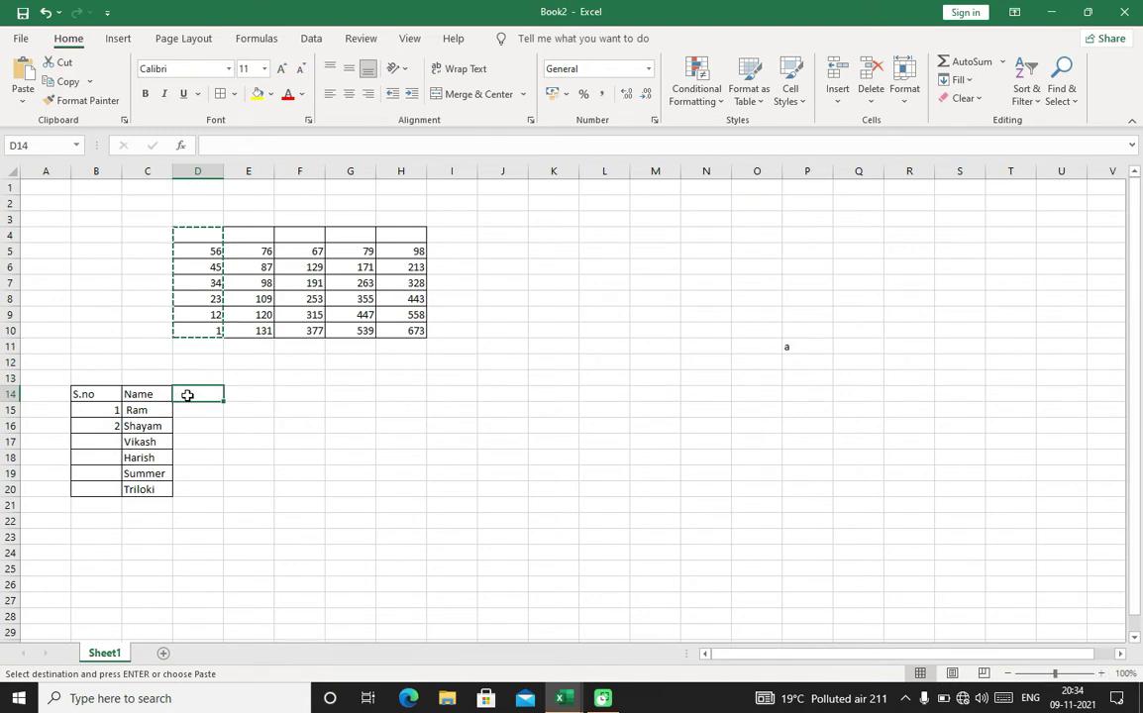
key(ctrl+v)
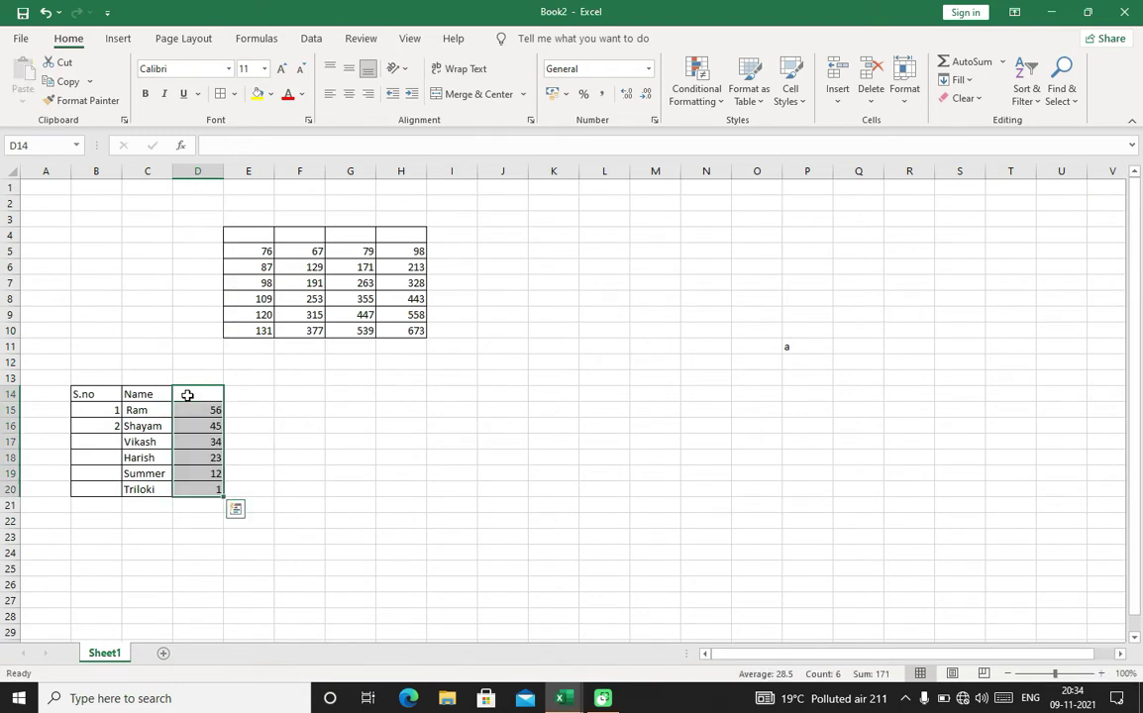
key(ctrl+q)
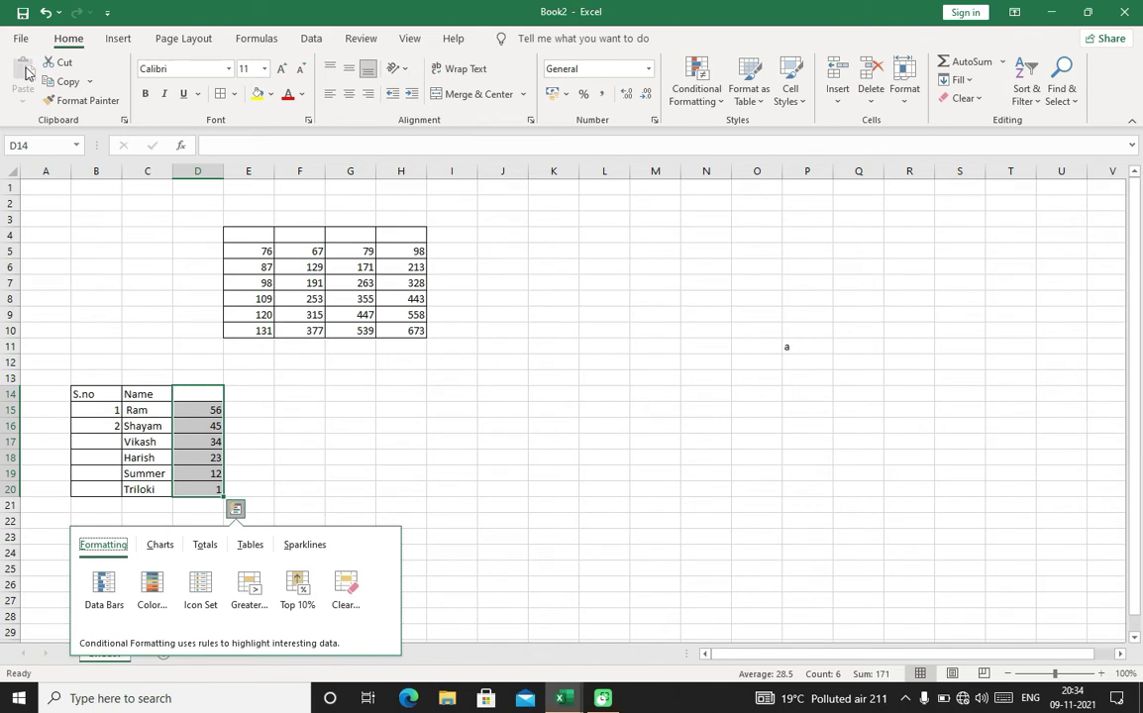
Step: Move the number column in E4:E10 to the cells starting at E14
drag(243, 234, 259, 327)
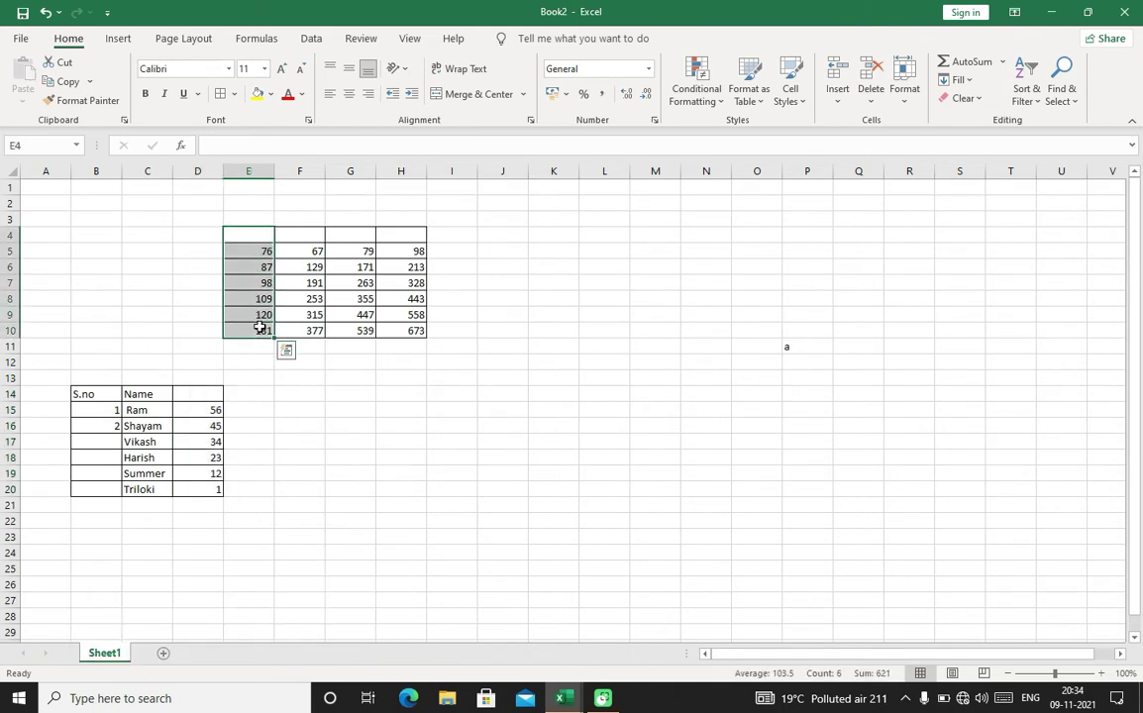
key(ctrl+c)
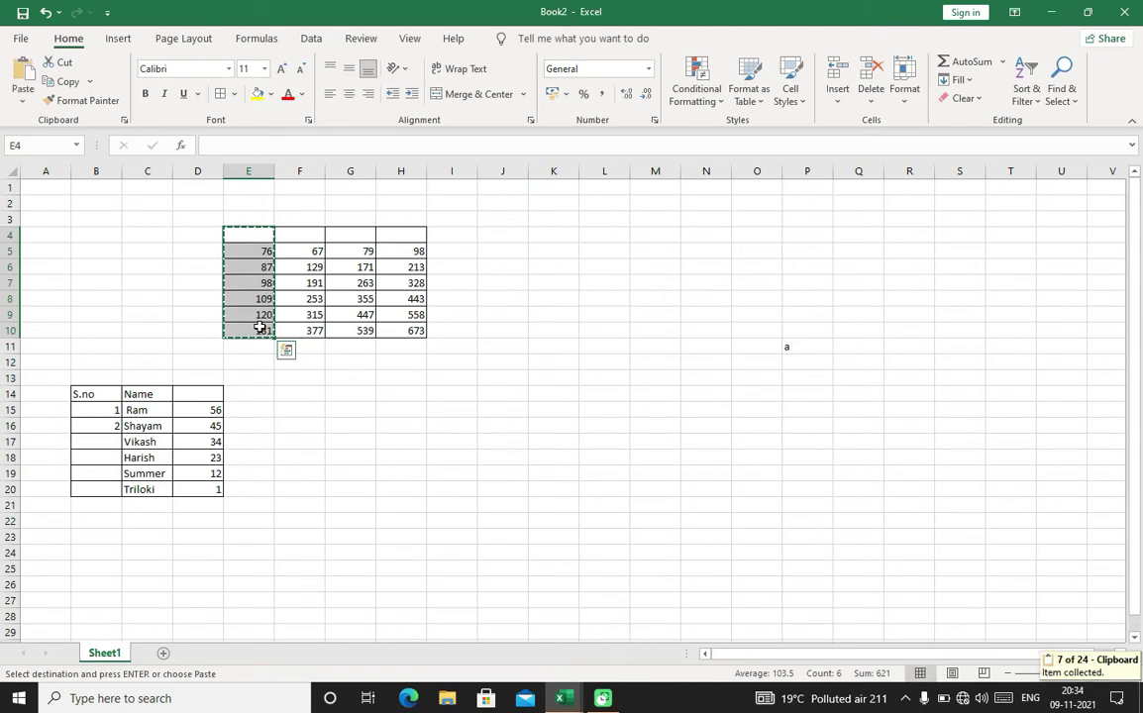
click(256, 393)
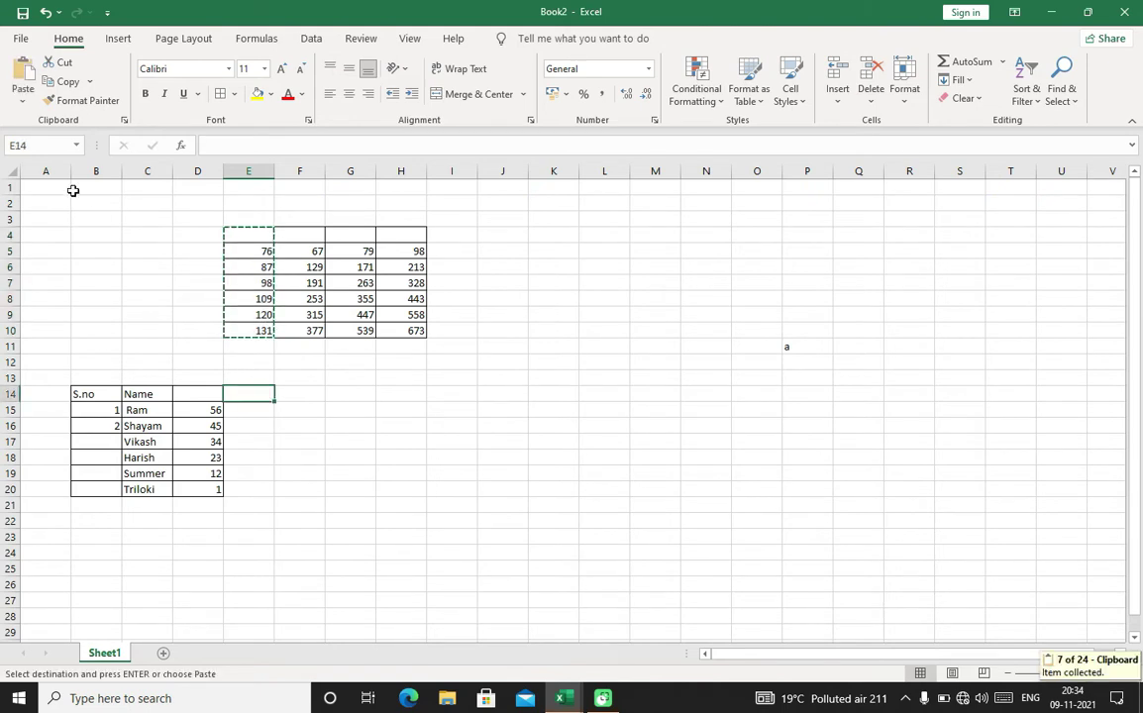
click(22, 72)
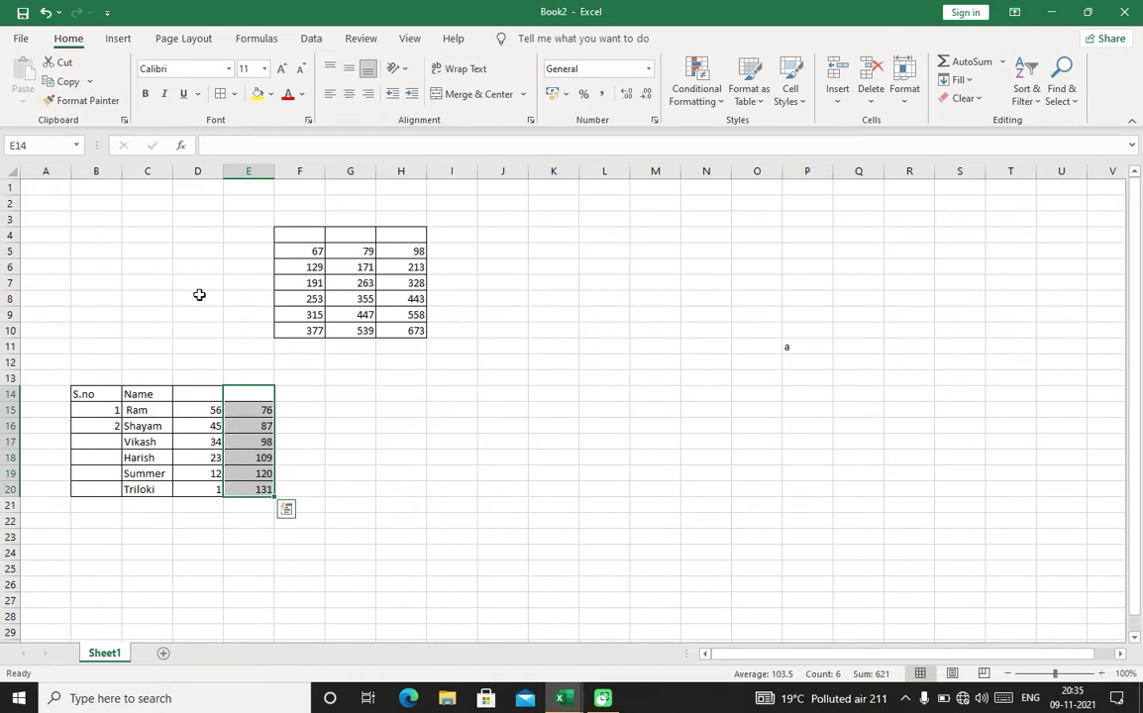
Step: Cut the remaining three columns in F4:H10 together and paste them starting at cell F14
drag(296, 234, 406, 328)
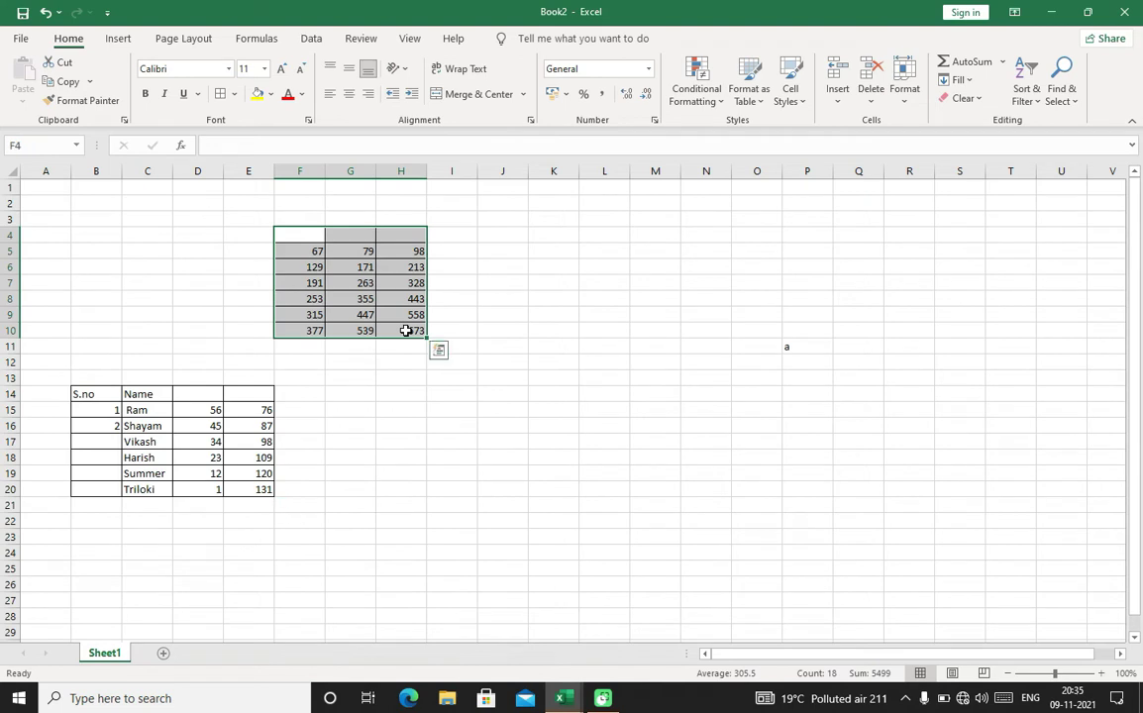
click(64, 62)
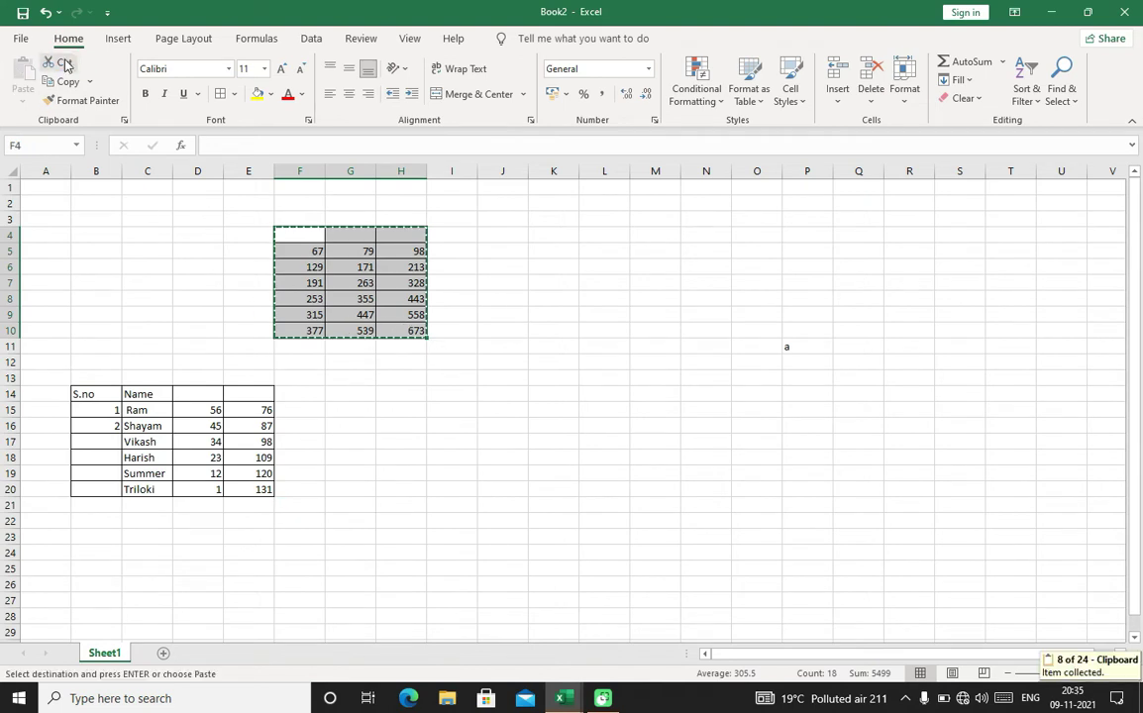
click(291, 393)
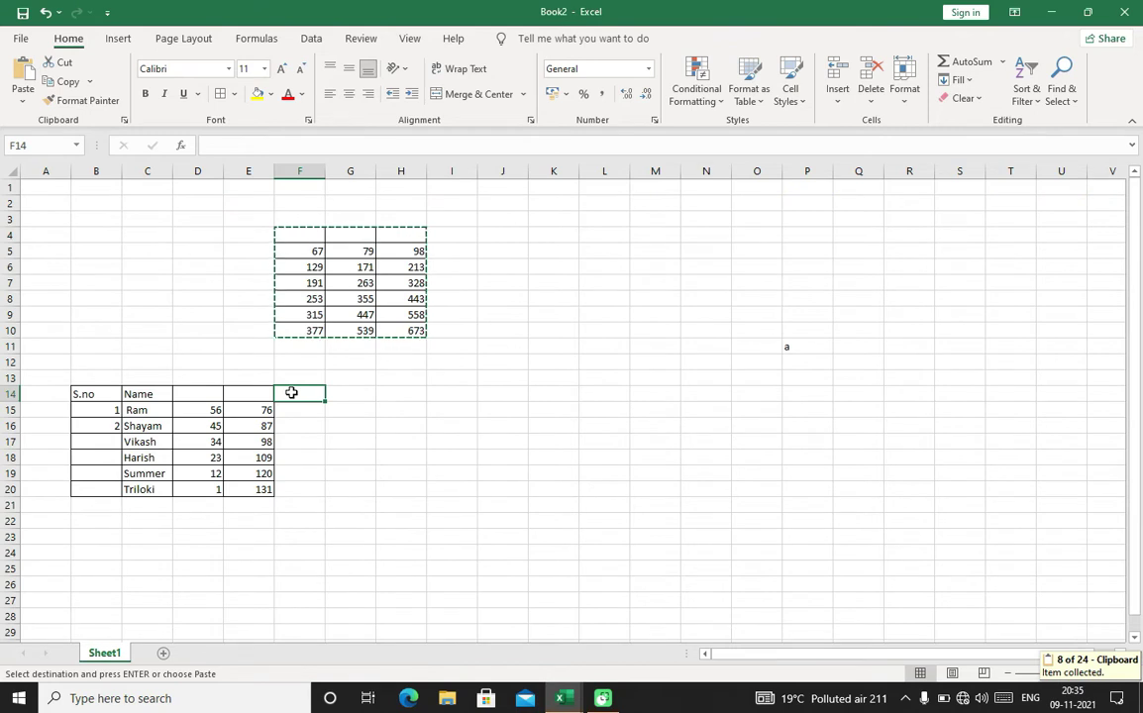
click(25, 85)
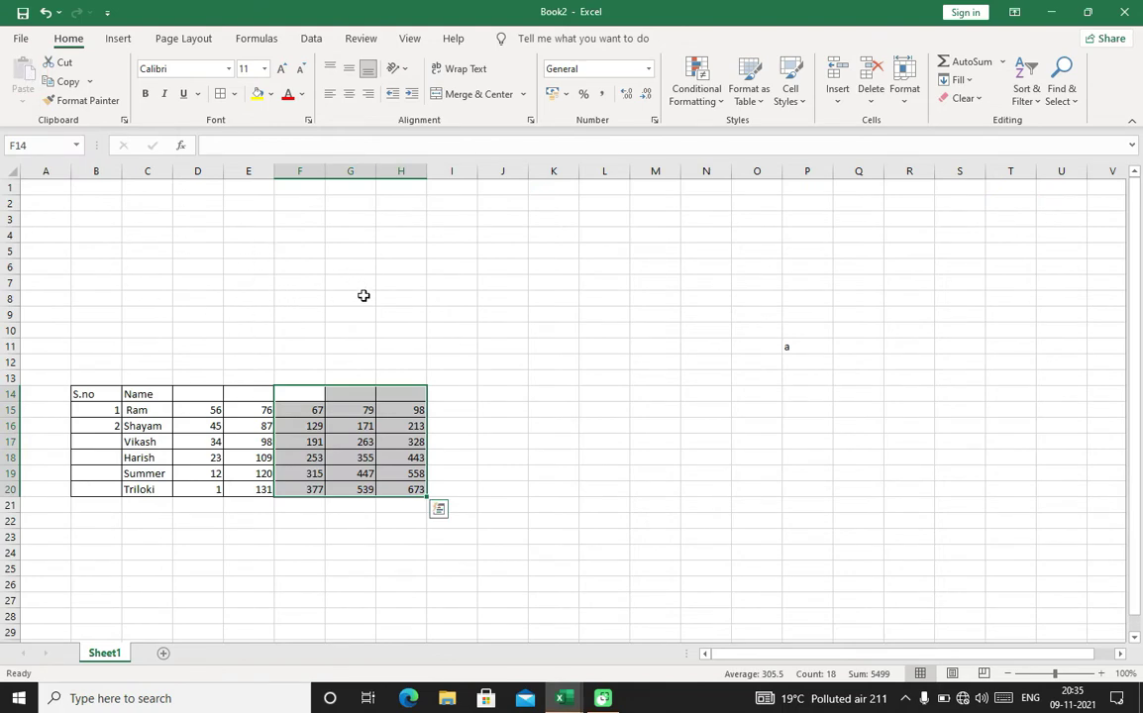
key(Escape)
Step: Minimize the workbook, open This PC from the desktop and look over the local drives C:, E: and F:
click(1056, 12)
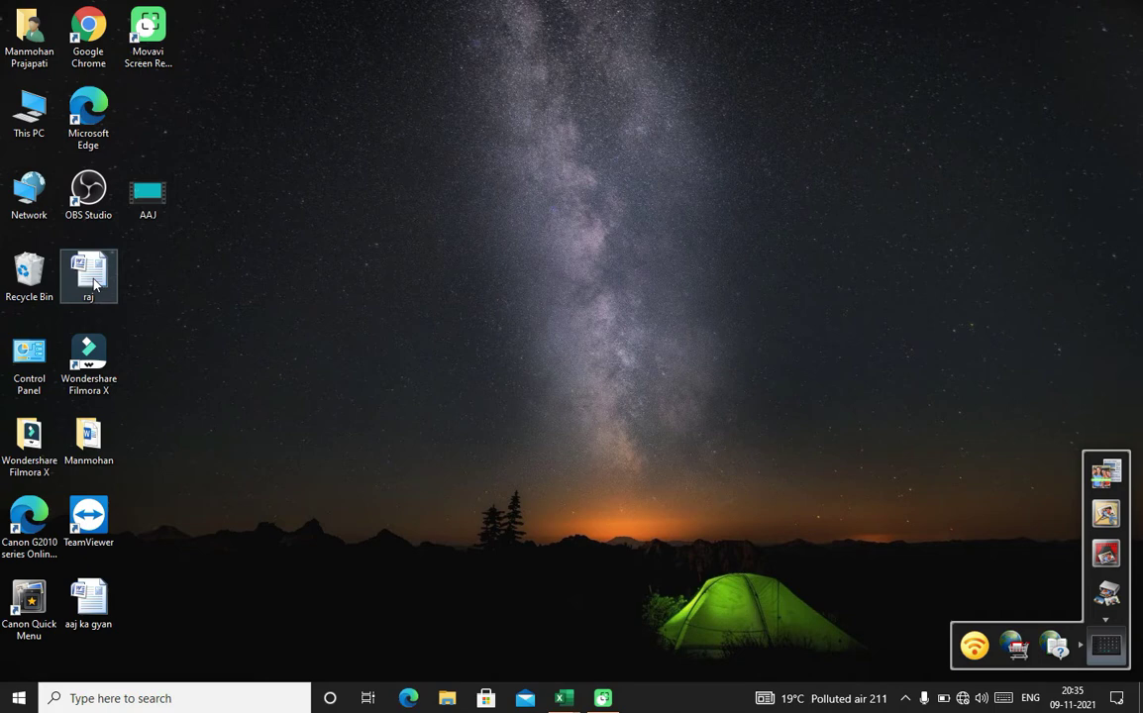
double_click(32, 124)
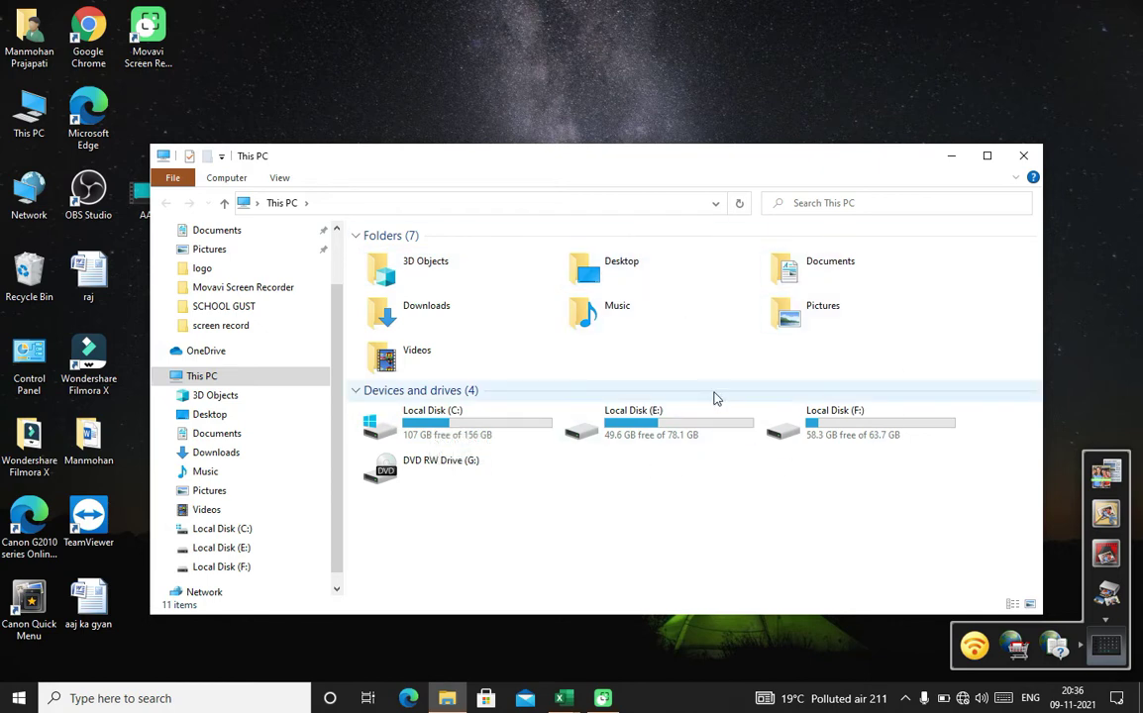
mouse_move(704, 426)
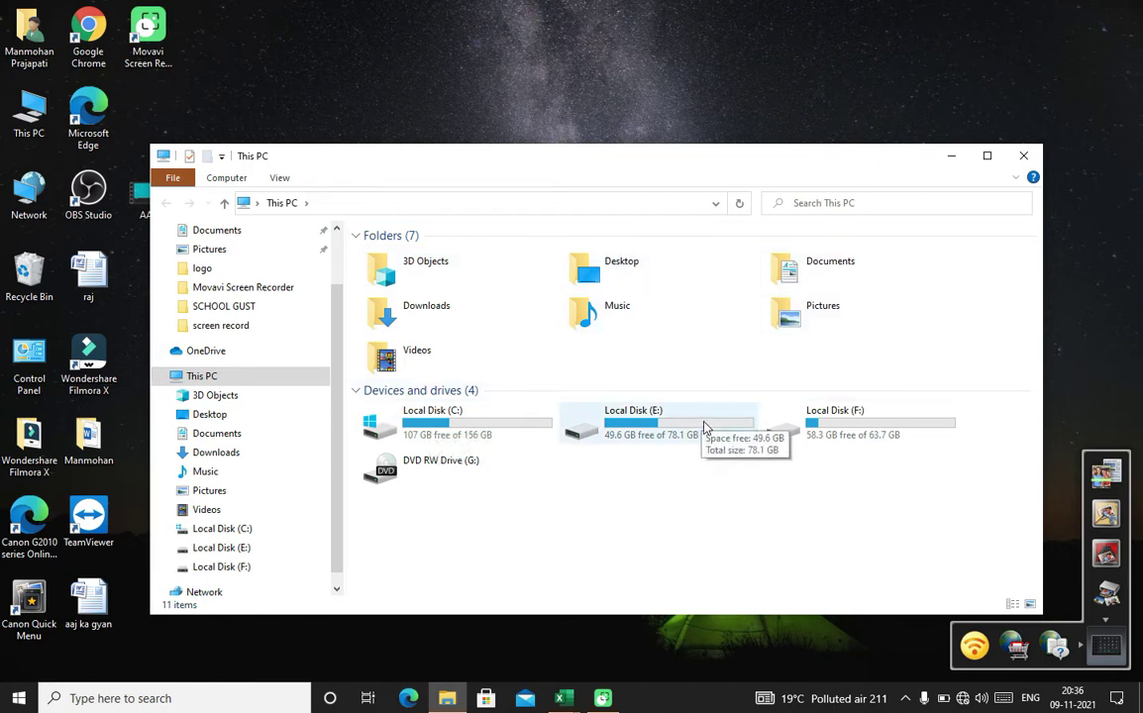
mouse_move(876, 433)
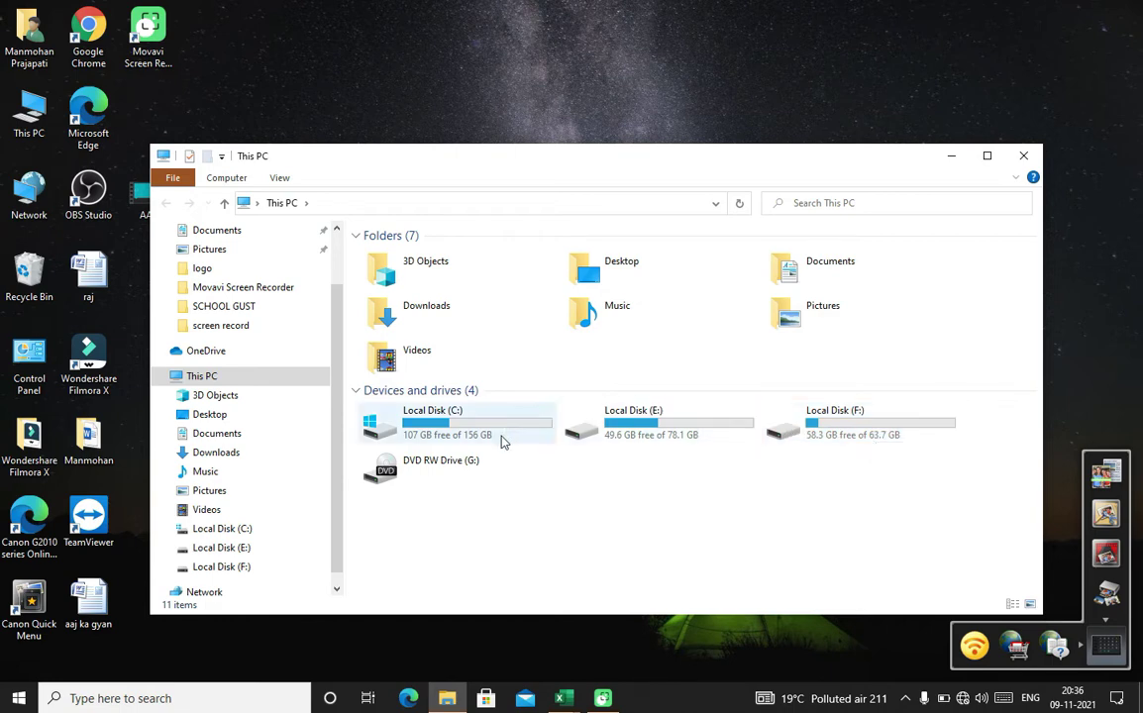
mouse_move(501, 441)
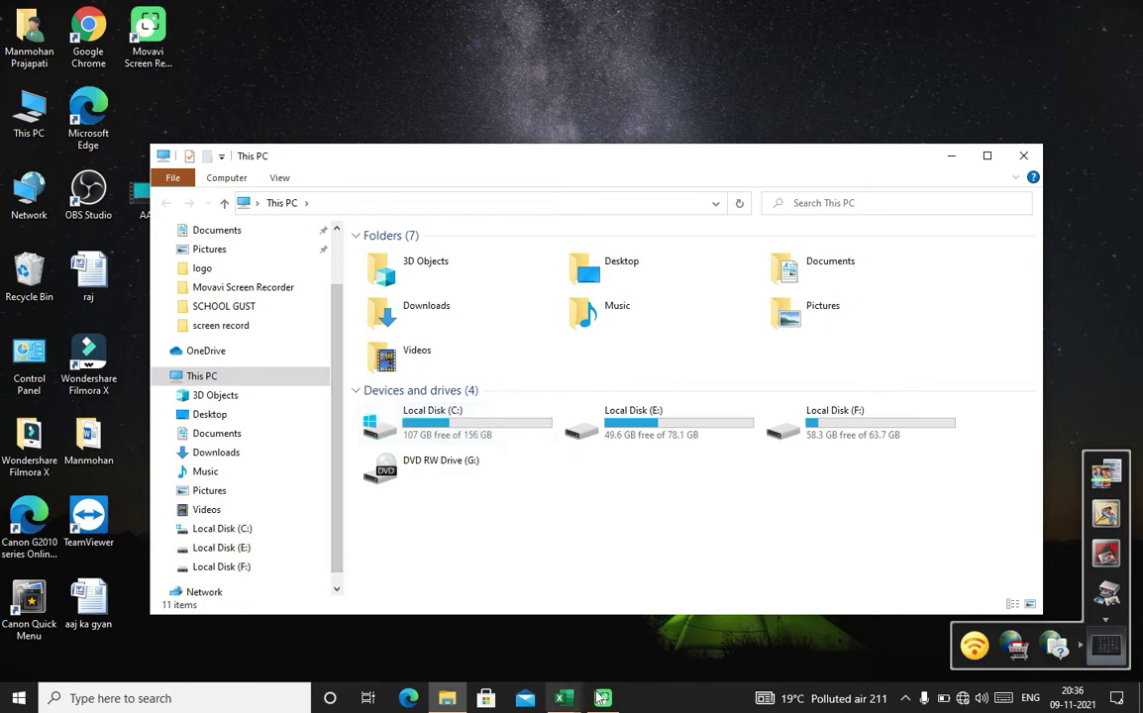
mouse_move(567, 705)
mouse_move(560, 653)
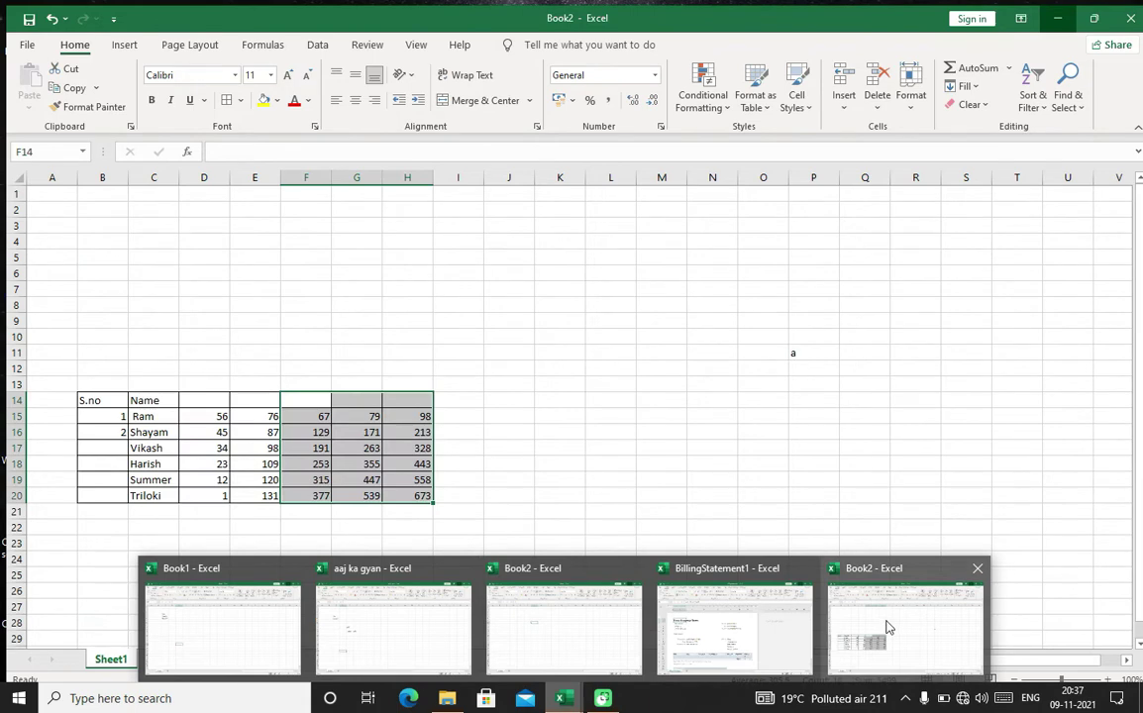
click(887, 627)
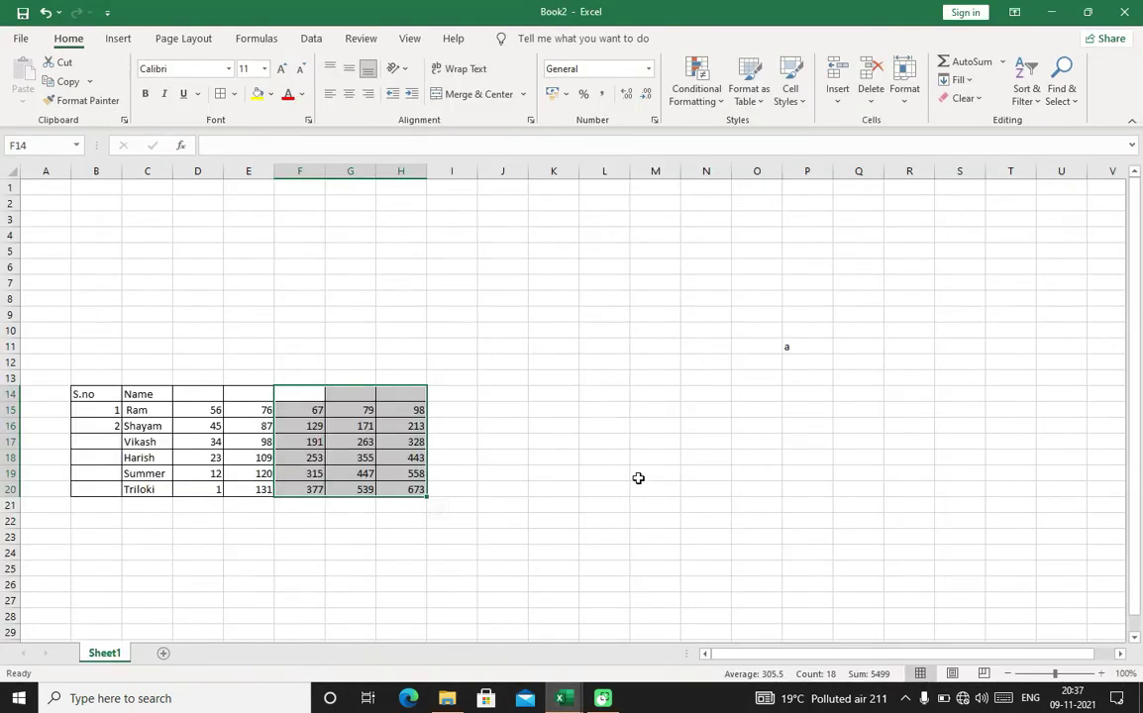
click(1053, 12)
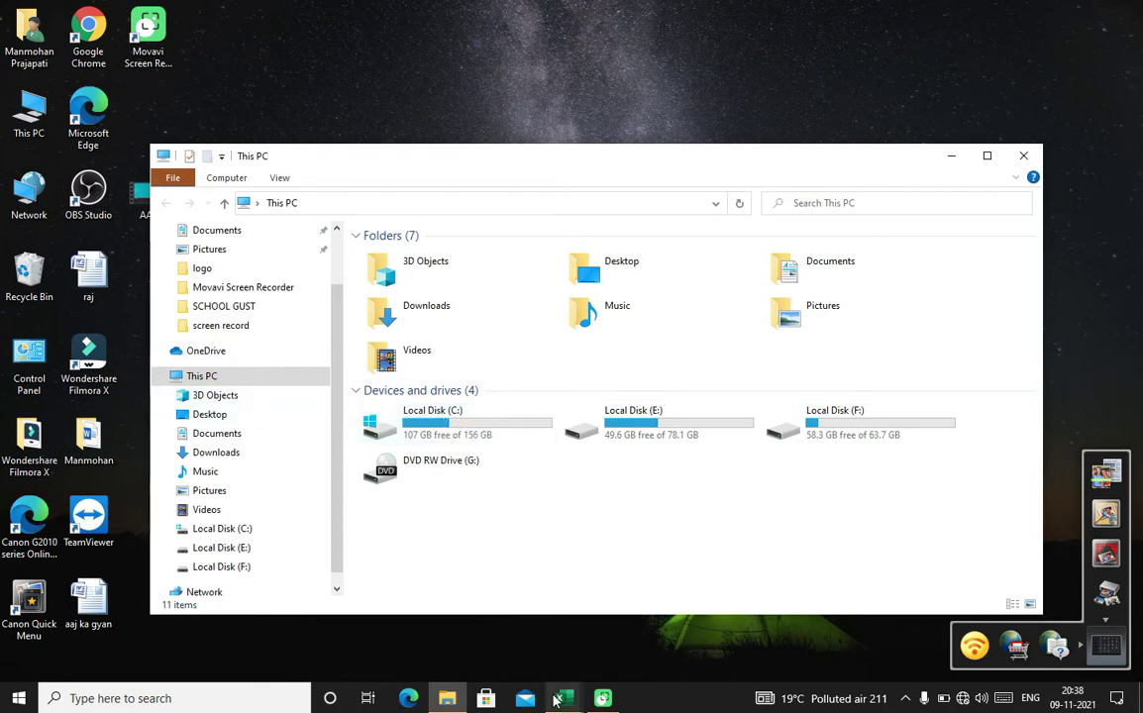
mouse_move(557, 702)
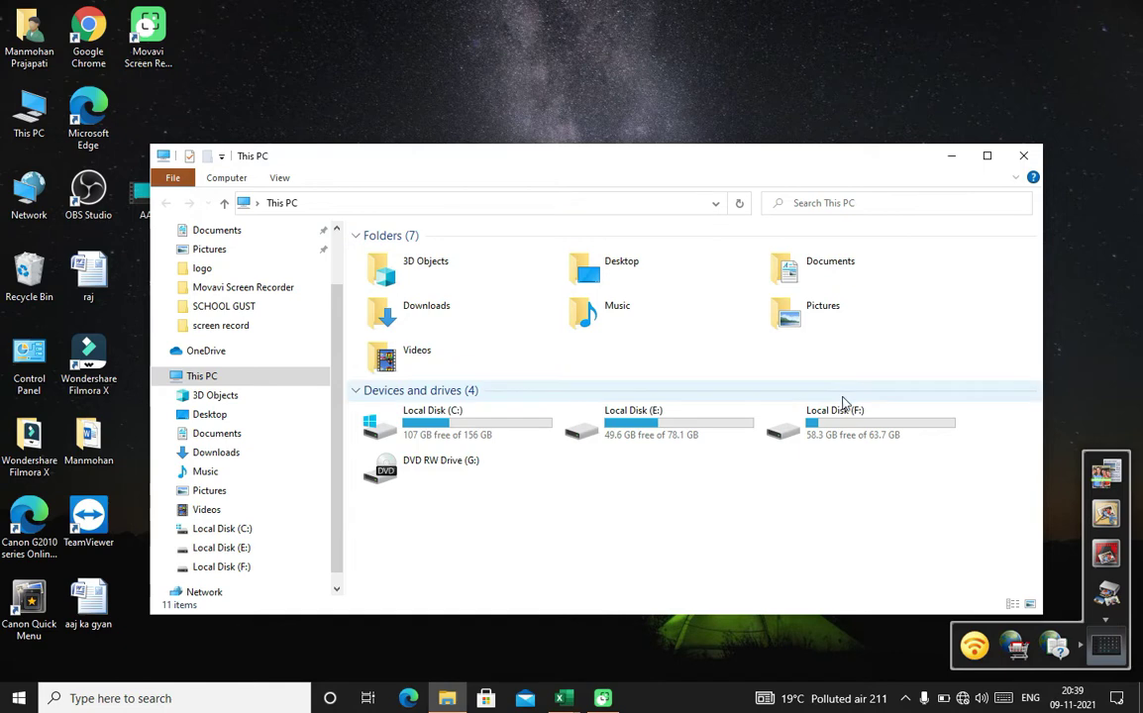
Step: Minimize the File Explorer window and cut the raj document on the desktop
click(951, 157)
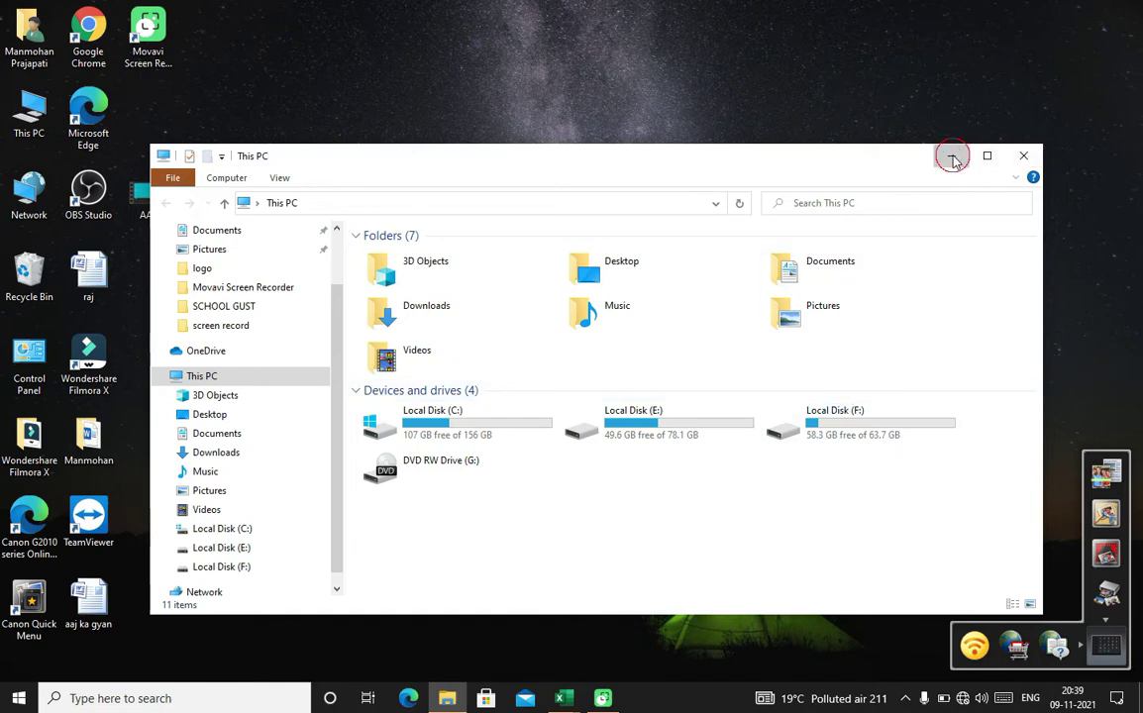
right_click(104, 277)
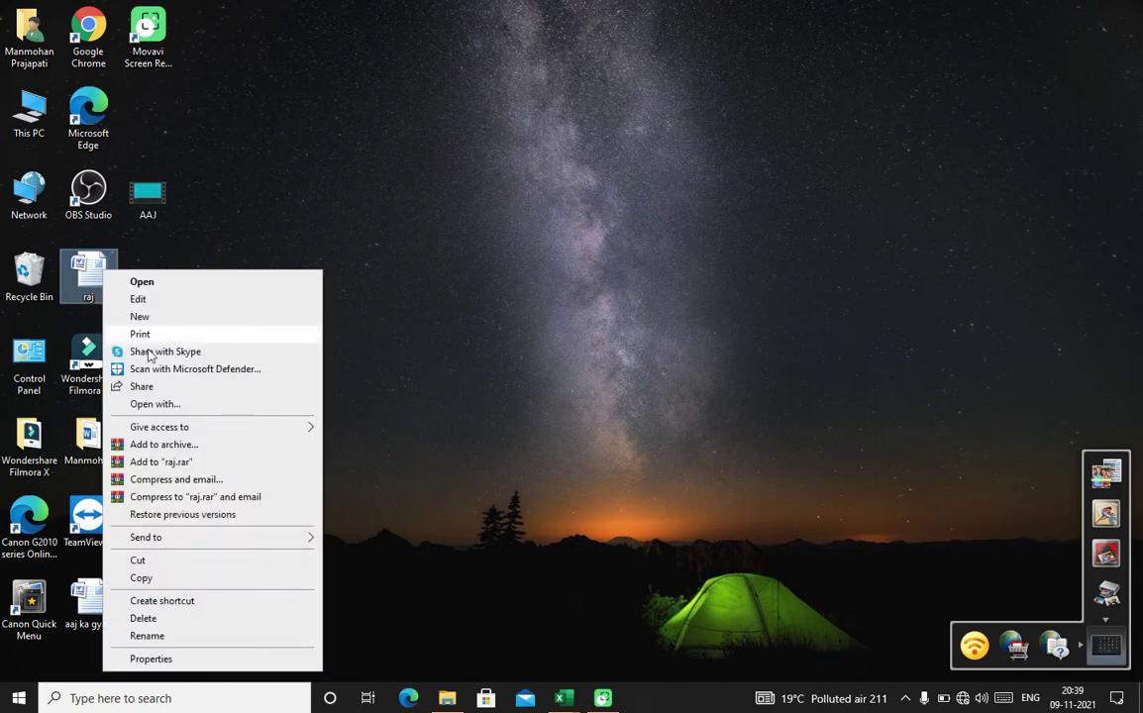
click(154, 562)
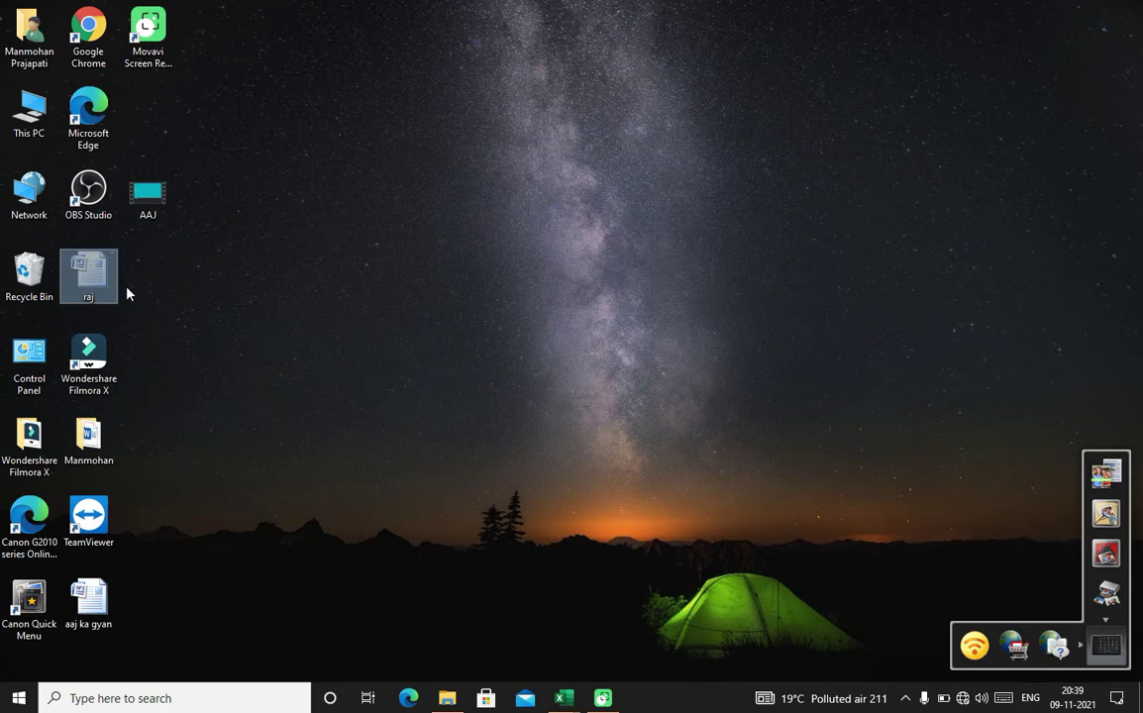
Step: Open Local Disk (E:) from This PC and create a new folder in it
double_click(27, 116)
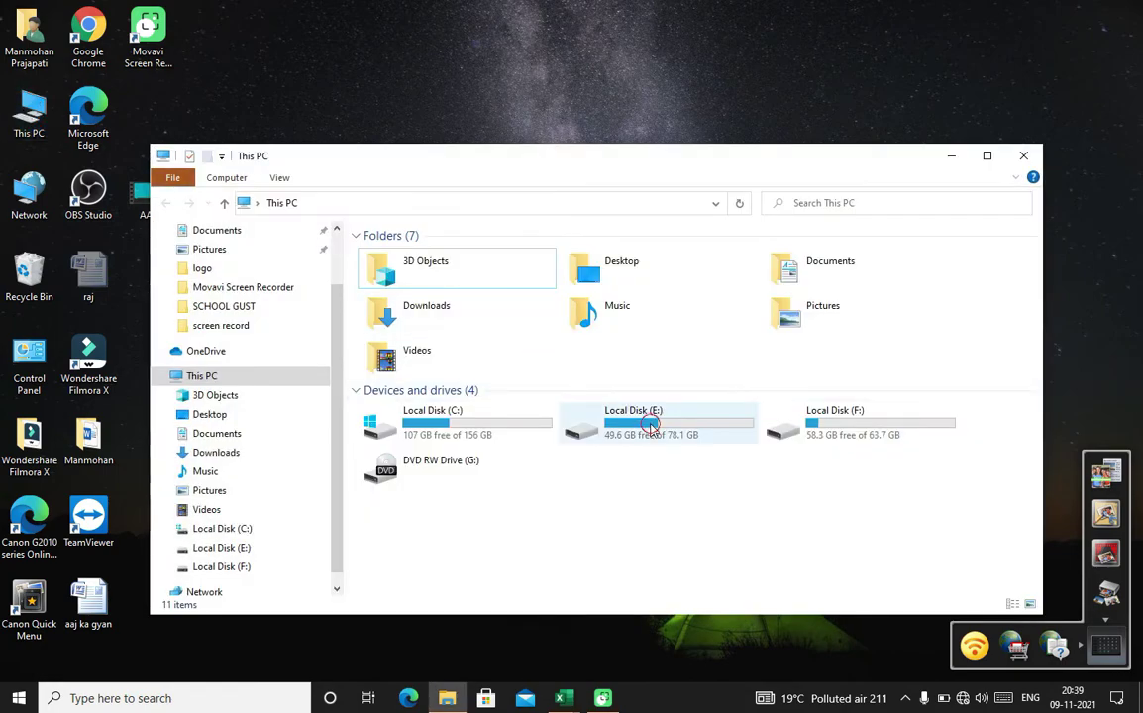
double_click(651, 426)
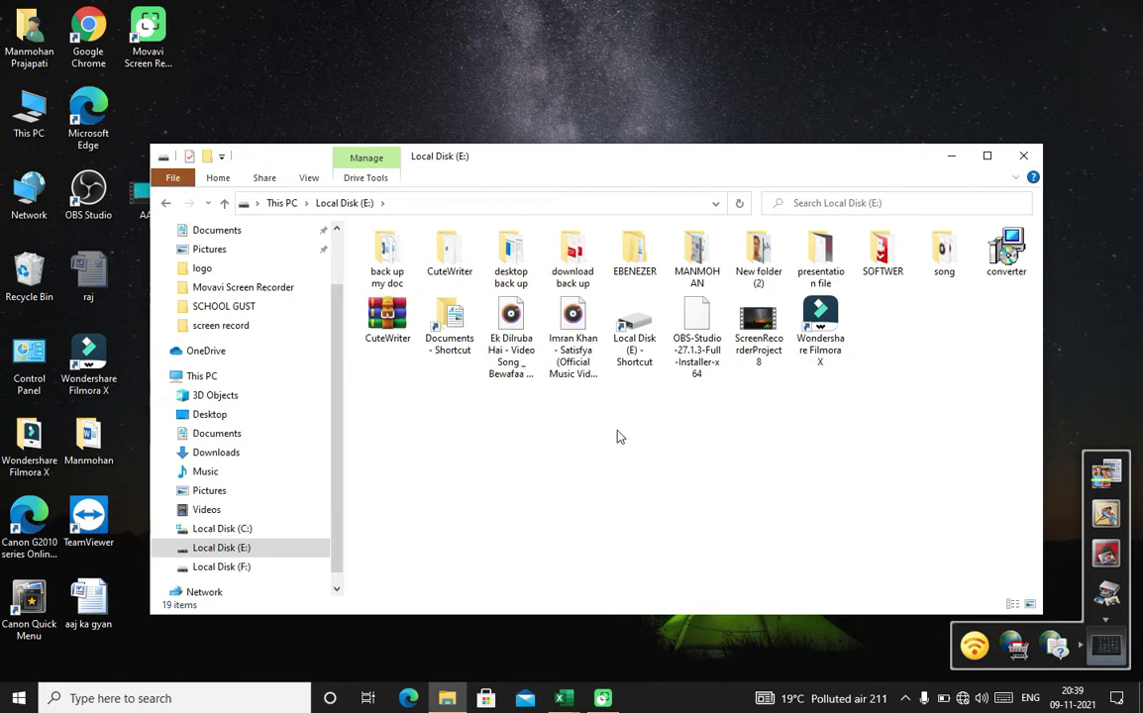
right_click(585, 461)
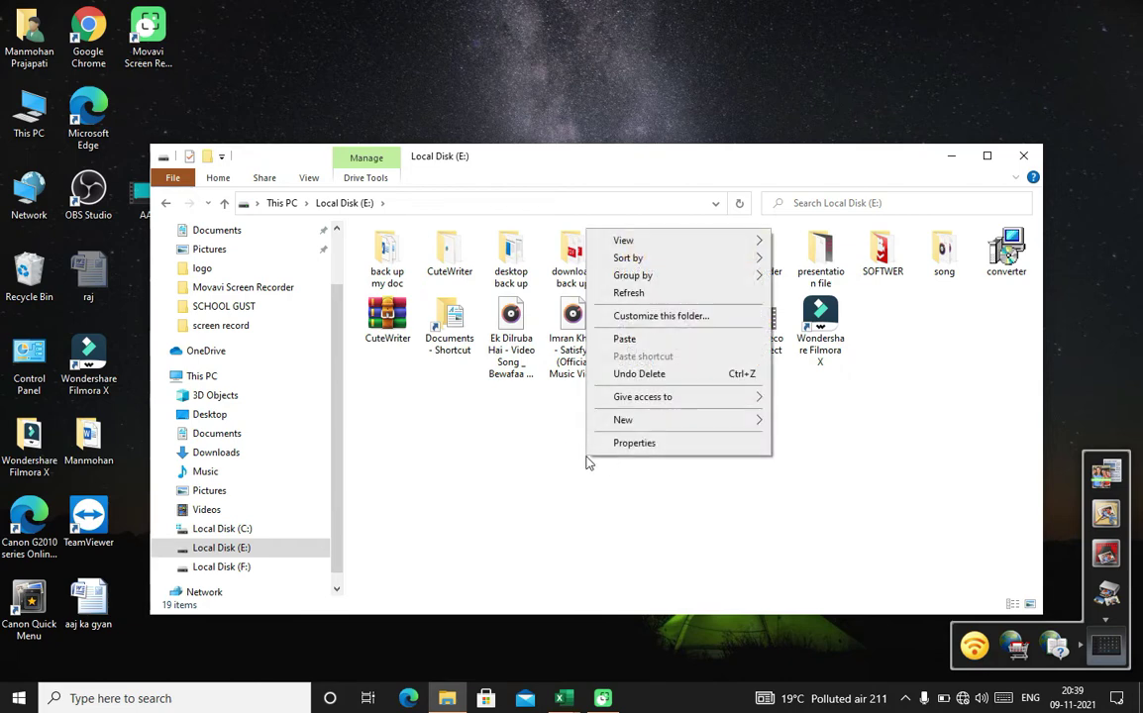
mouse_move(684, 421)
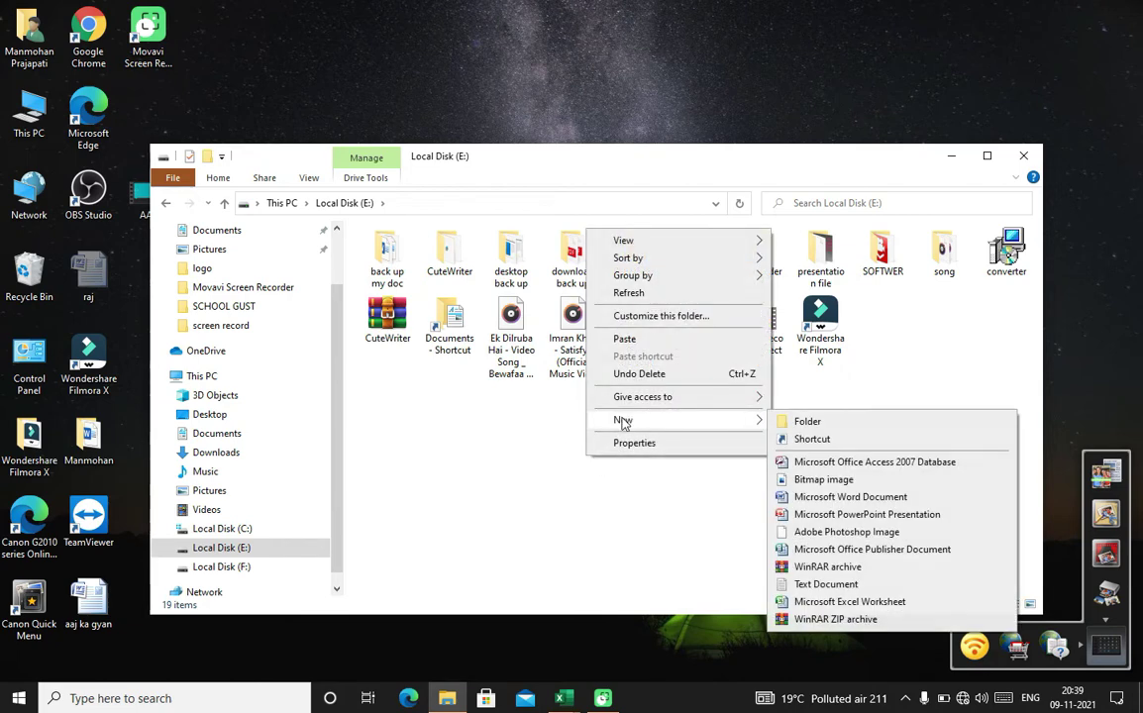
click(806, 421)
click(832, 392)
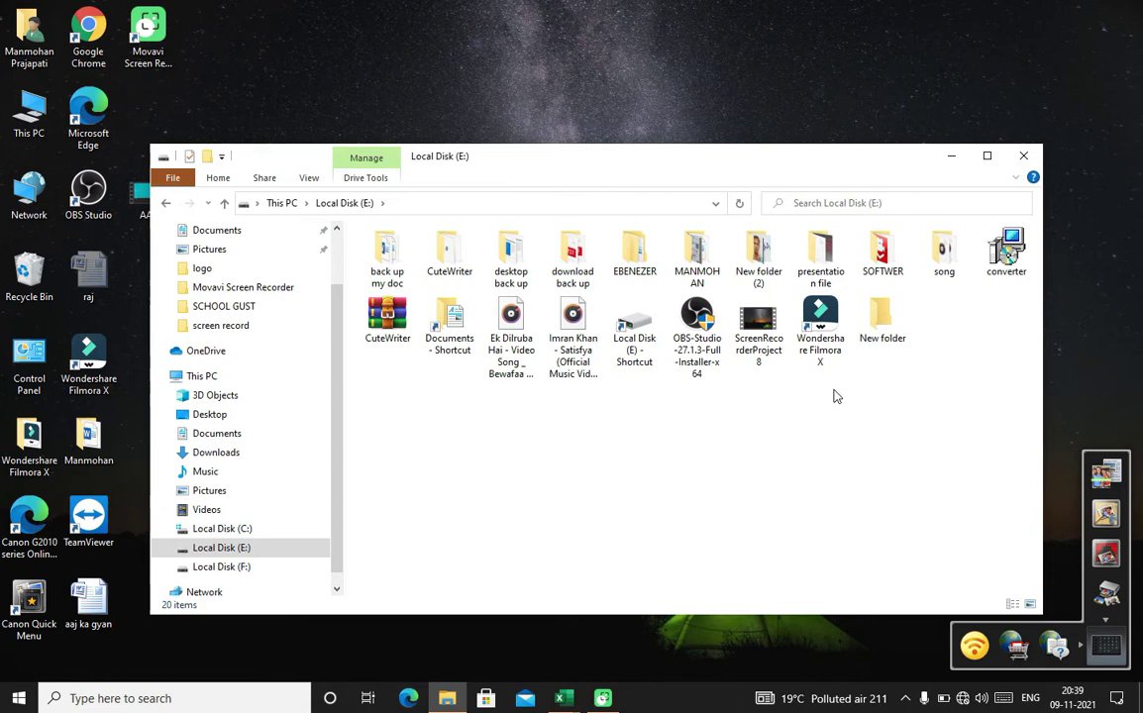
Step: Rename the new folder on Local Disk (E:) as total Excel
key(Right)
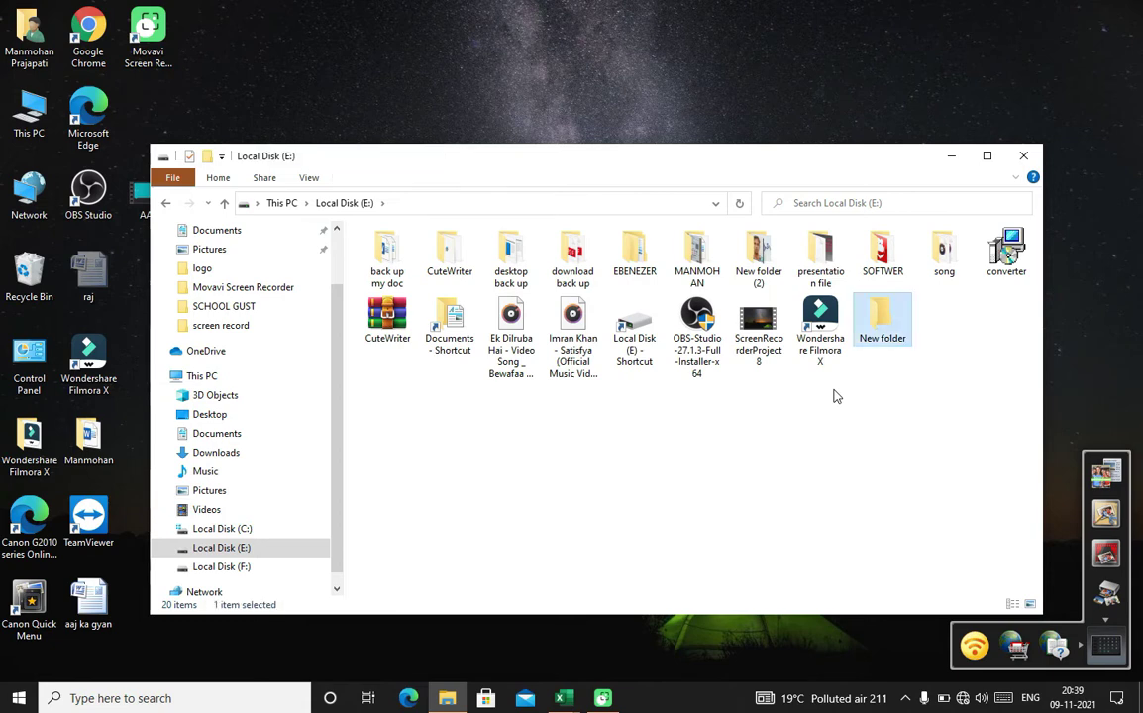
right_click(880, 344)
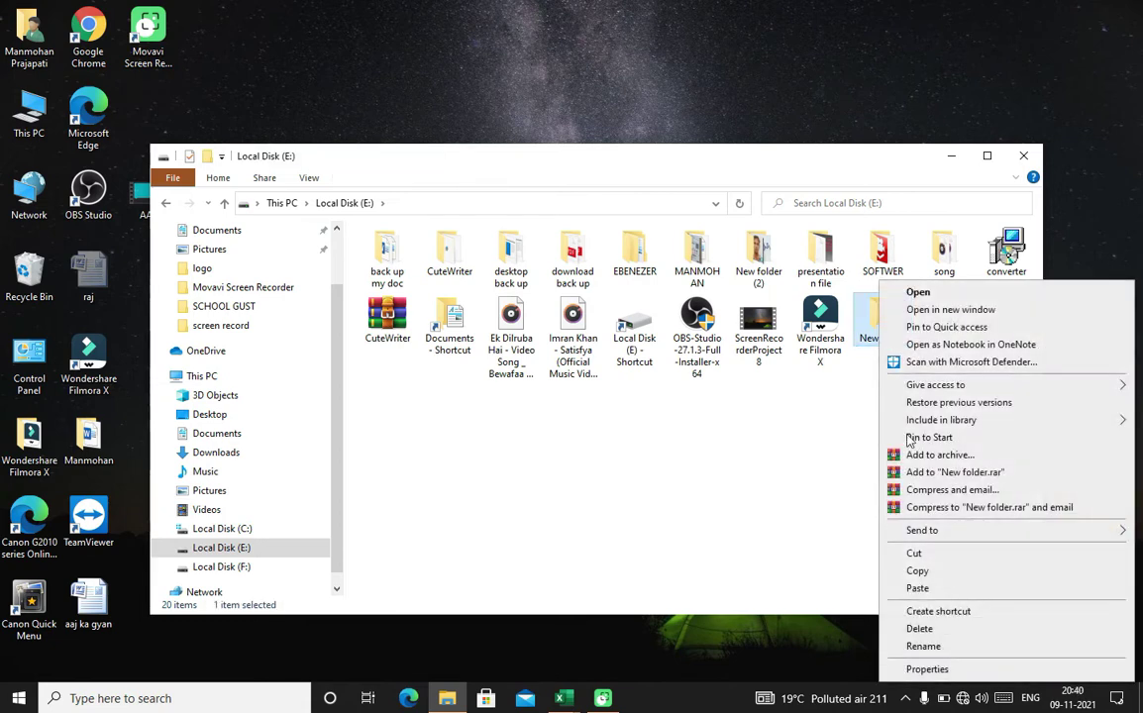
click(931, 647)
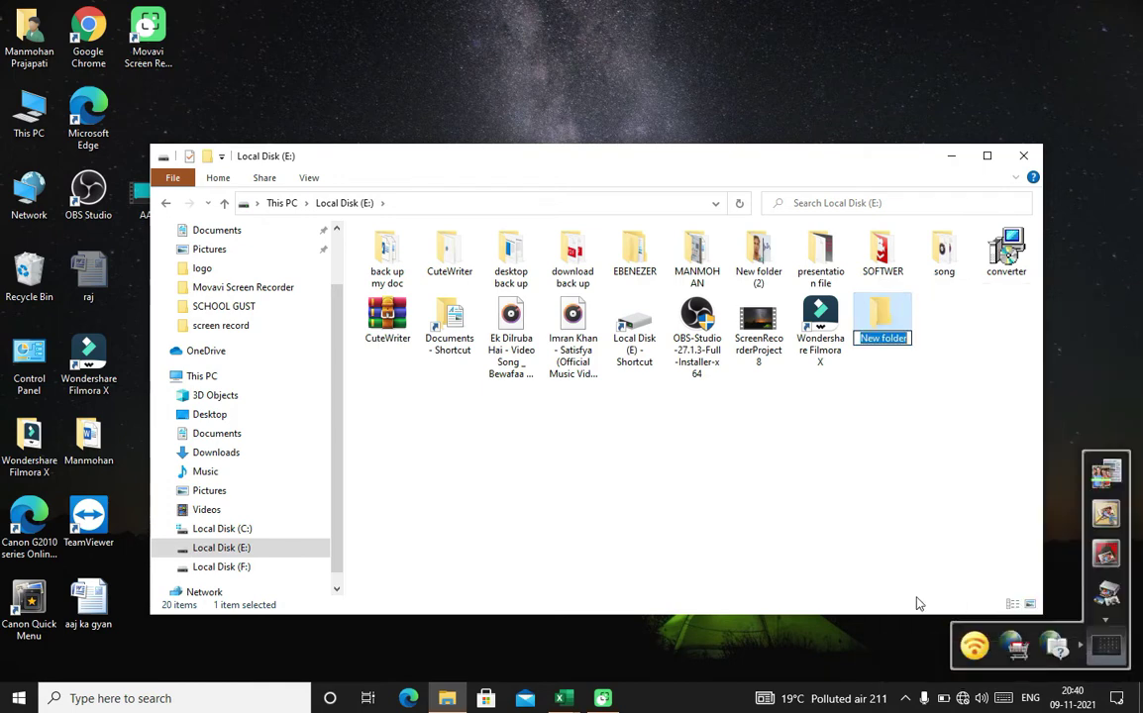
text(tot)
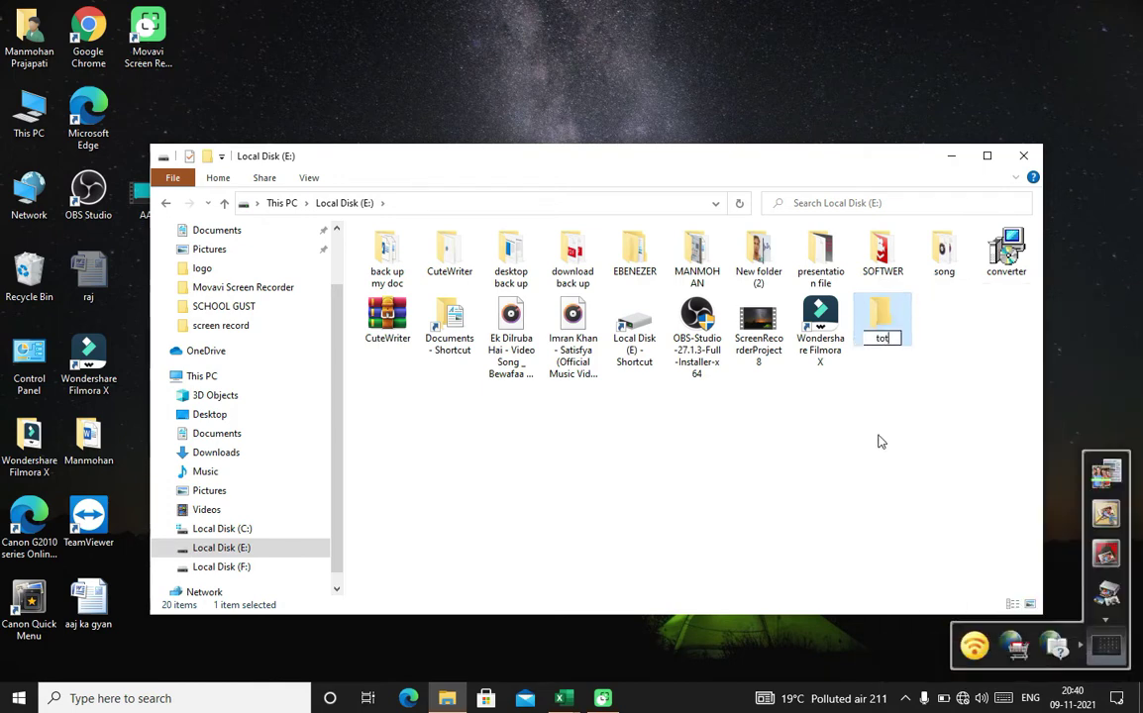
text(al)
key(Return)
text(Excel)
click(864, 379)
Step: Open the total Excel folder and paste the cut raj document into it
click(888, 338)
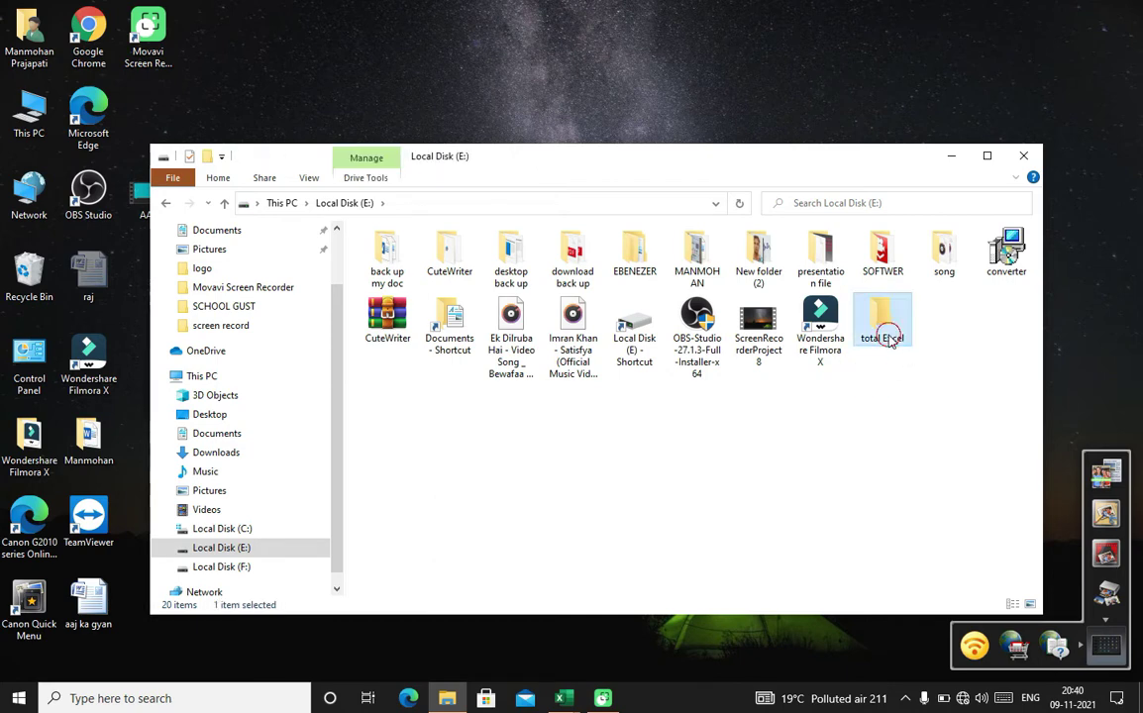
double_click(889, 337)
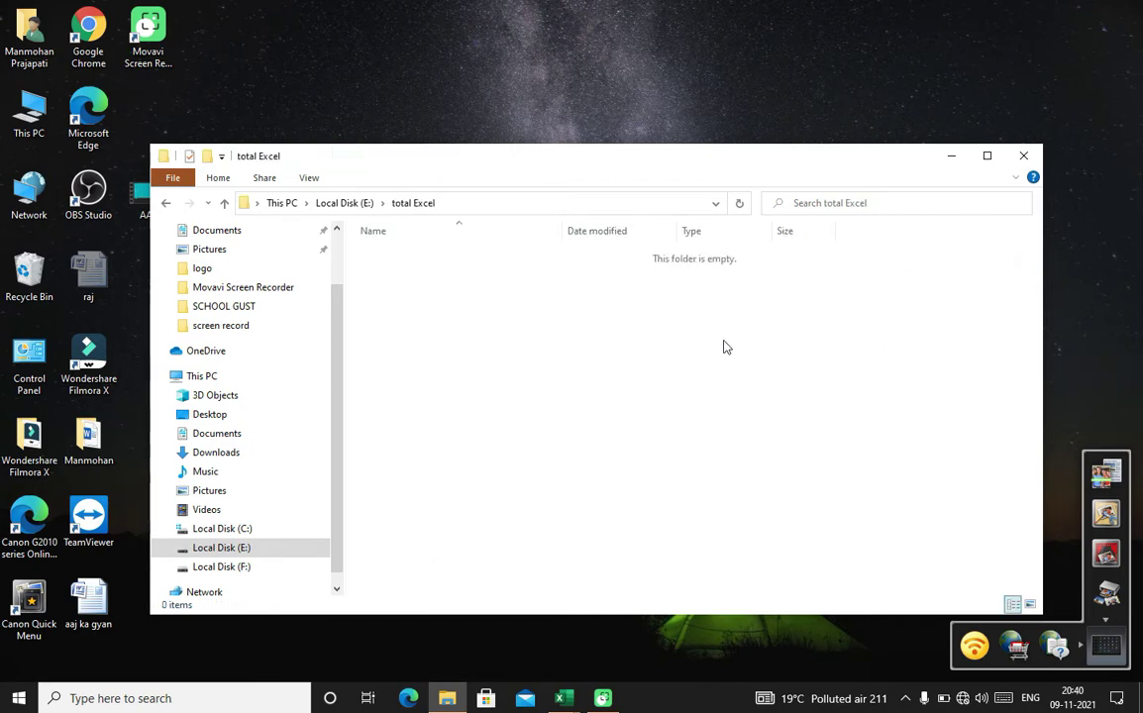
right_click(416, 297)
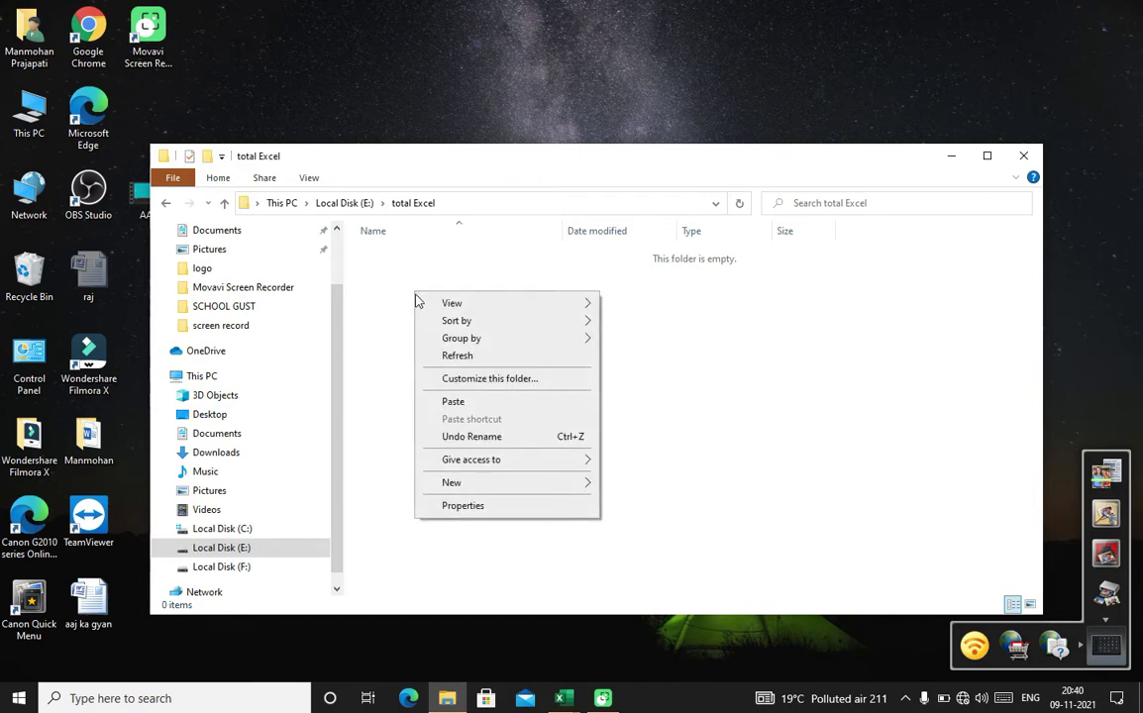
click(450, 402)
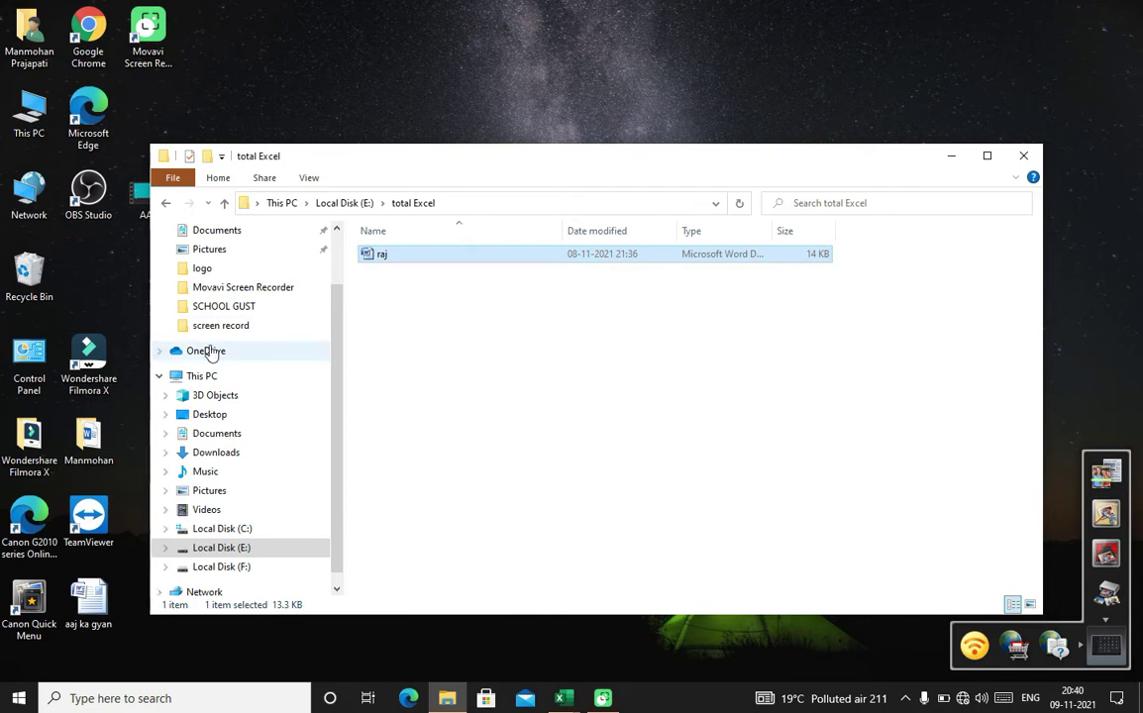
Step: Print the raj document from the total Excel folder and close the folder window
right_click(386, 257)
click(401, 316)
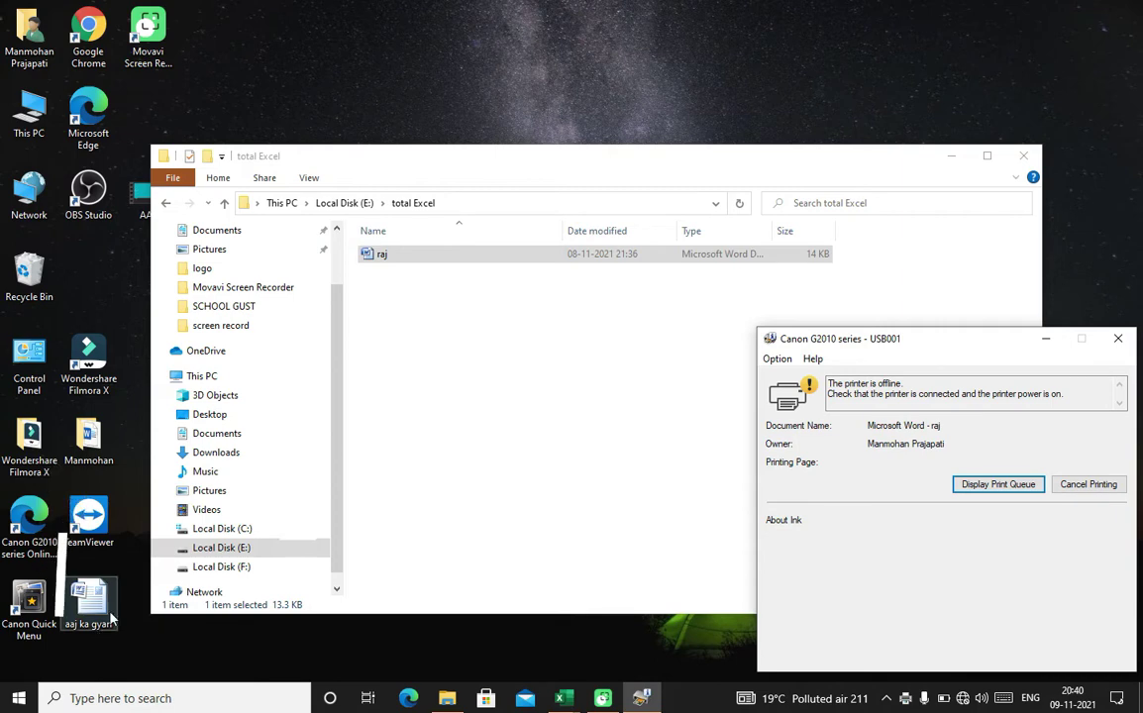
click(1025, 156)
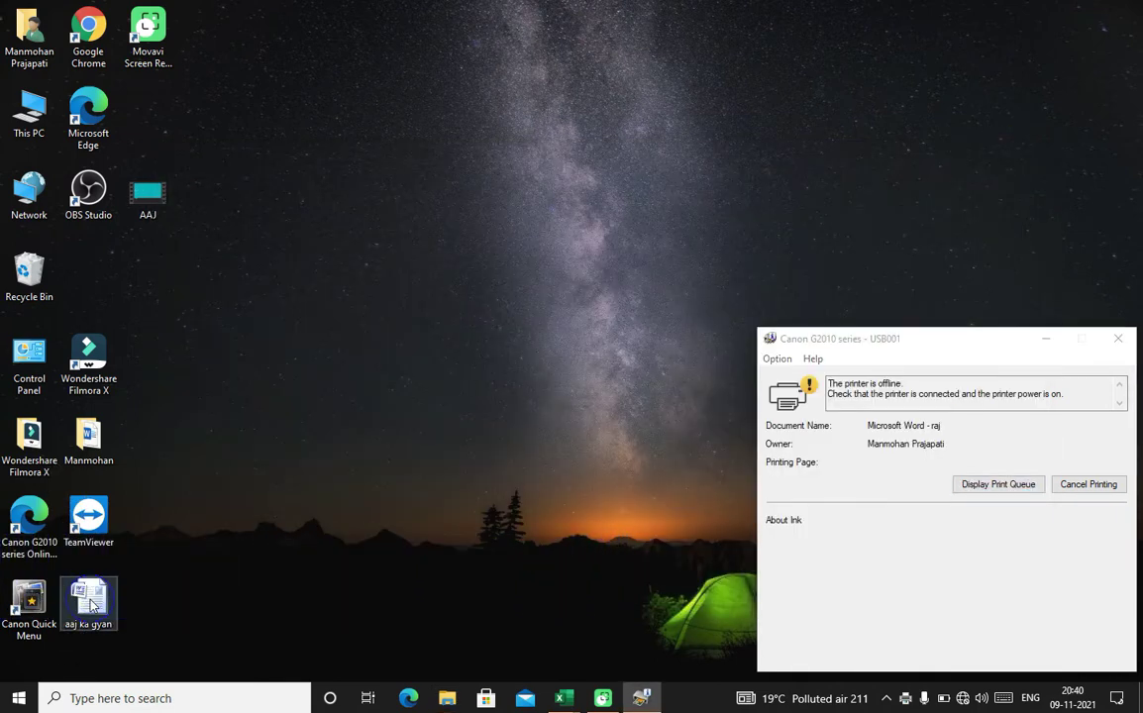
Step: Cut the aaj ka gyan document from the desktop and paste it into the total Excel folder on Local Disk (E:)
right_click(90, 598)
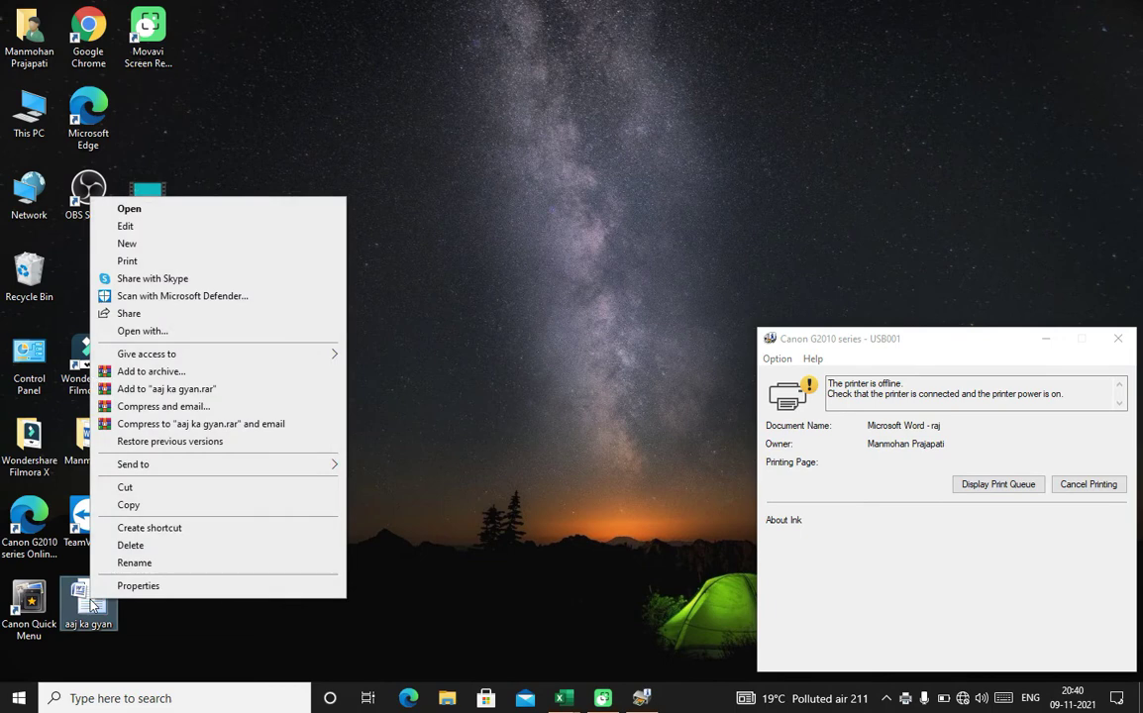
click(146, 489)
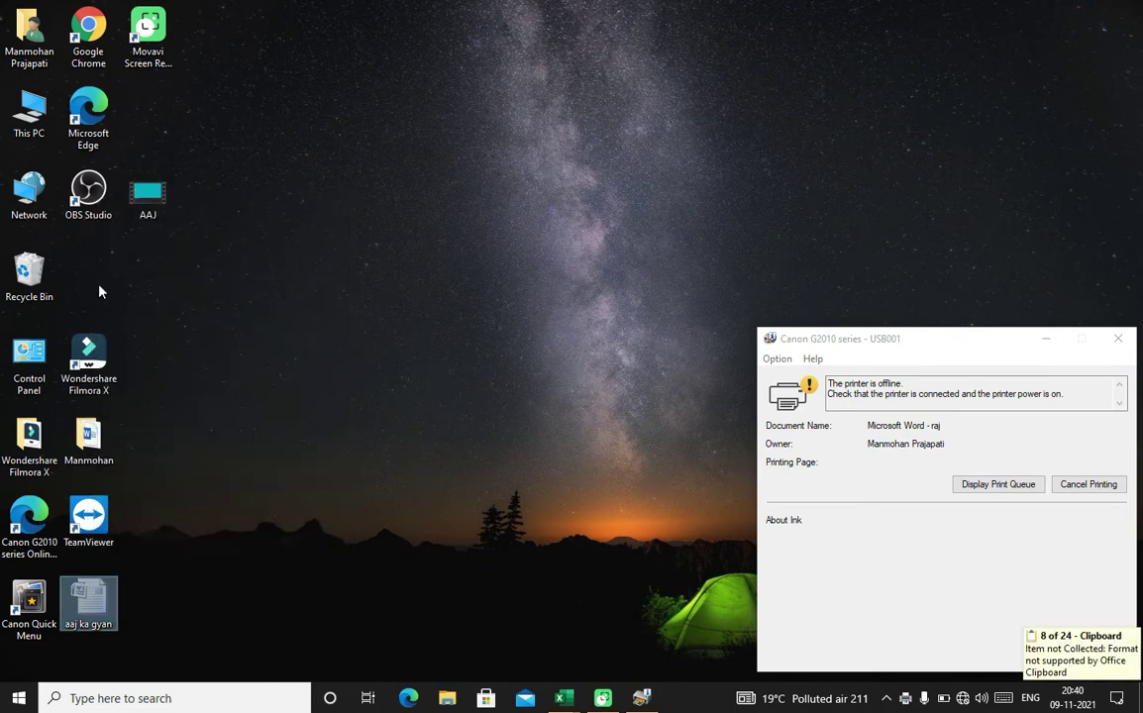
double_click(44, 121)
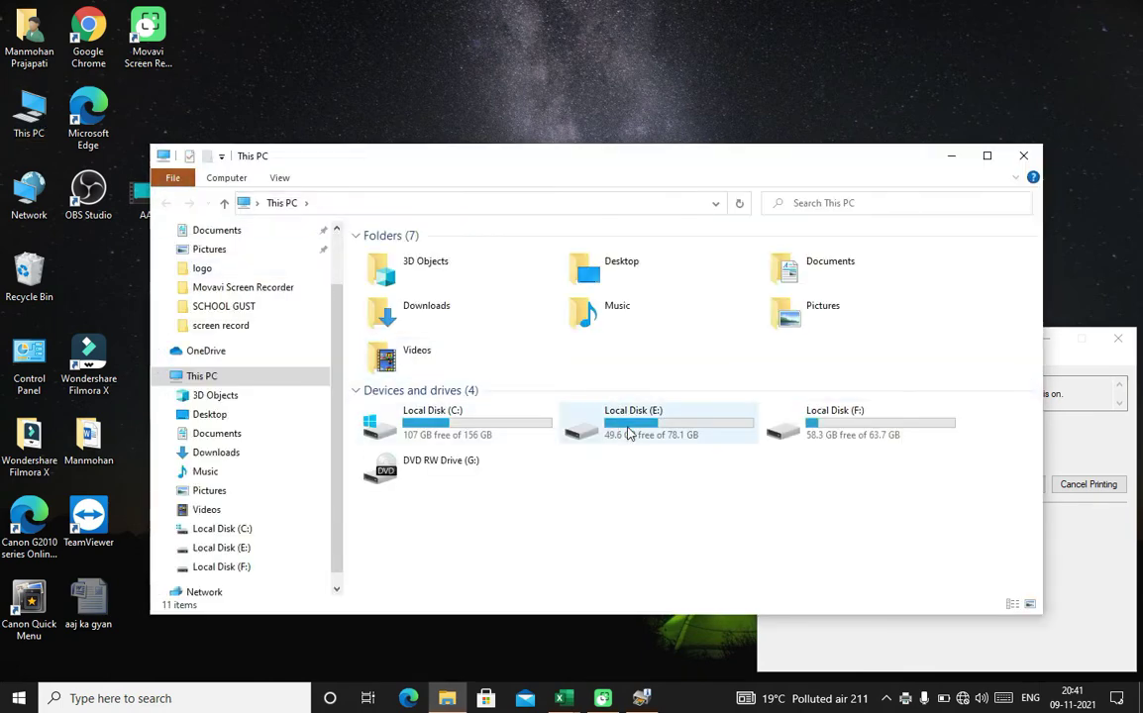
double_click(627, 433)
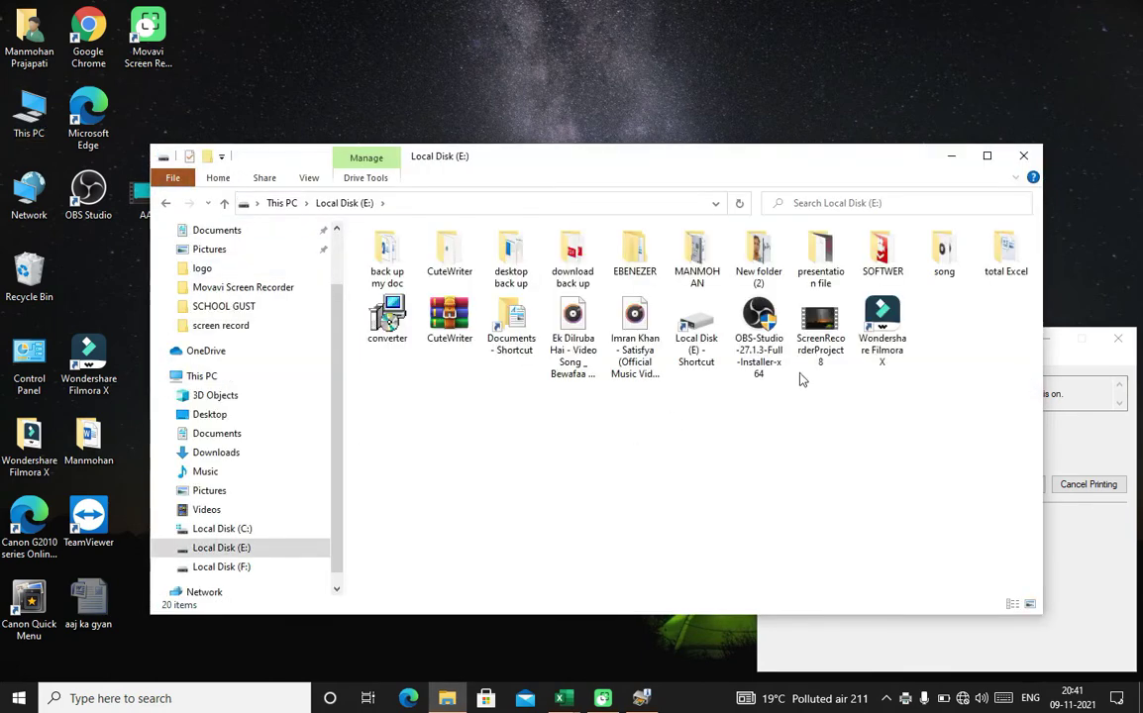
double_click(1022, 256)
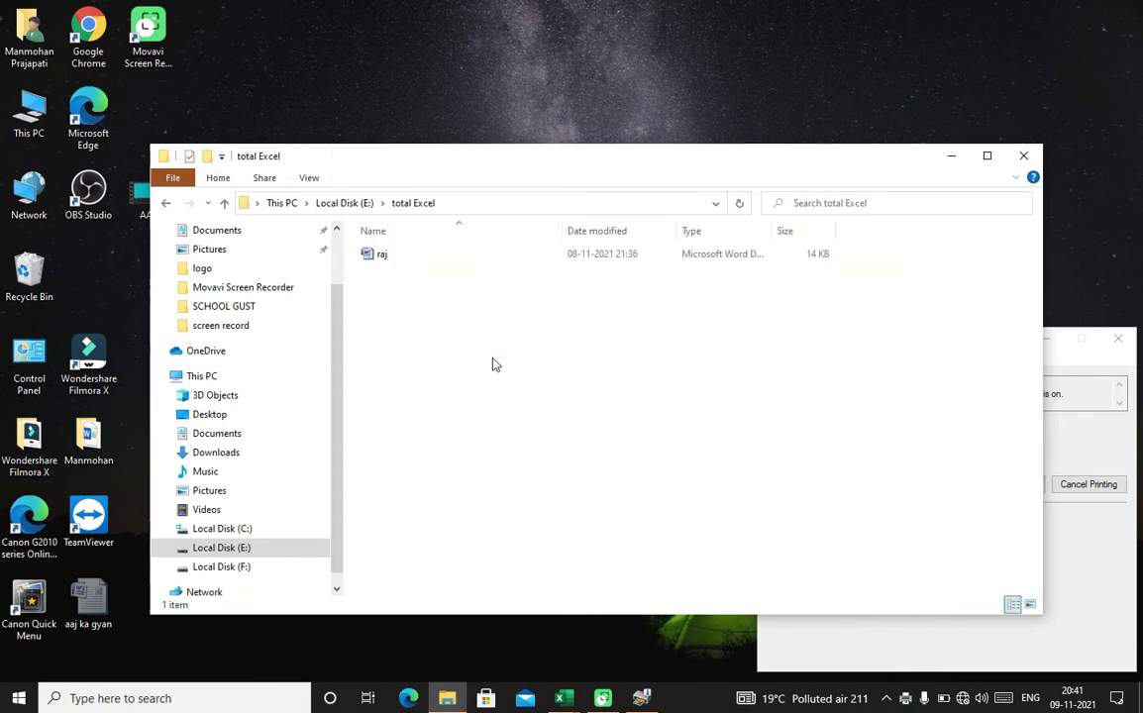
right_click(493, 361)
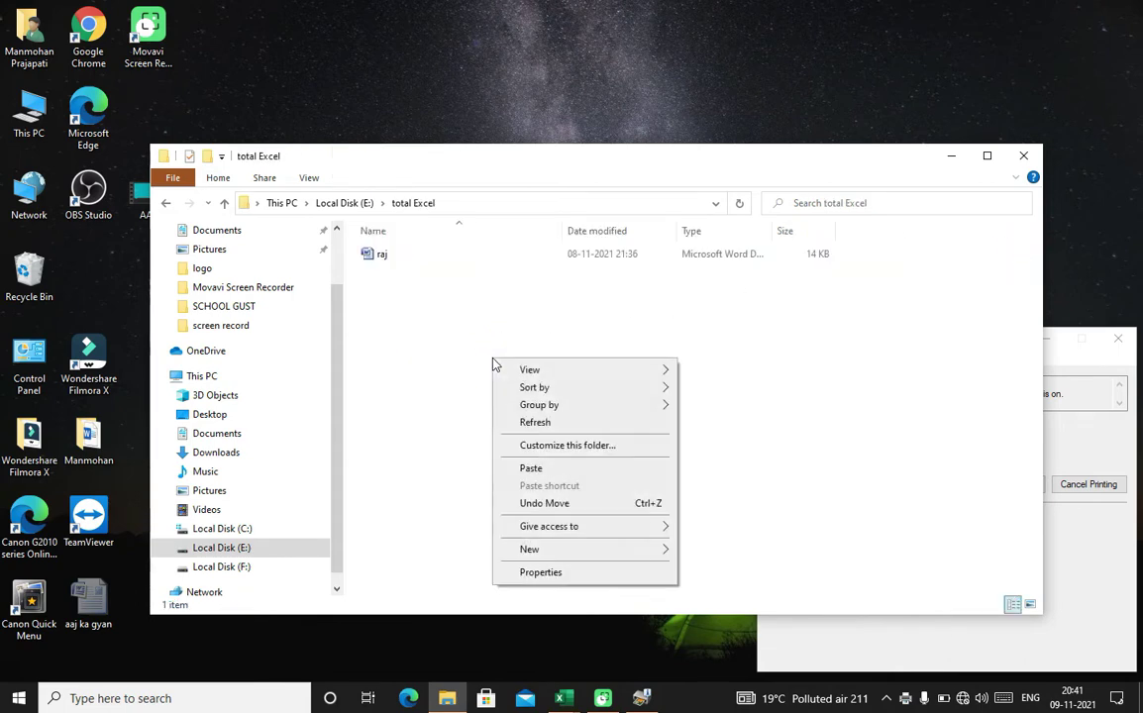
click(532, 468)
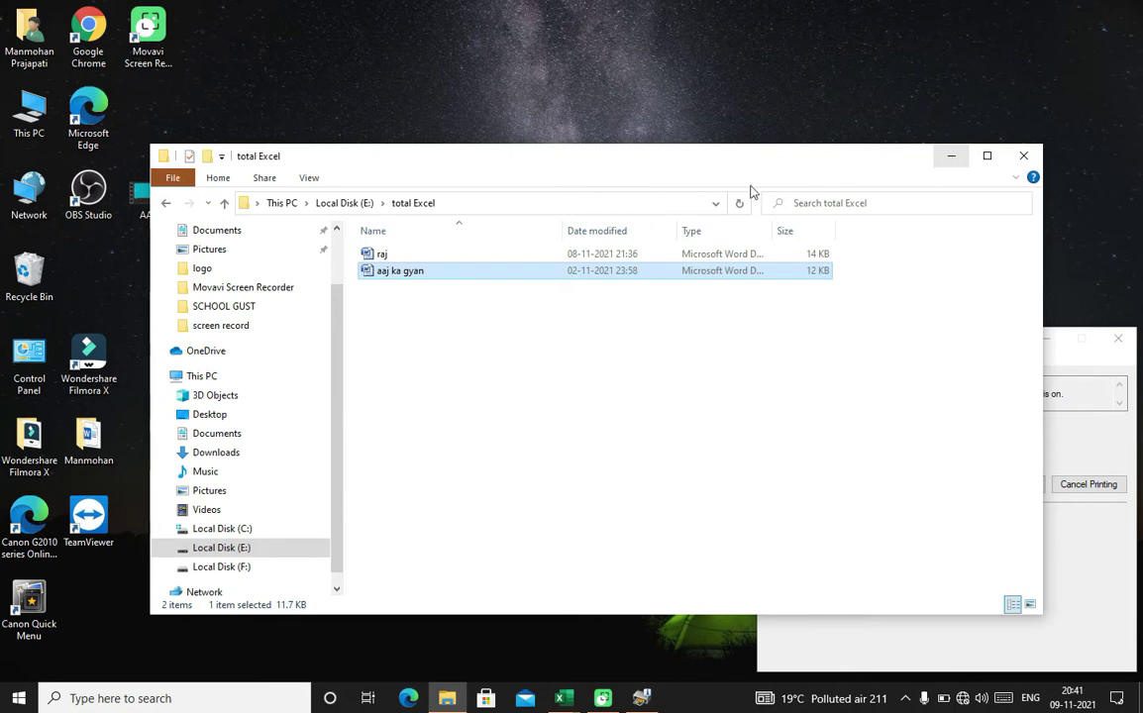
Step: Go back to Local Disk (E:), maximize the window and look at the contents of the song folder
click(226, 205)
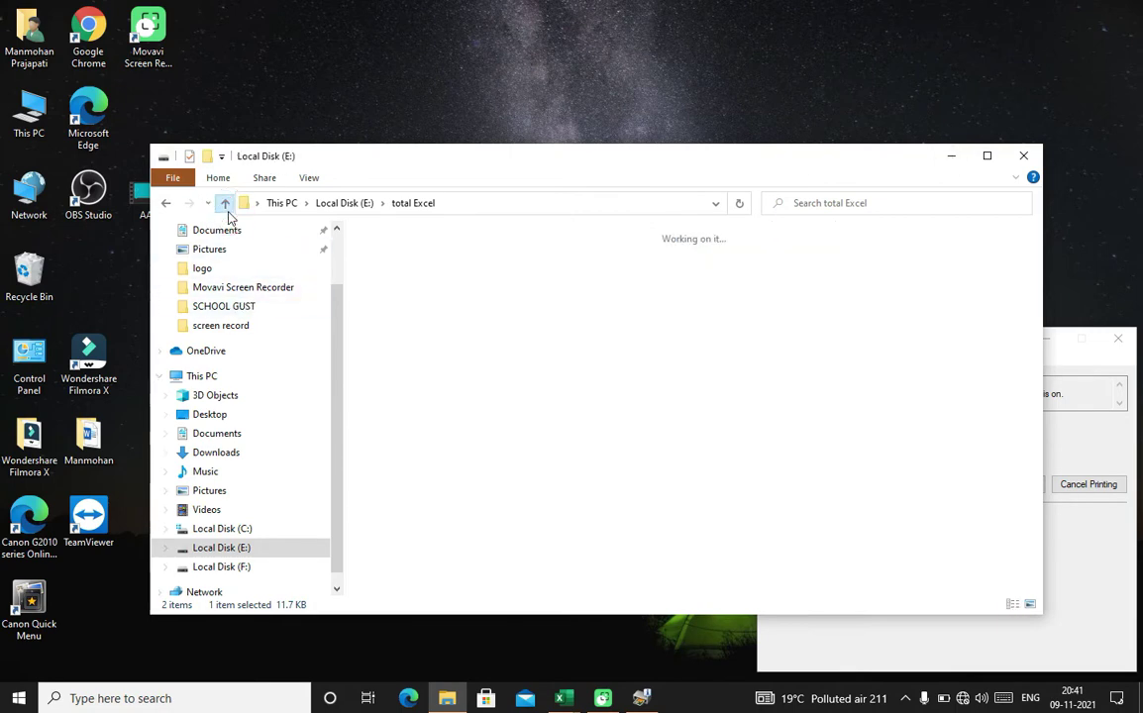
click(988, 156)
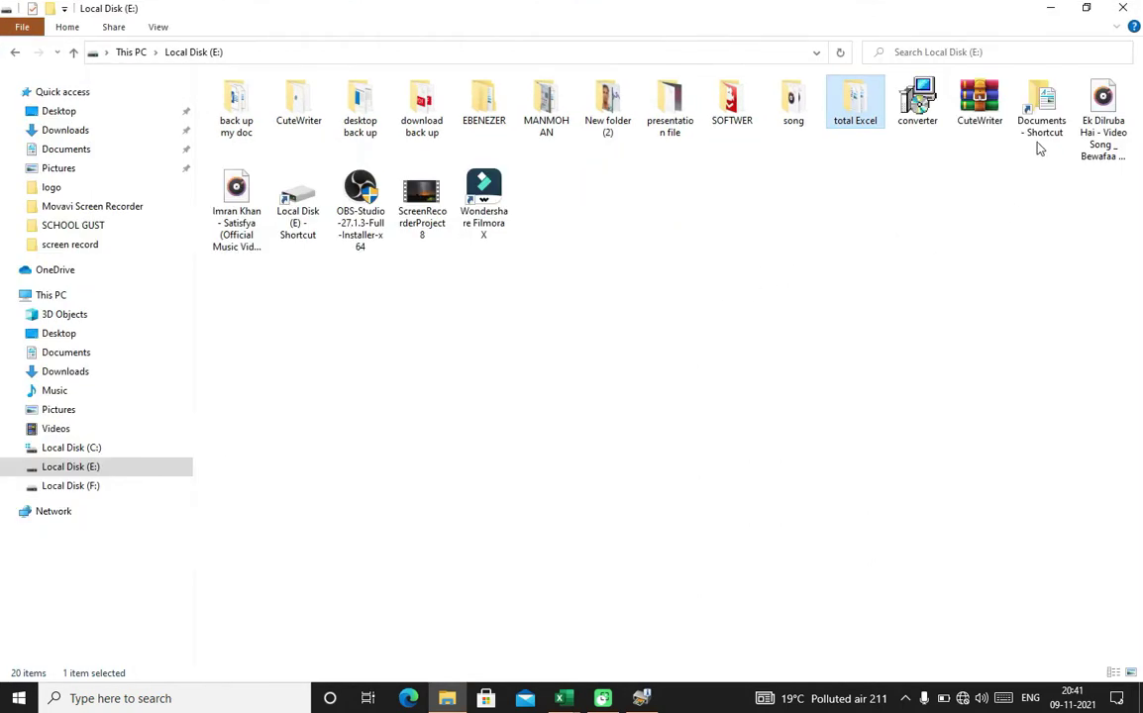
click(828, 273)
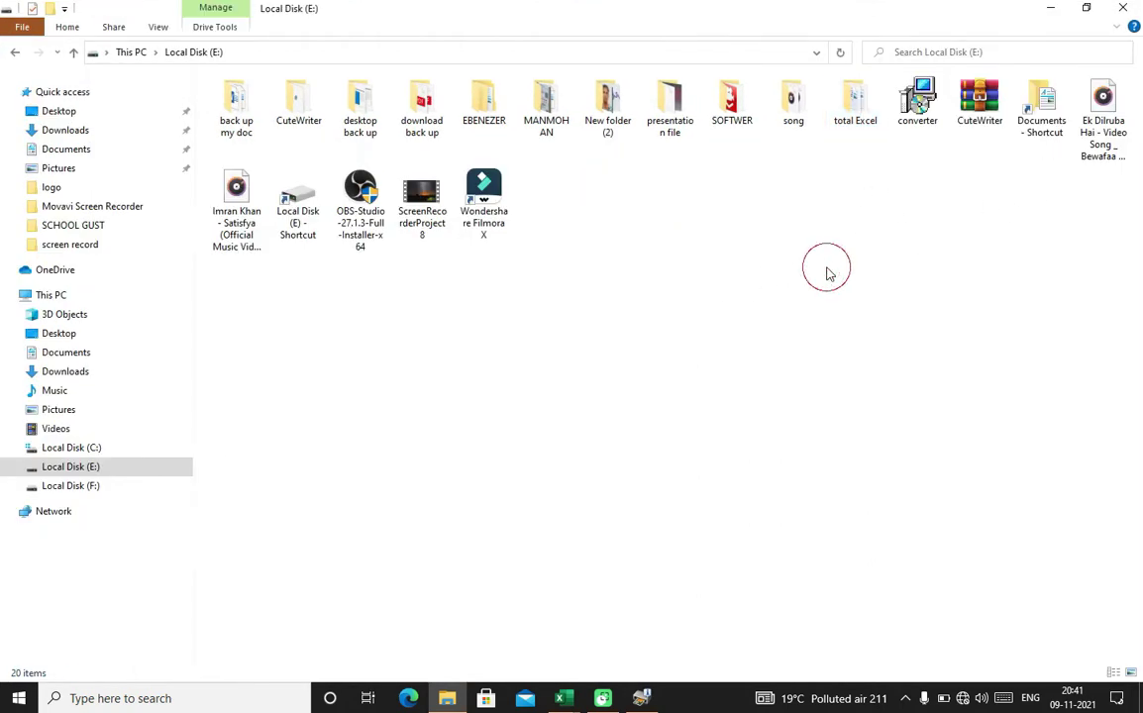
double_click(793, 104)
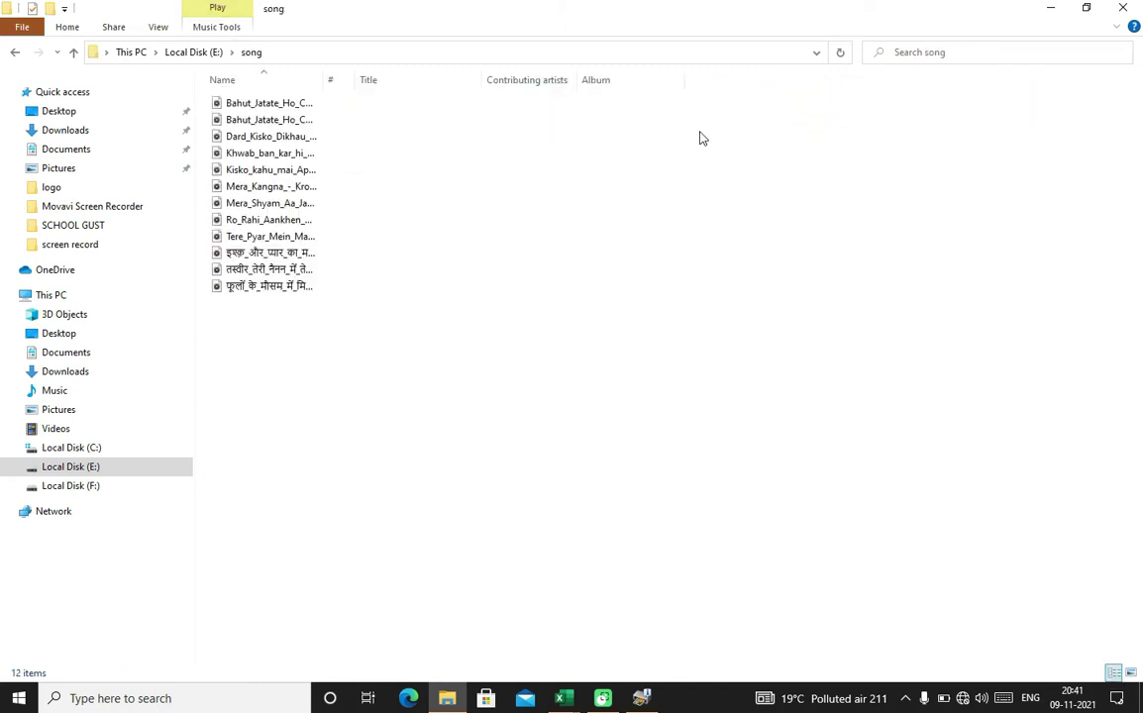
click(73, 52)
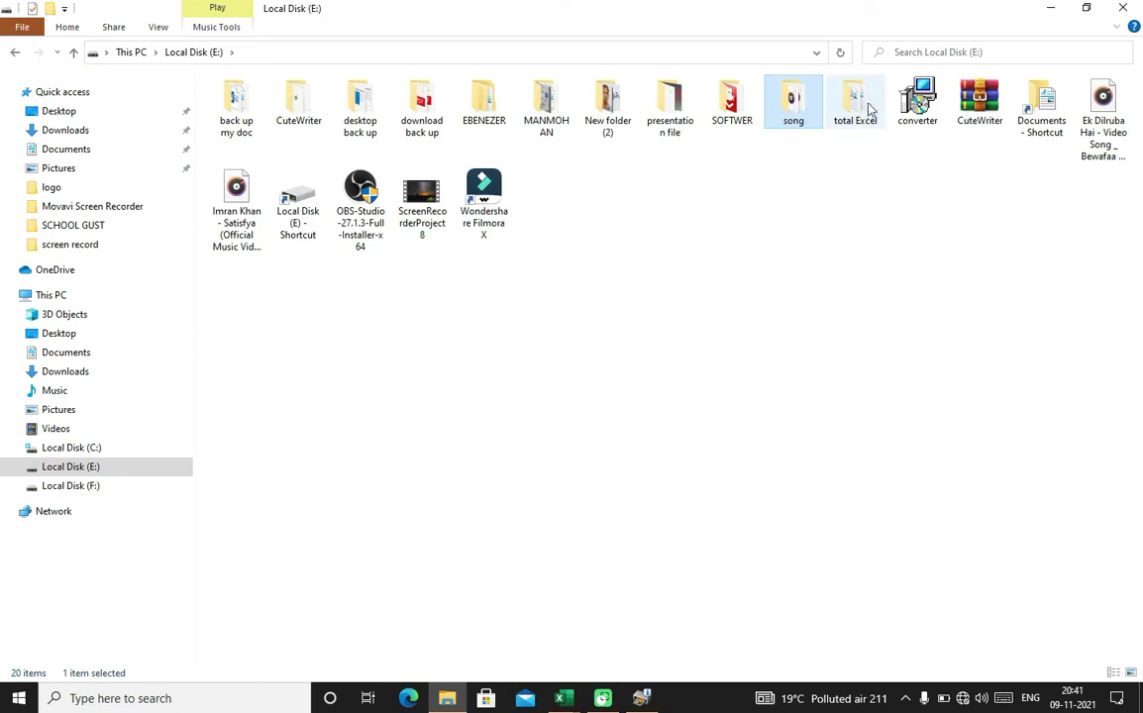
Step: Cut the song folder on Local Disk (E:) and paste it into the total Excel folder
click(793, 109)
right_click(793, 109)
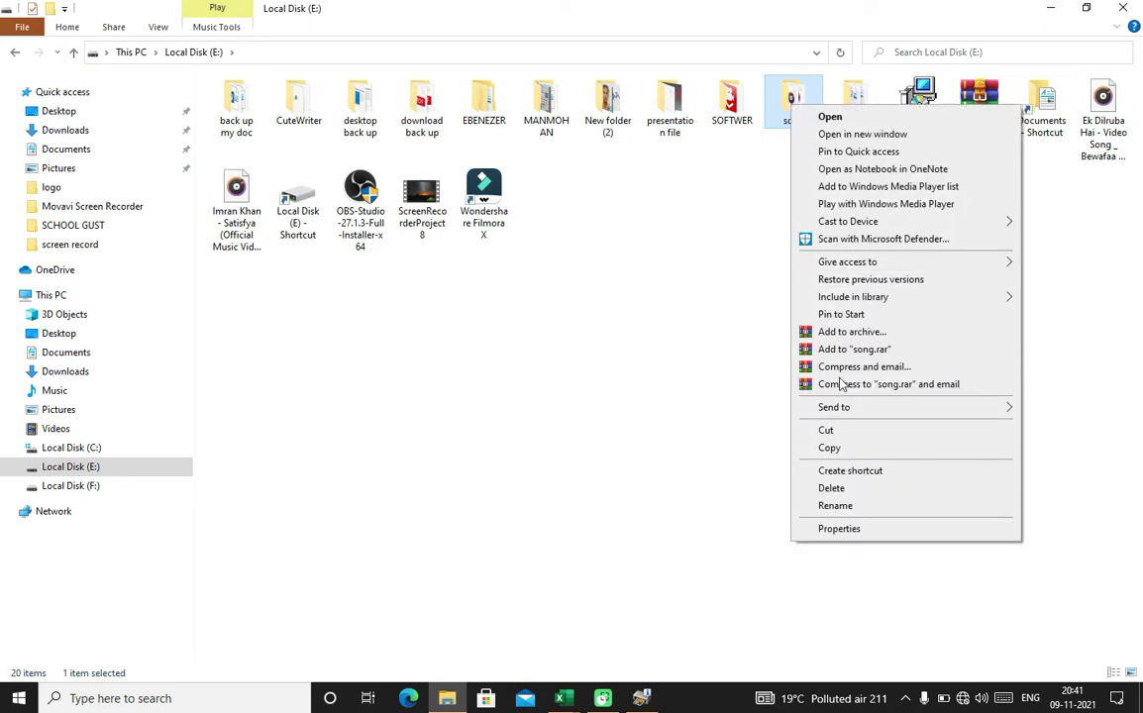
click(830, 431)
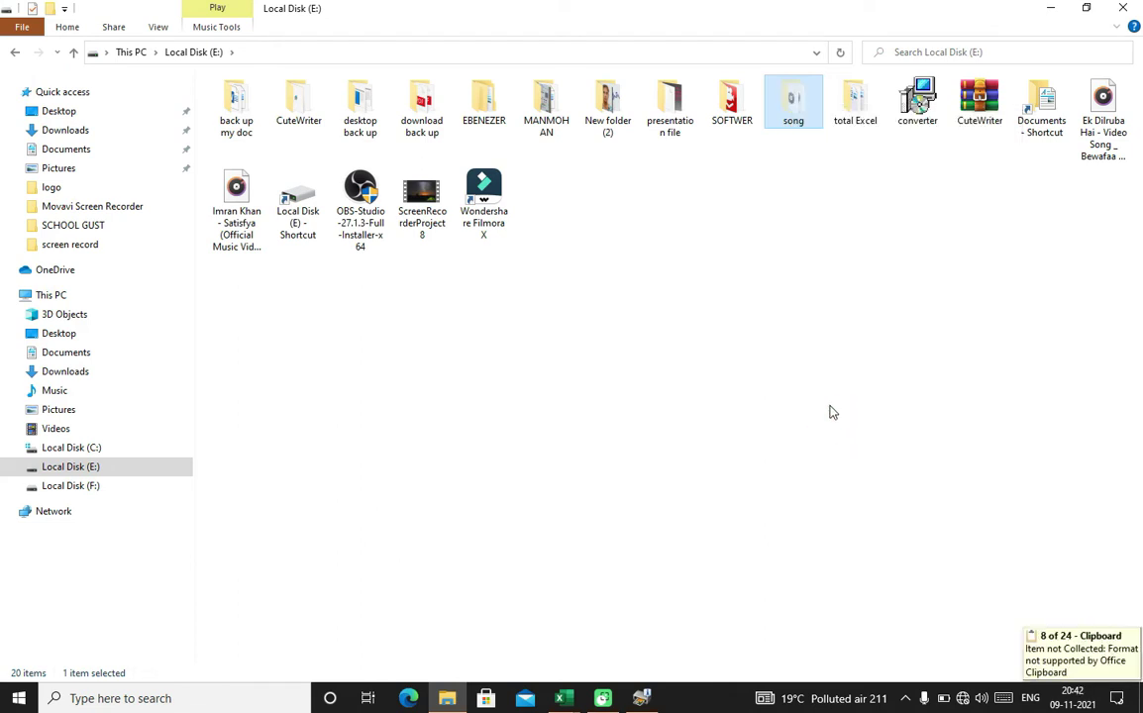
double_click(854, 111)
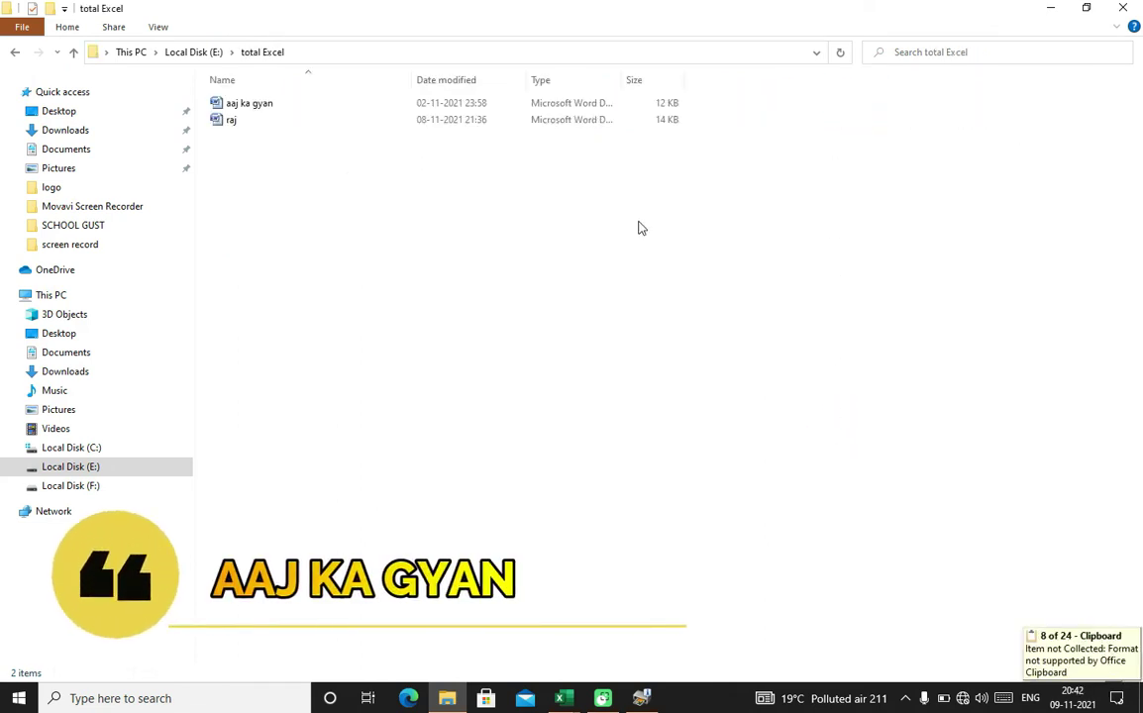
right_click(610, 238)
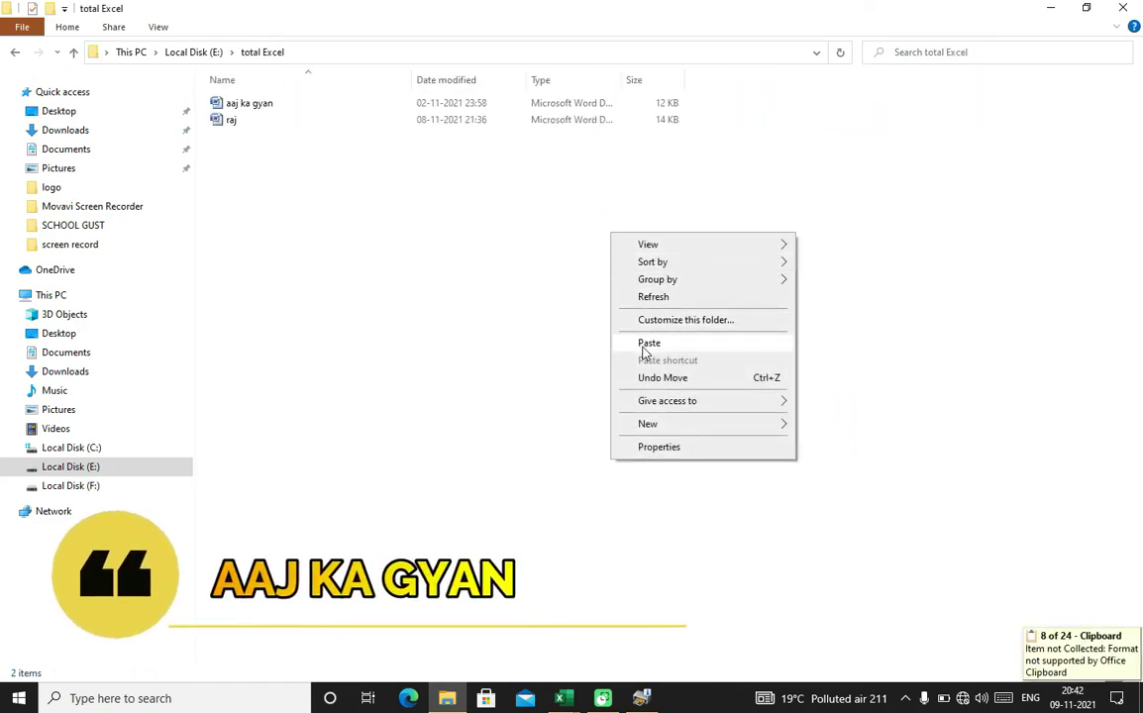
click(646, 345)
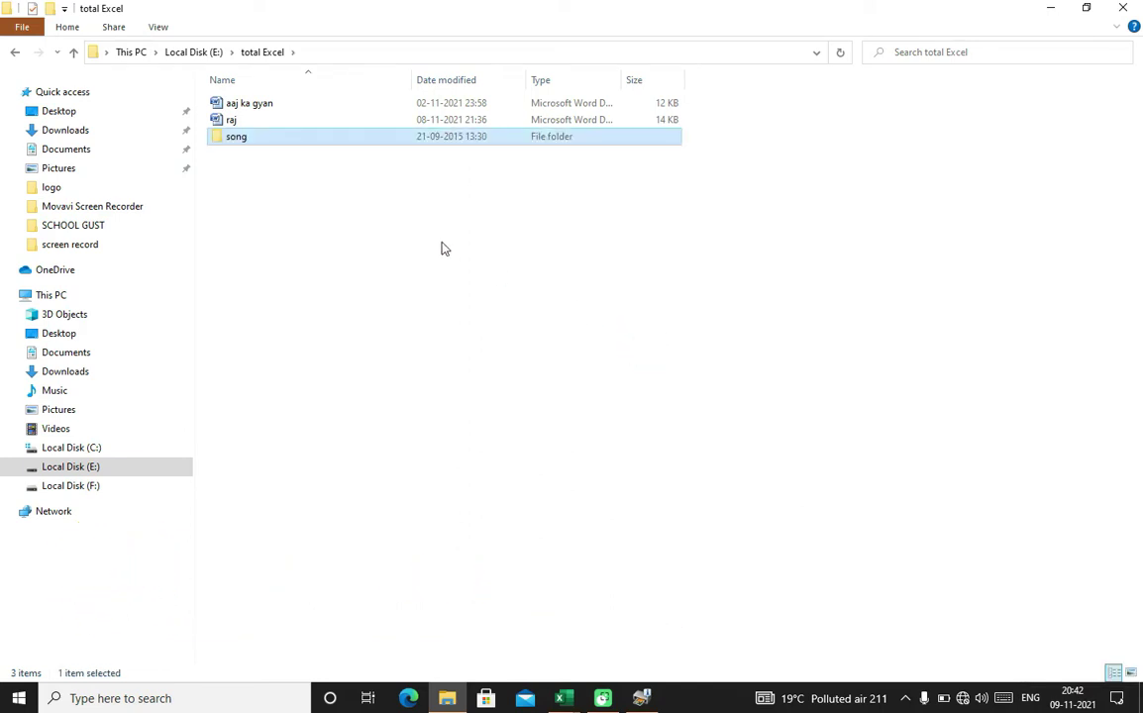
Step: Go back to Local Disk (E:), select the folders from back up my doc through SOFTWER and clear the selection
click(273, 220)
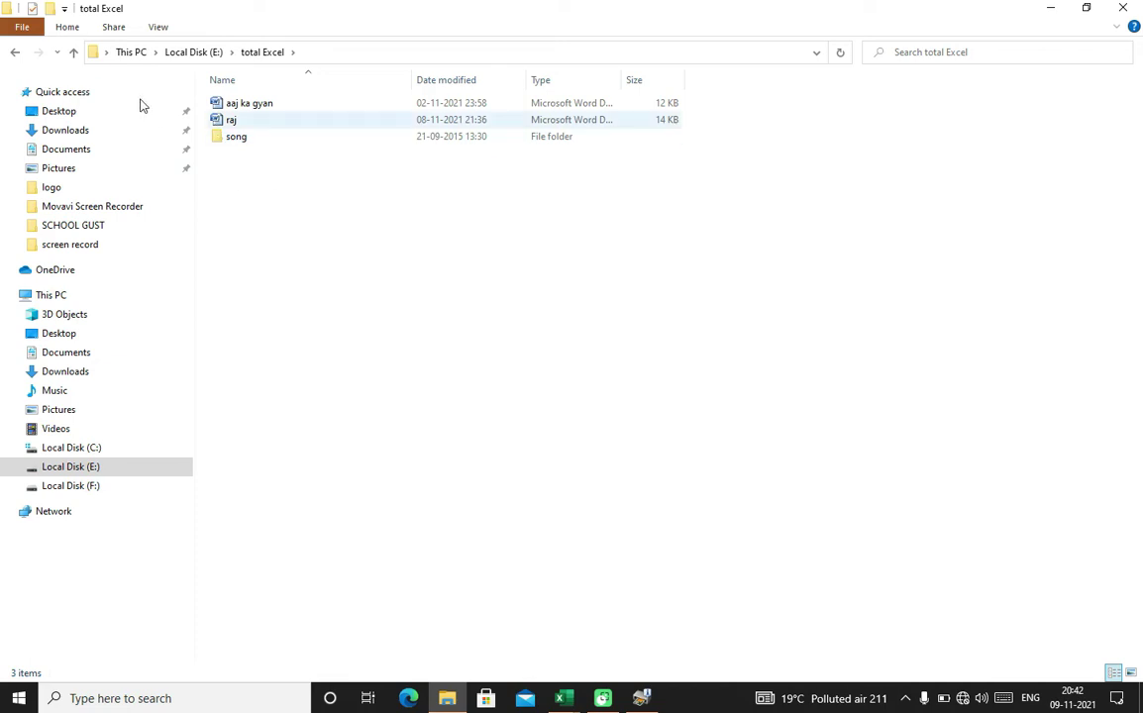
click(73, 54)
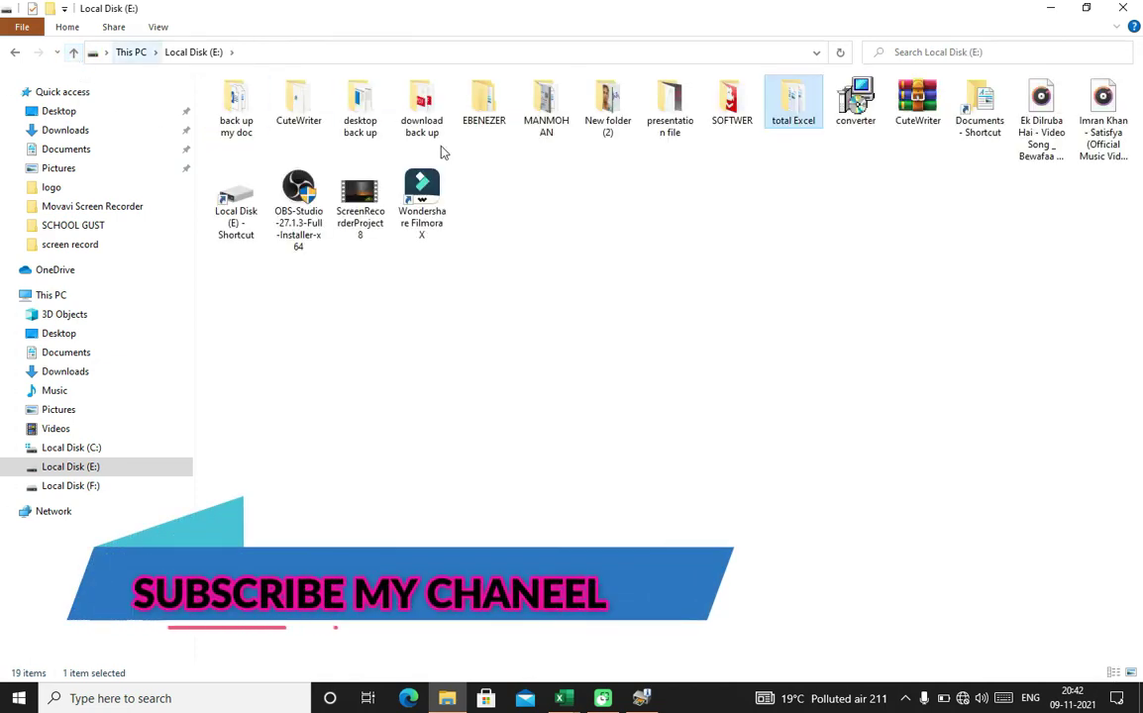
click(698, 156)
drag(698, 155, 208, 79)
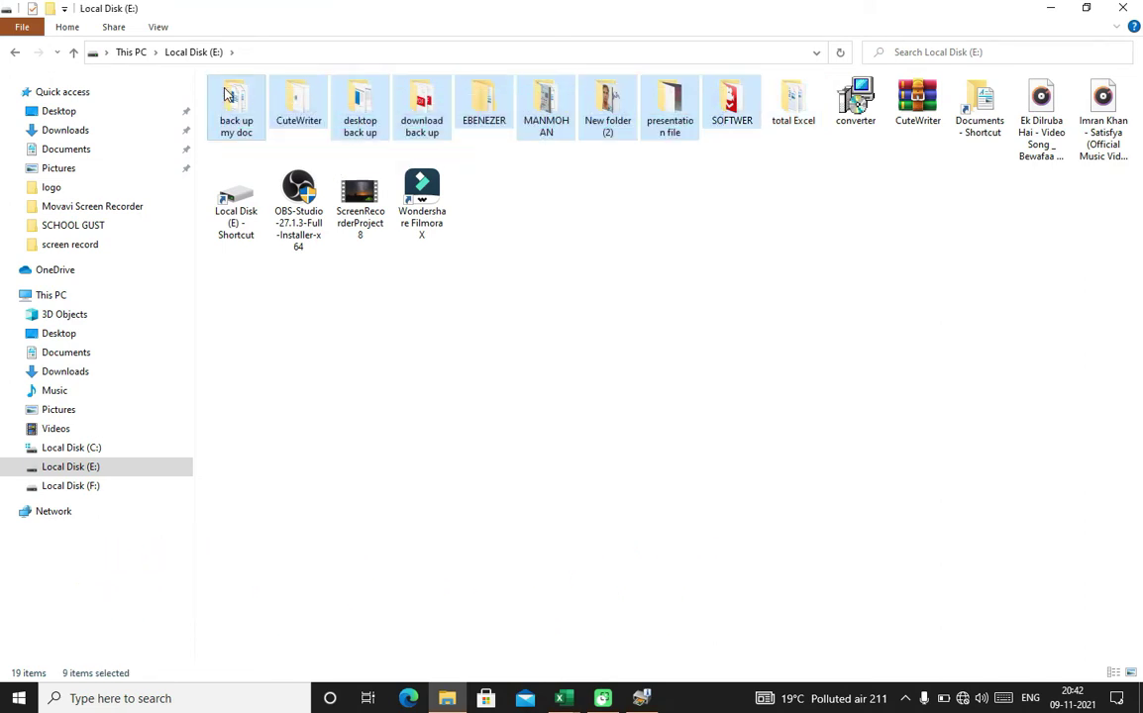
click(513, 227)
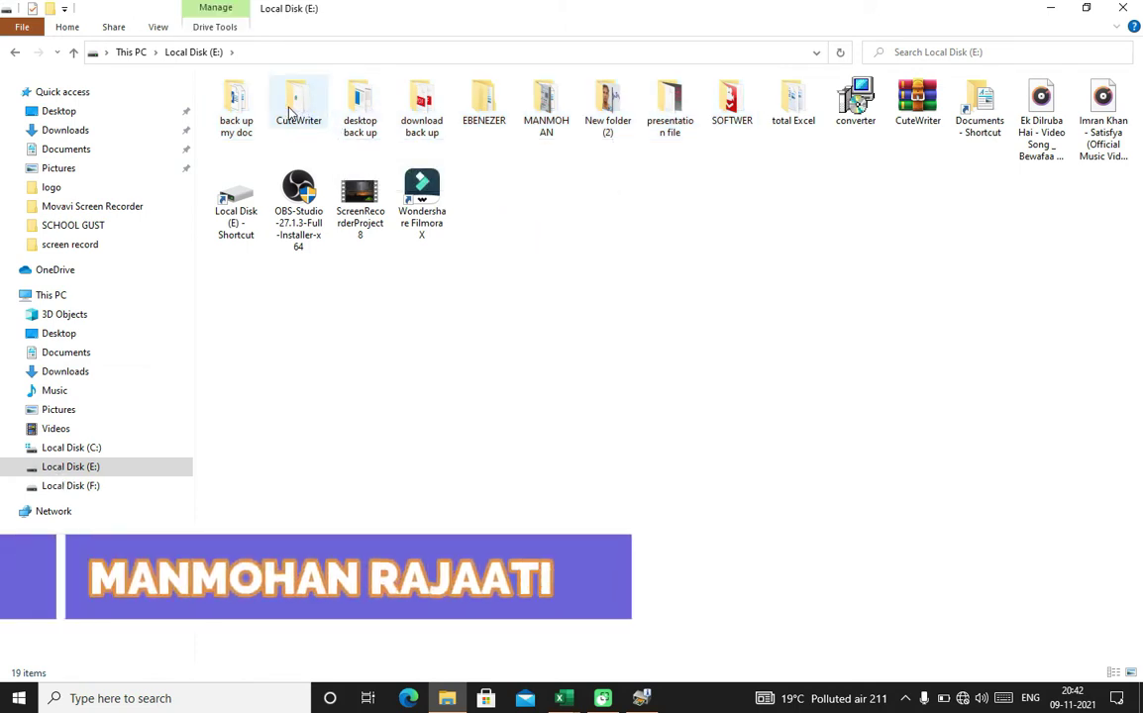
Step: Extend a selection folder by folder from back up my doc across the first six folders and clear it
shift+click(294, 112)
shift+click(354, 116)
shift+click(421, 114)
shift+click(486, 101)
shift+click(560, 114)
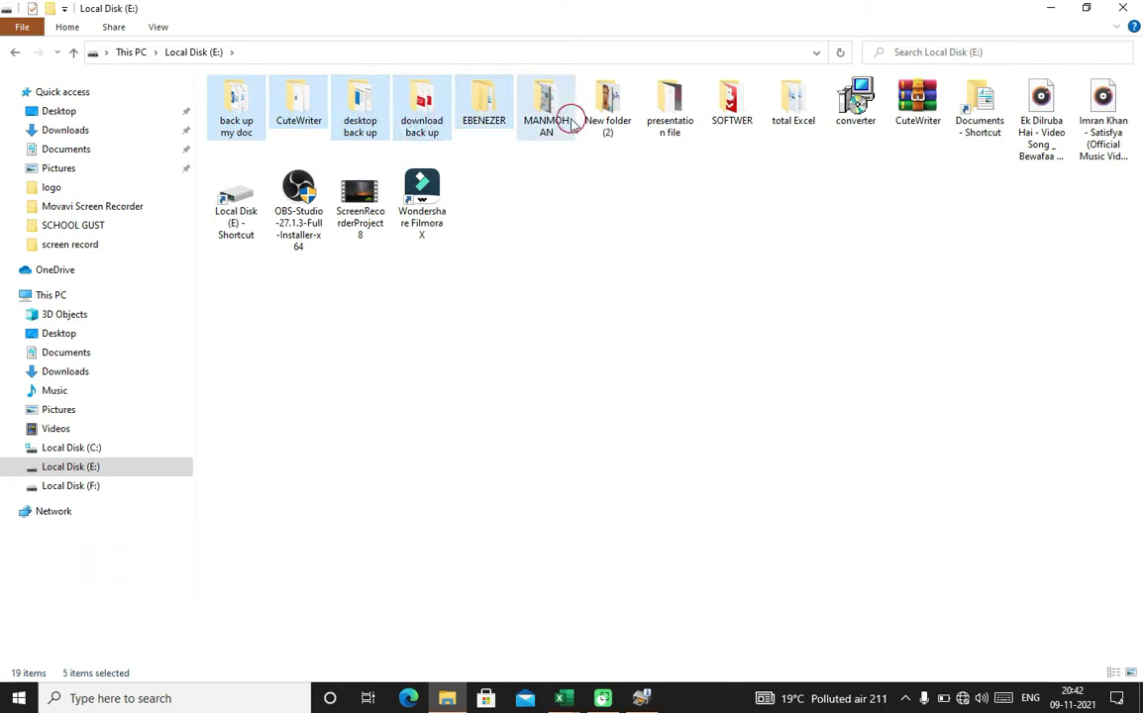
click(565, 189)
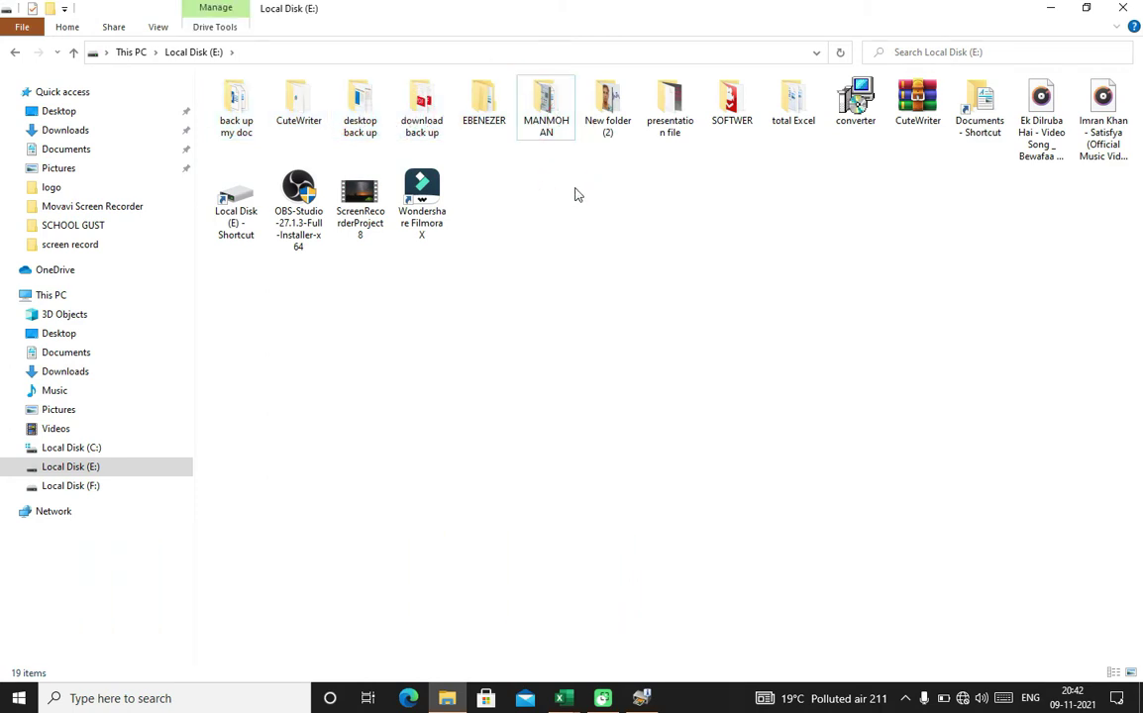
Step: Cut the first six folders and the four items below them, paste them into total Excel, retry the EBENEZER folder once and cancel it
drag(574, 188, 169, 62)
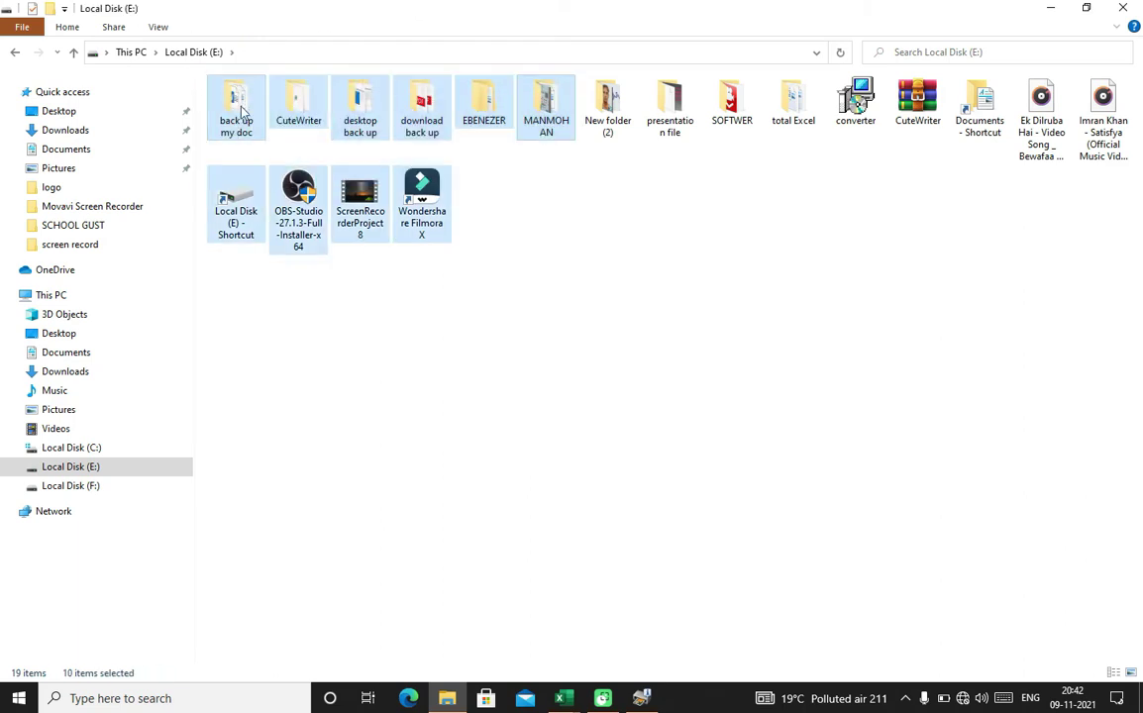
right_click(241, 111)
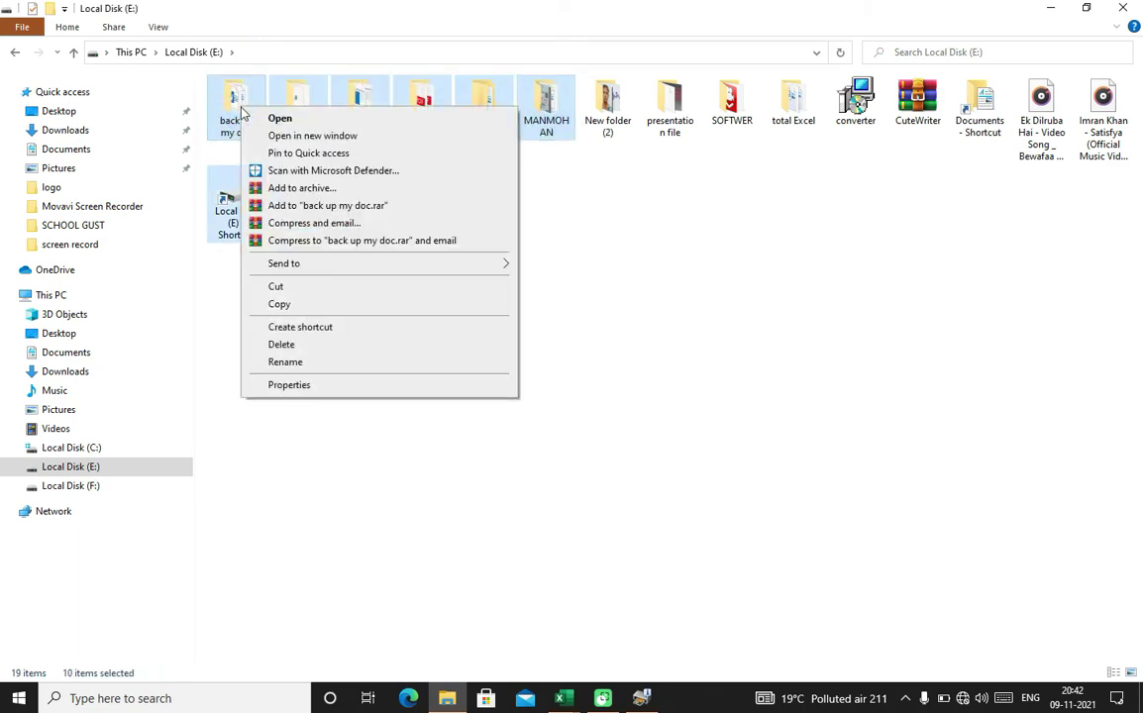
click(309, 291)
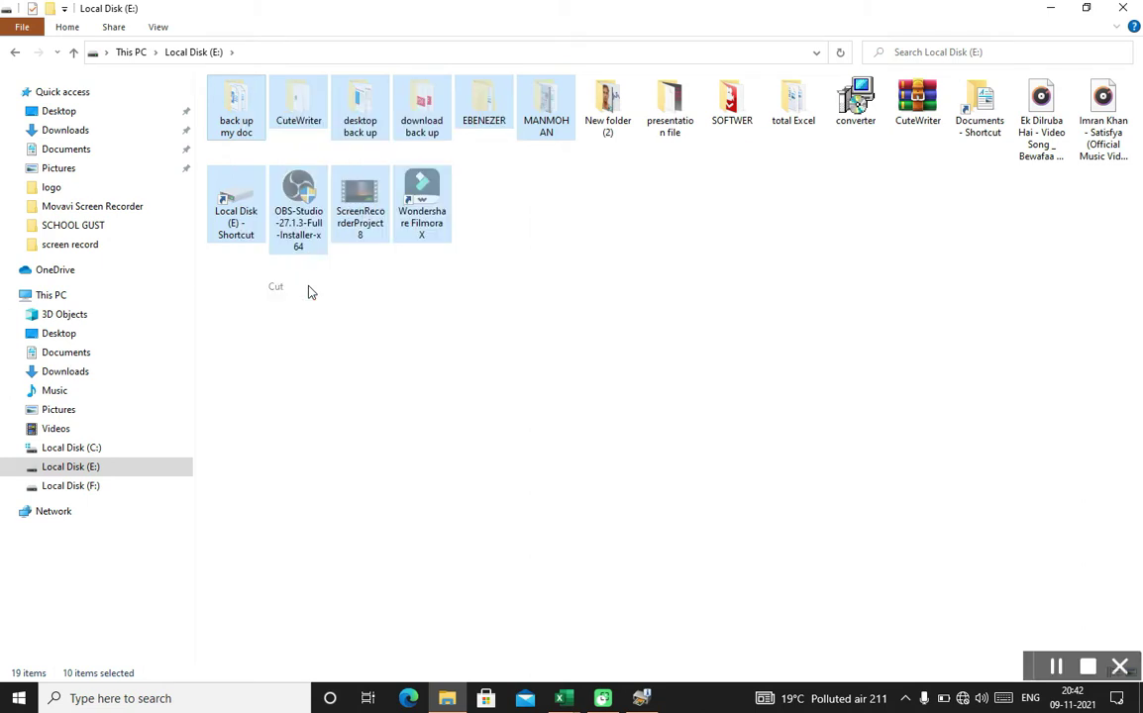
double_click(790, 117)
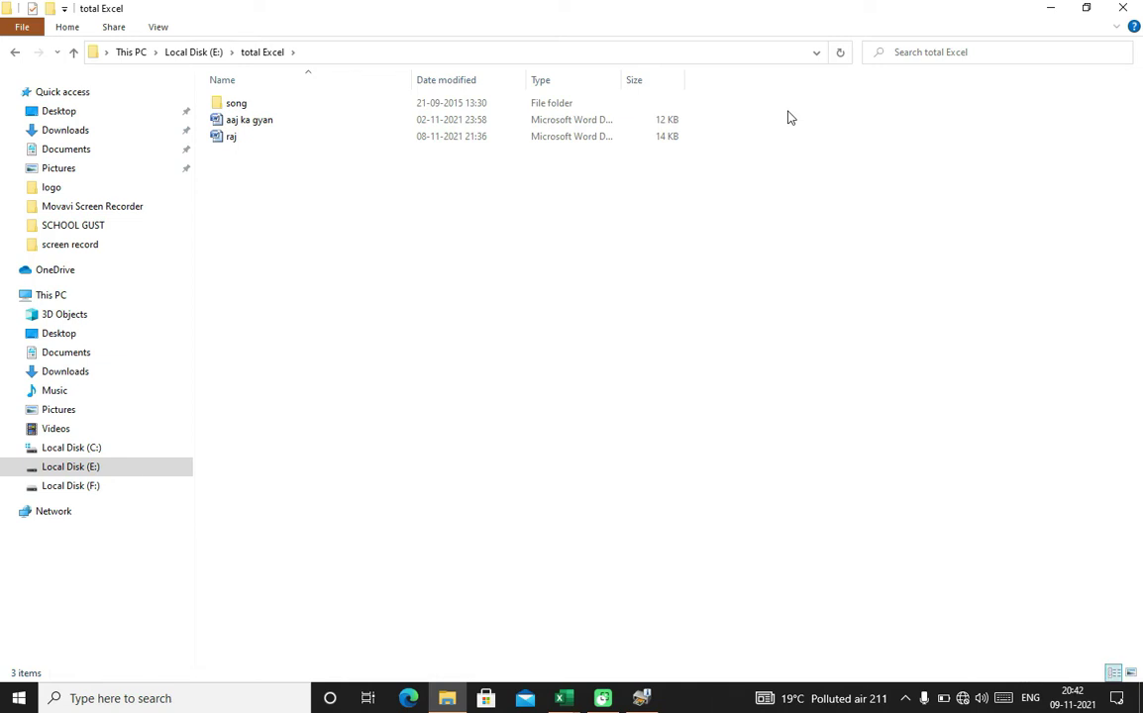
key(ctrl+v)
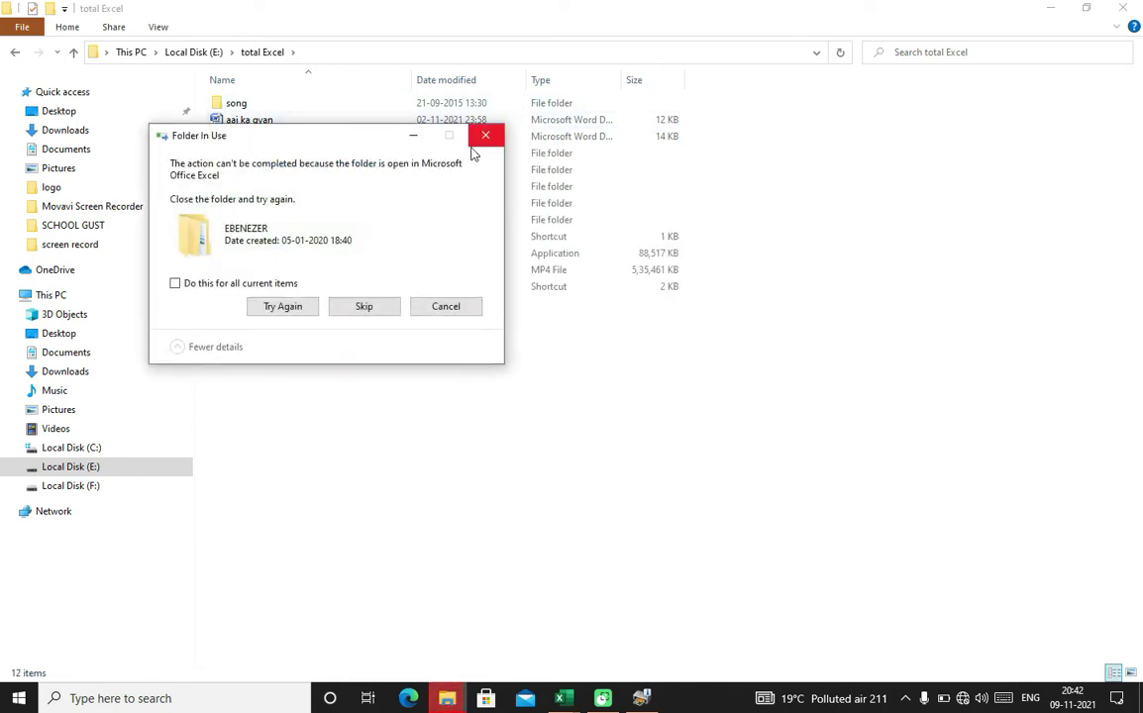
click(285, 312)
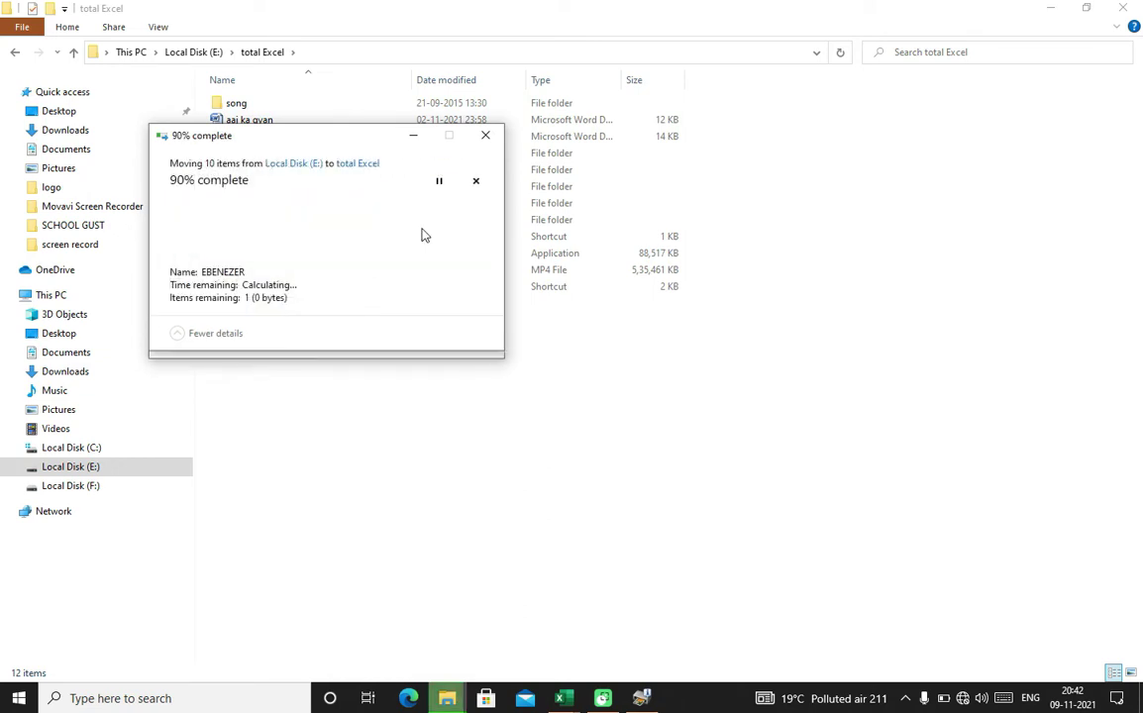
click(485, 143)
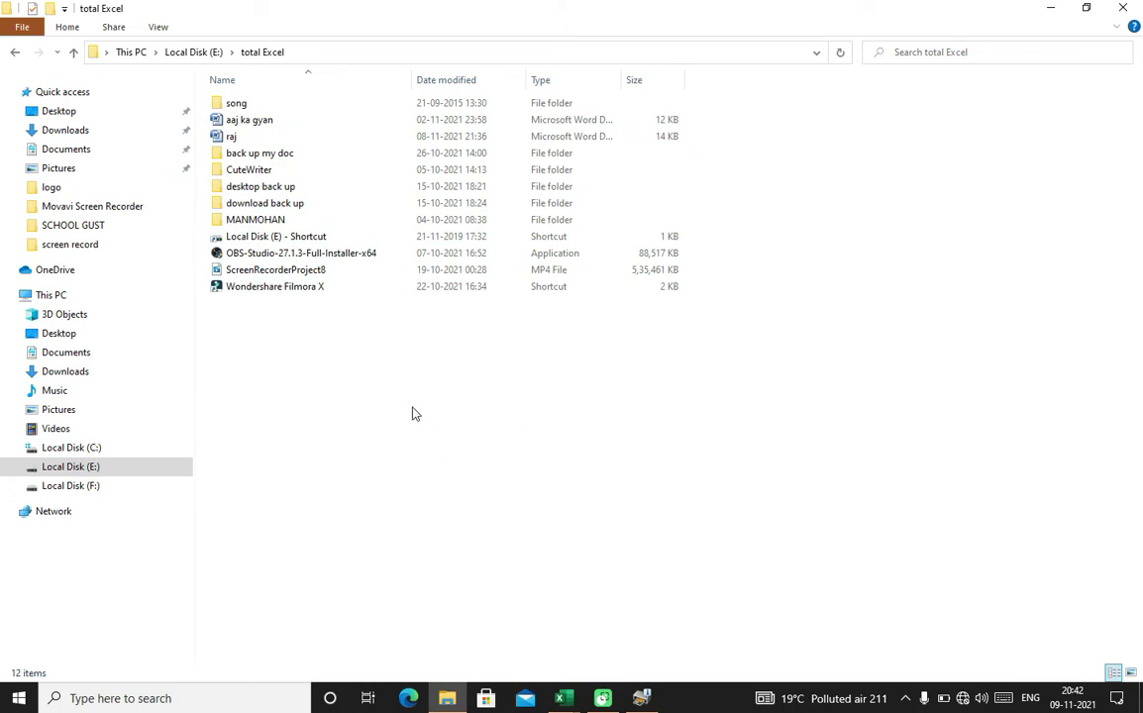
Step: Cut all items in the total Excel folder and paste them into Local Disk (E:)
drag(412, 407, 212, 99)
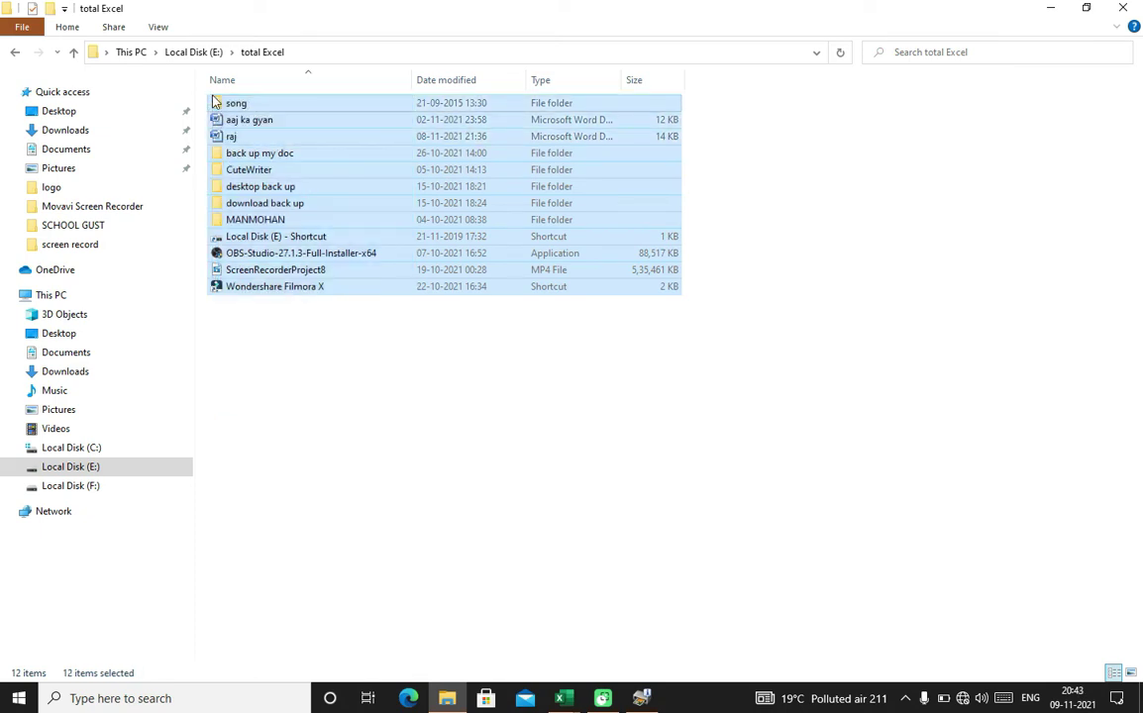
double_click(236, 137)
right_click(240, 139)
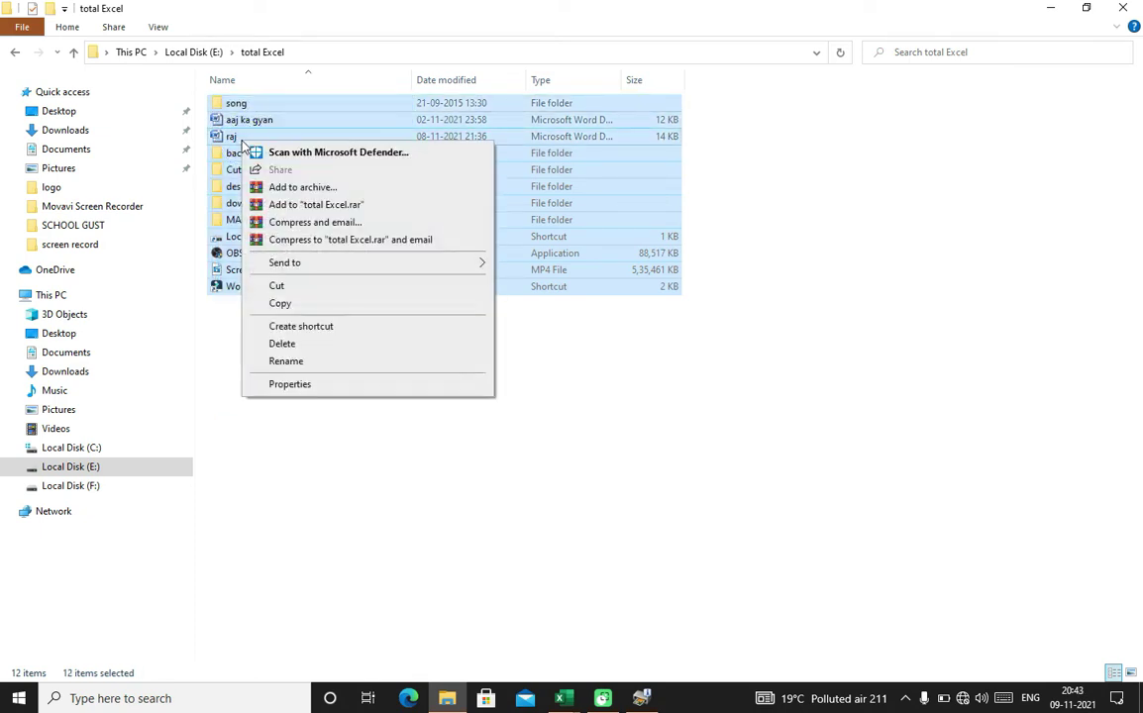
click(294, 285)
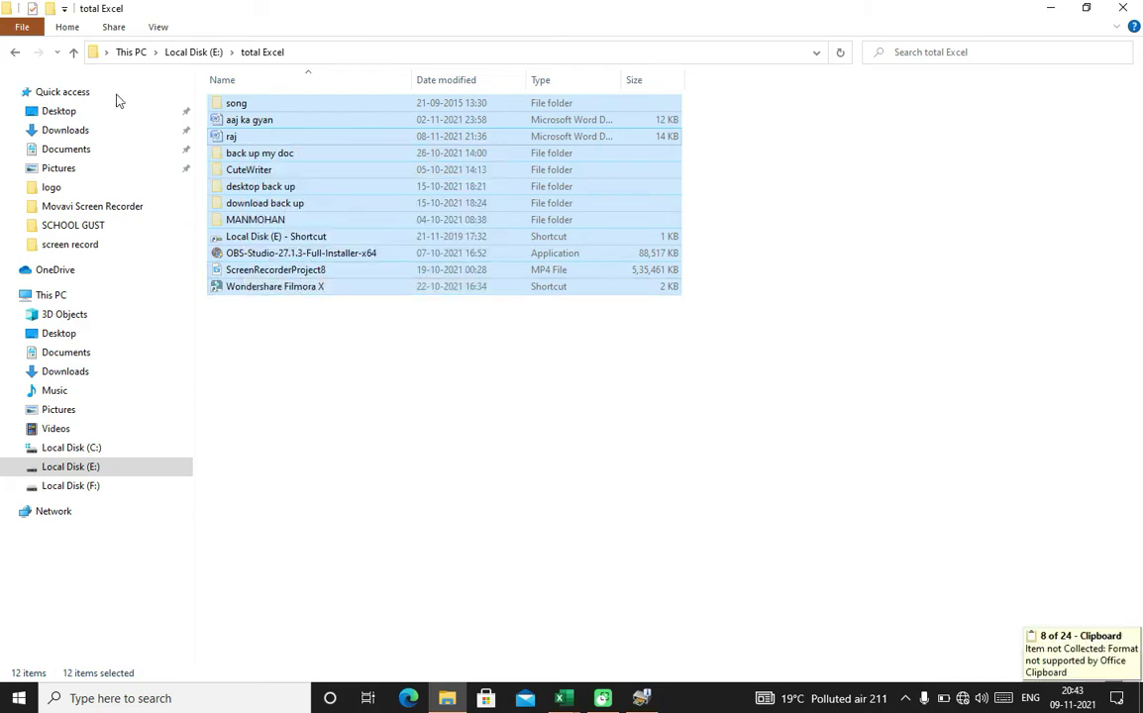
click(73, 51)
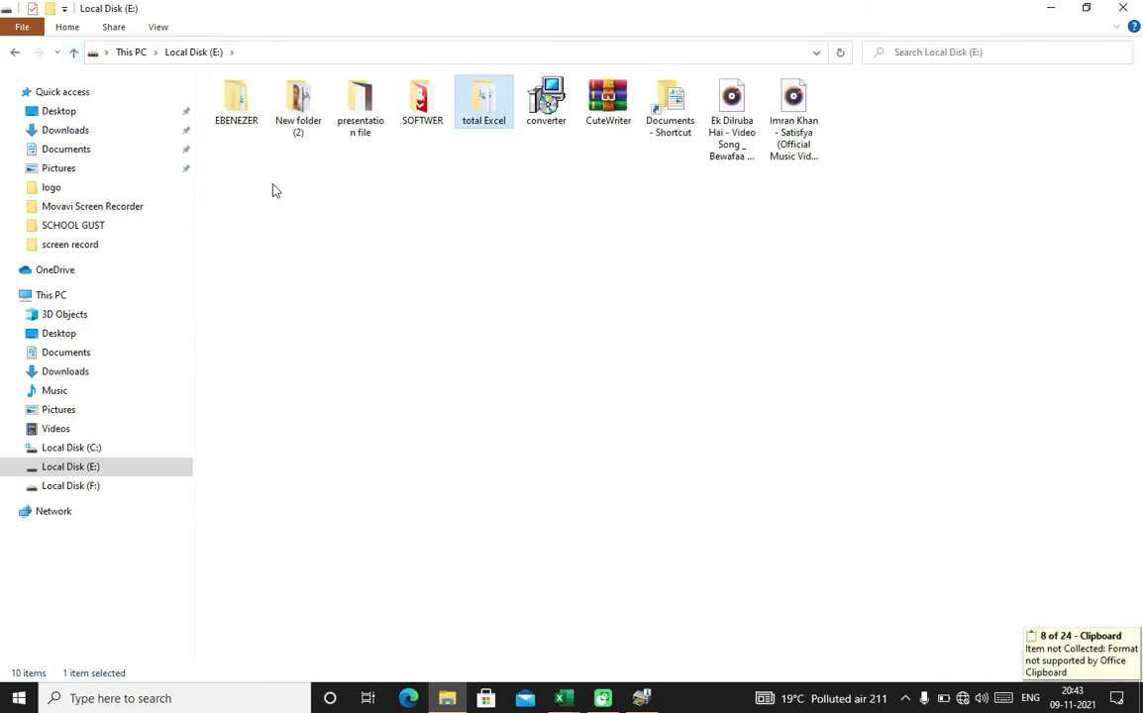
click(333, 228)
right_click(333, 228)
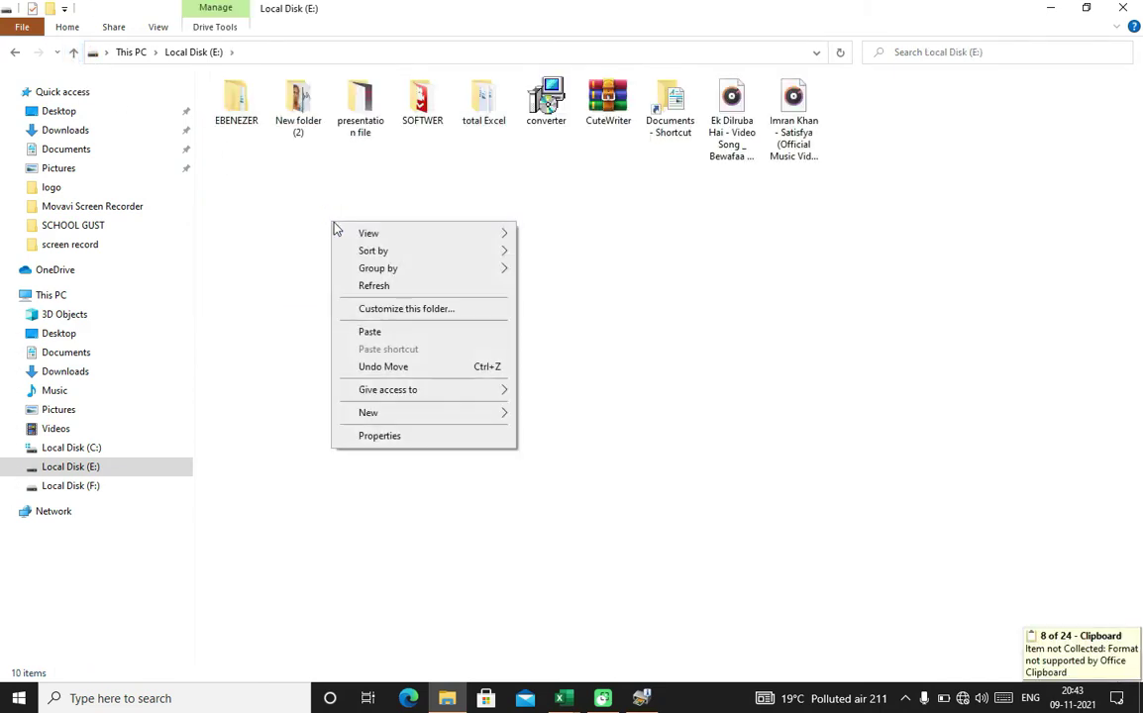
click(374, 336)
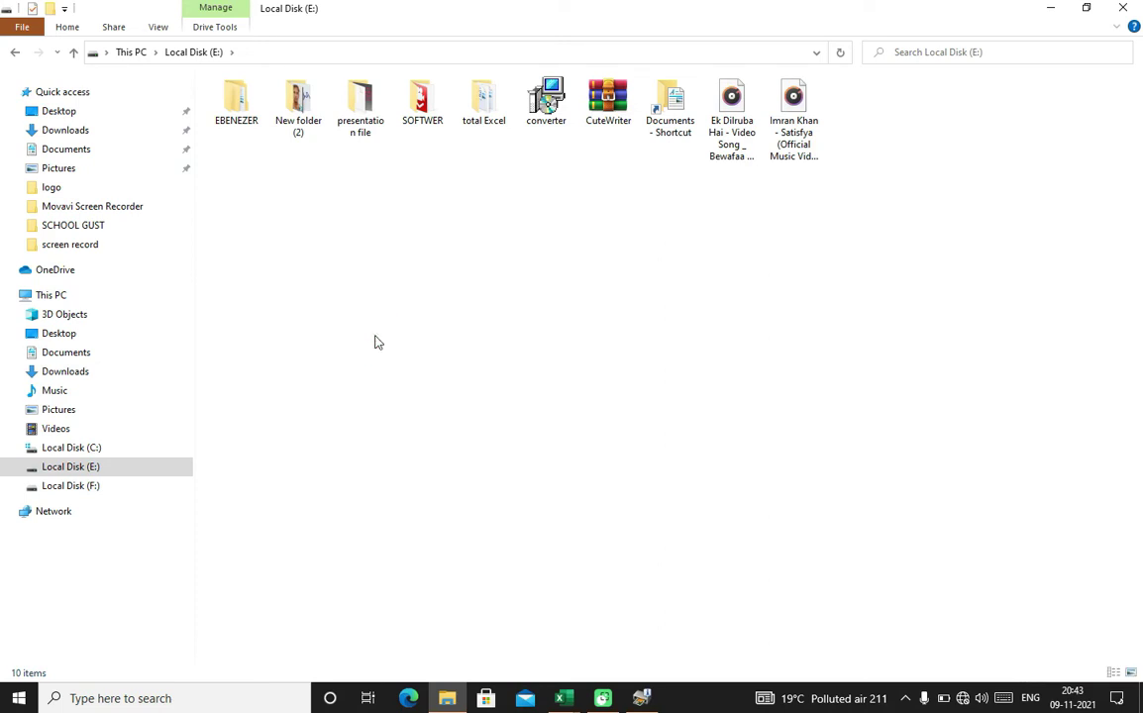
click(455, 337)
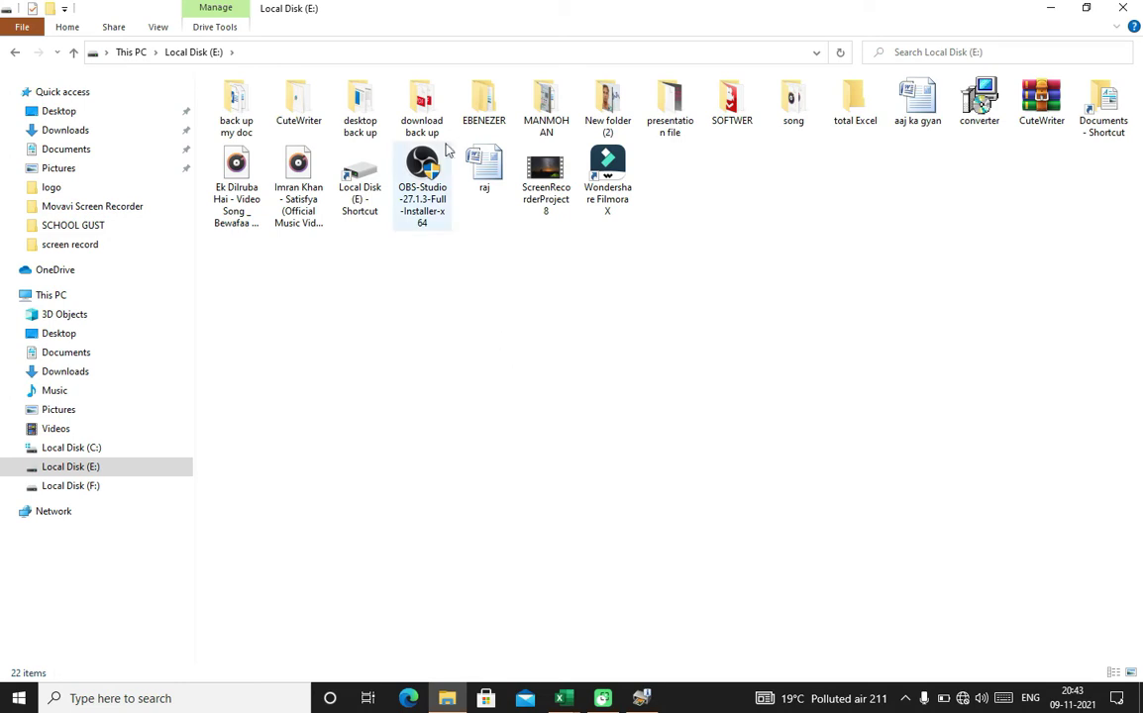
Step: Cut the raj document from Local Disk (E:), paste it onto the desktop and close the Canon printer status window
click(484, 165)
right_click(484, 165)
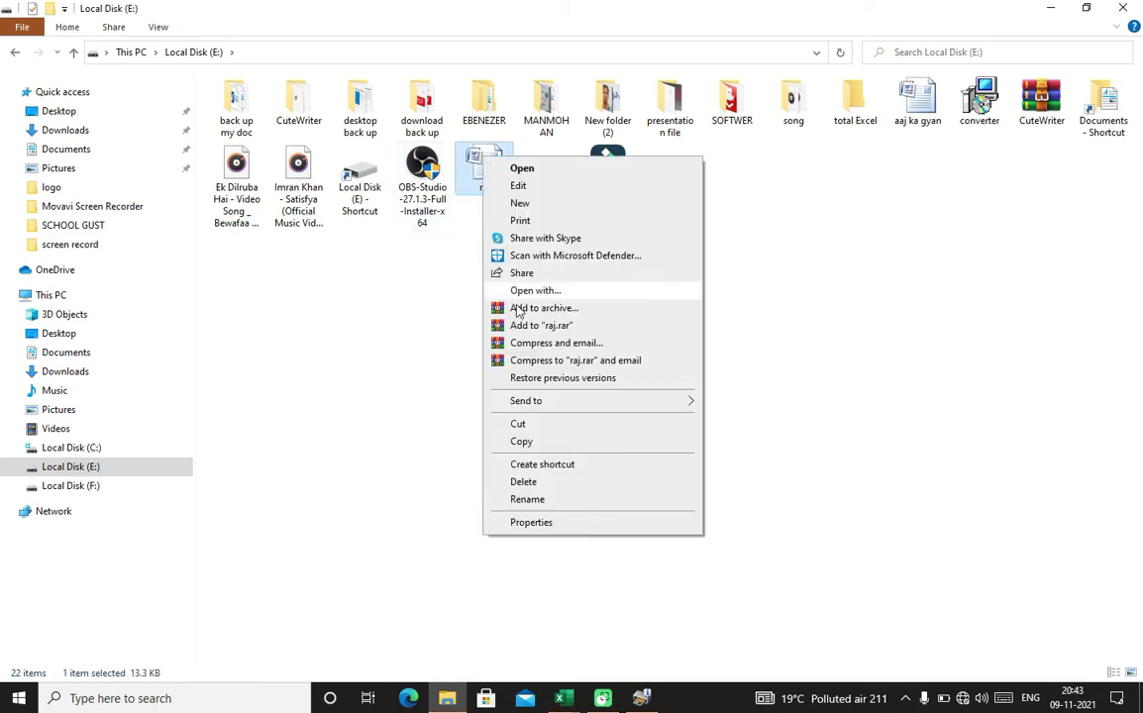
click(533, 427)
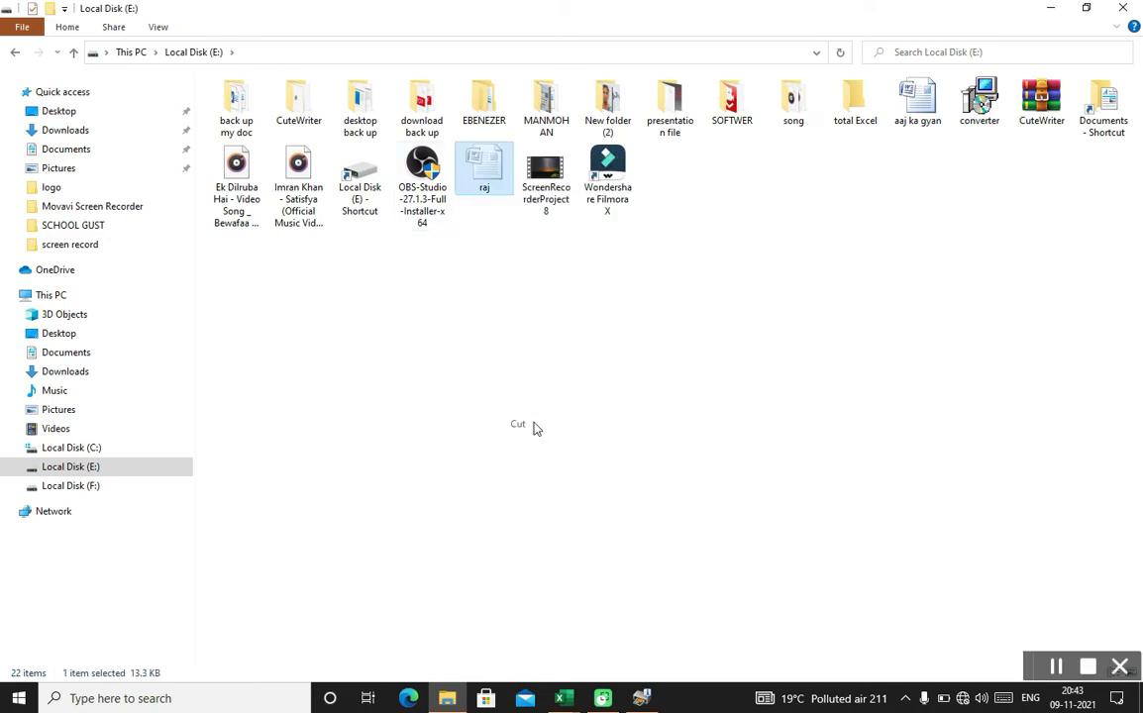
click(1053, 9)
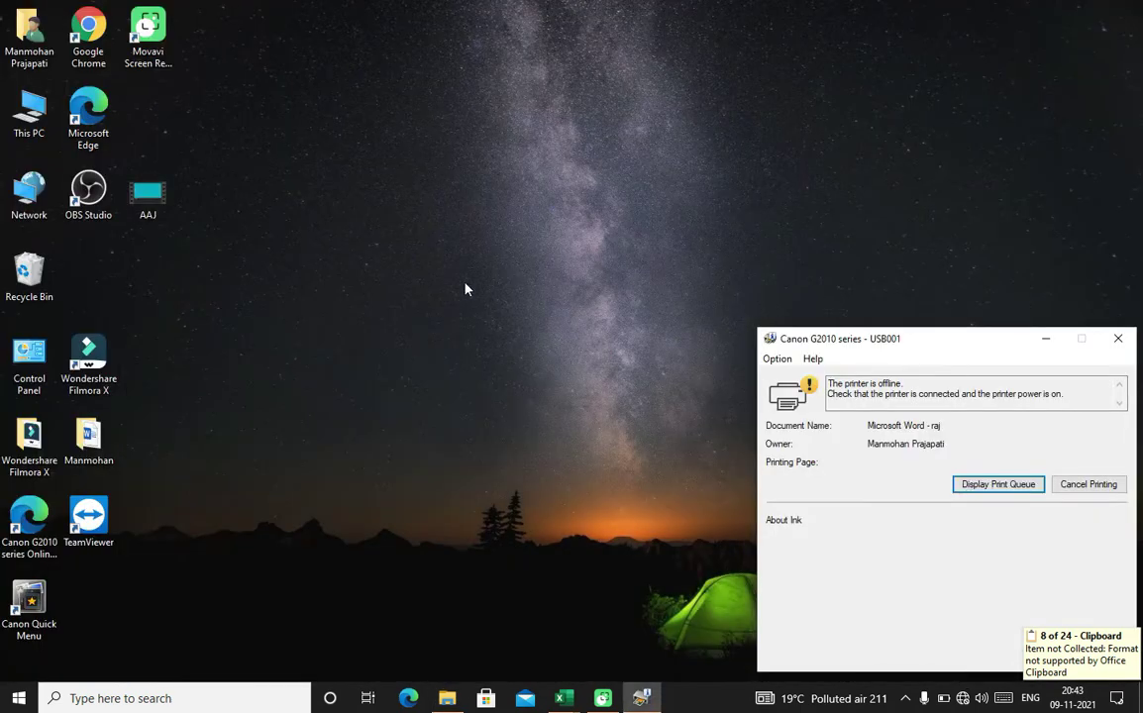
right_click(378, 317)
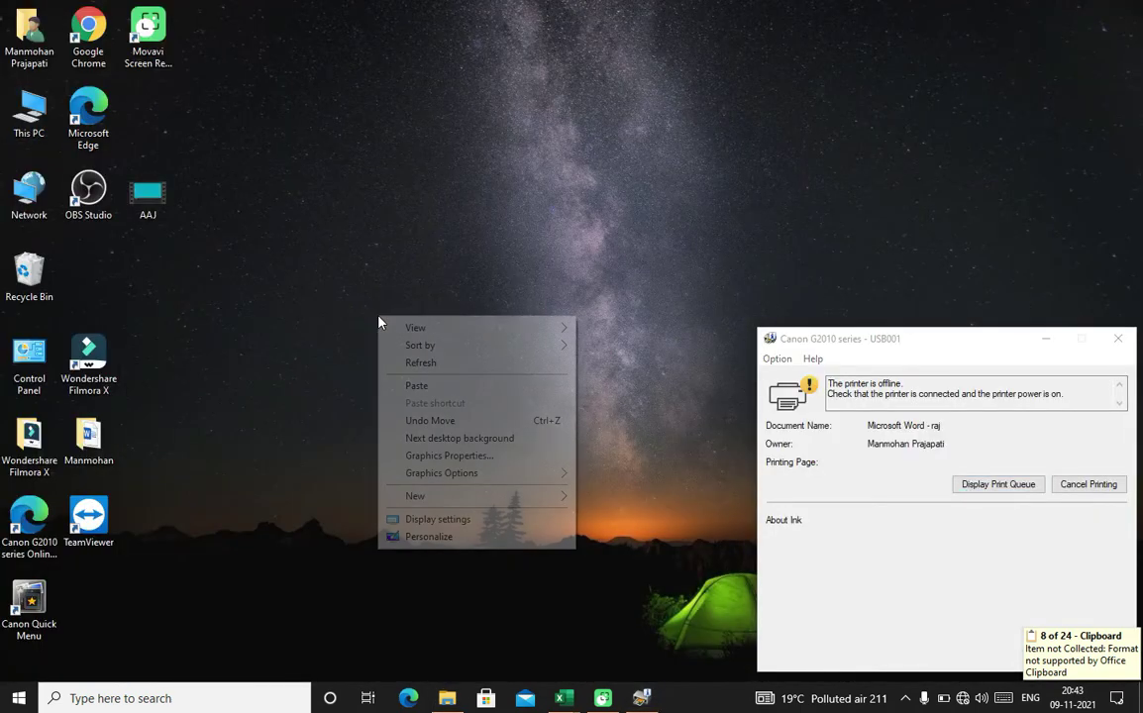
click(417, 386)
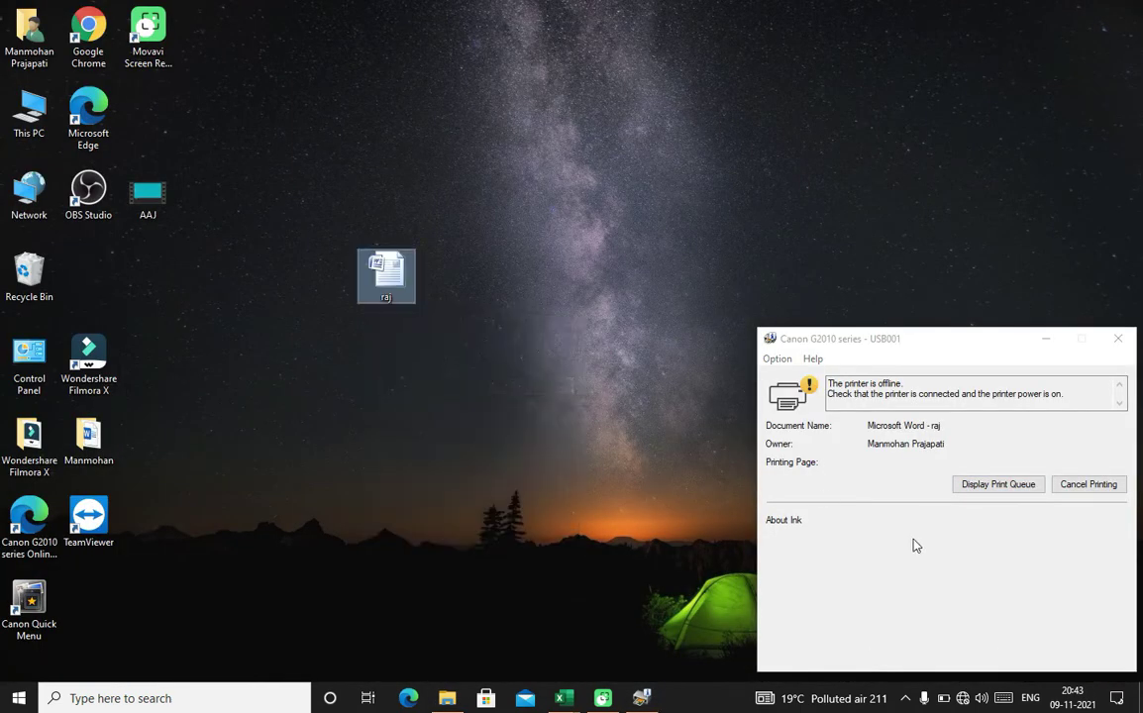
click(1117, 342)
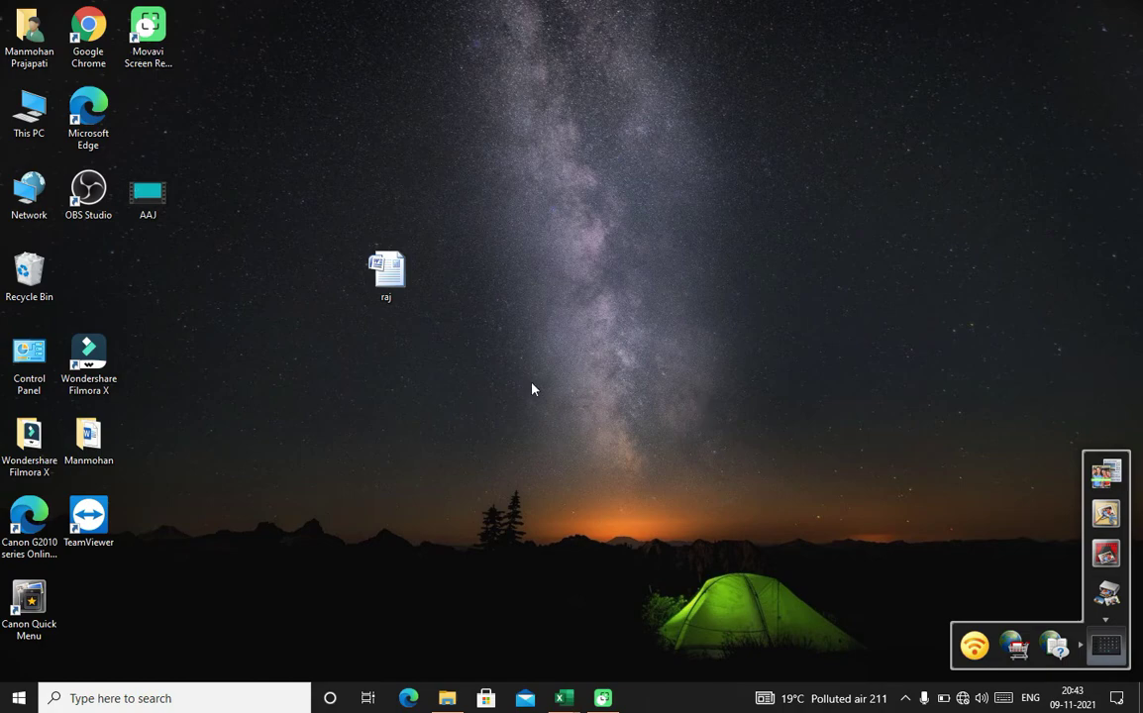
Step: Switch to the Excel Book2 workbook containing the table, select the table range B14:H20 and clear the selection
mouse_move(562, 699)
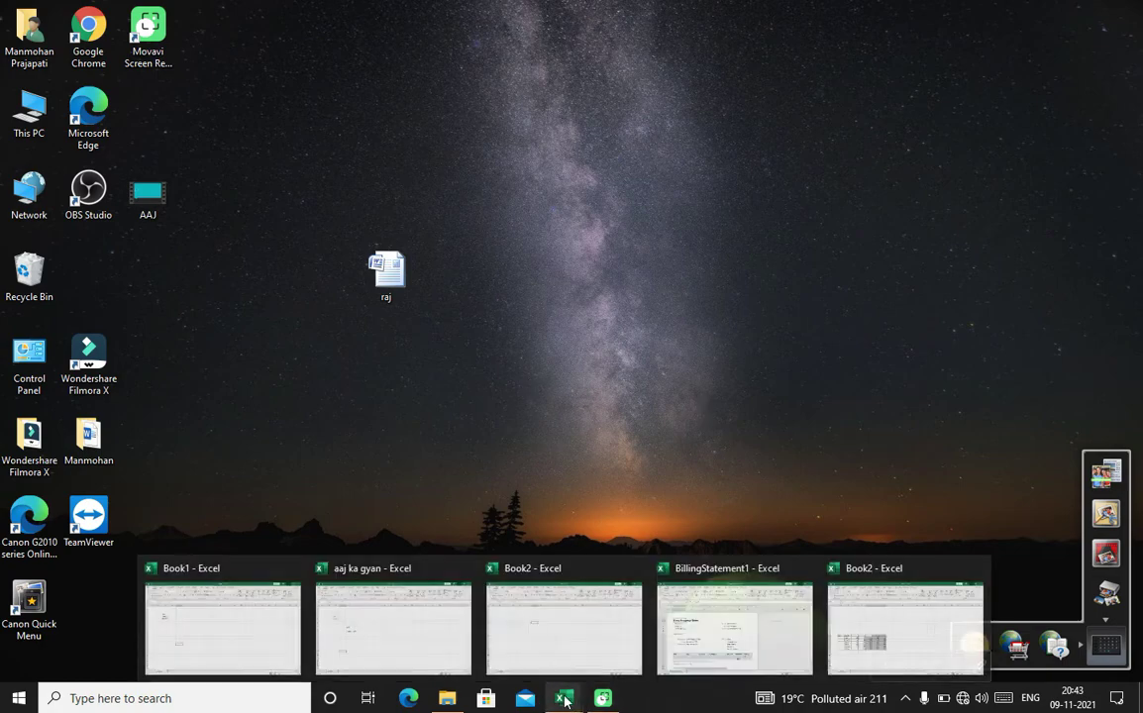
click(895, 615)
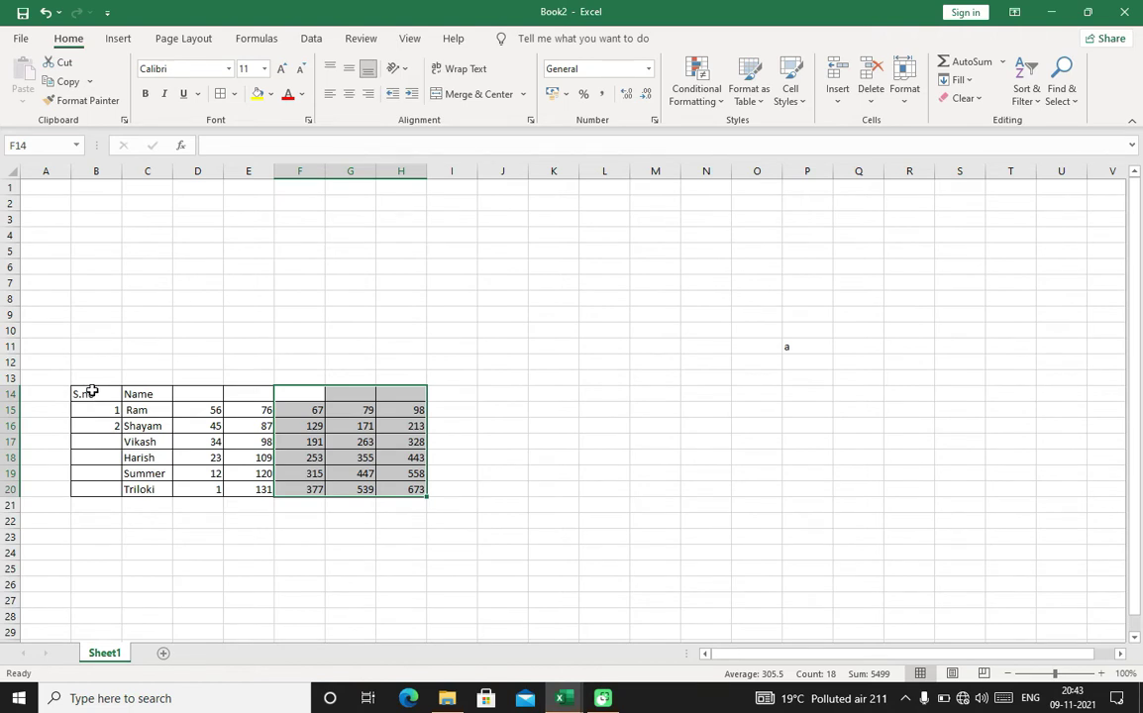
drag(91, 392, 419, 491)
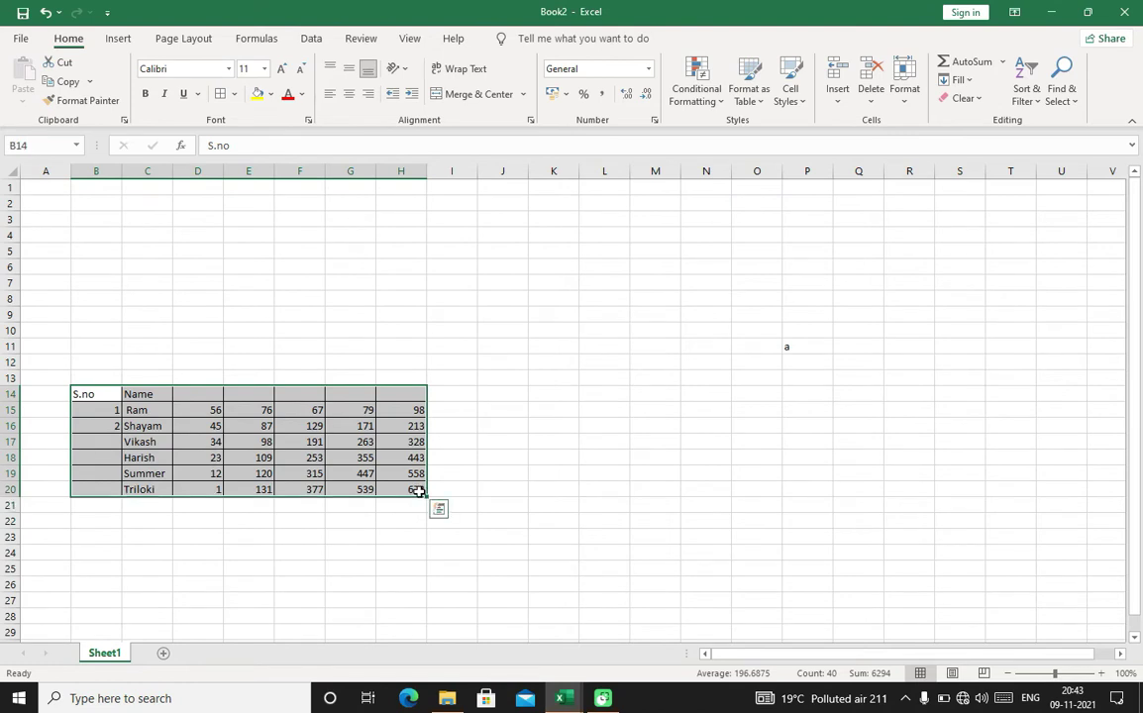
click(285, 333)
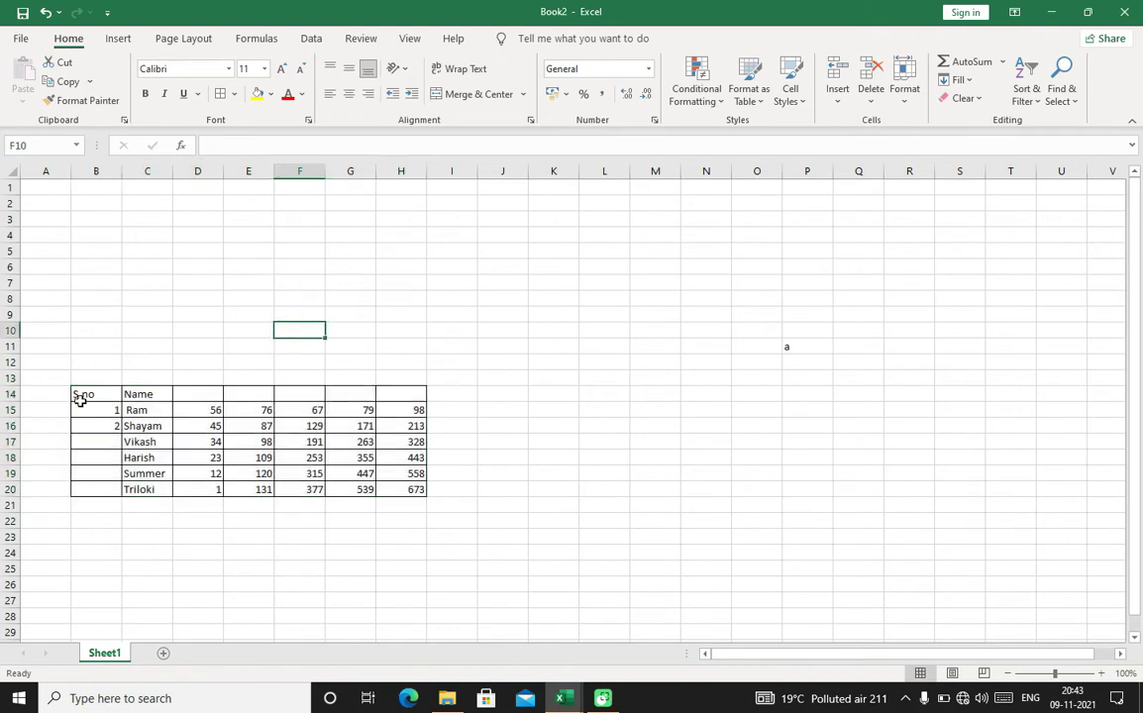
Step: Copy the S.no column B14:B20 and paste it at cell B5 above the table
drag(85, 394, 94, 487)
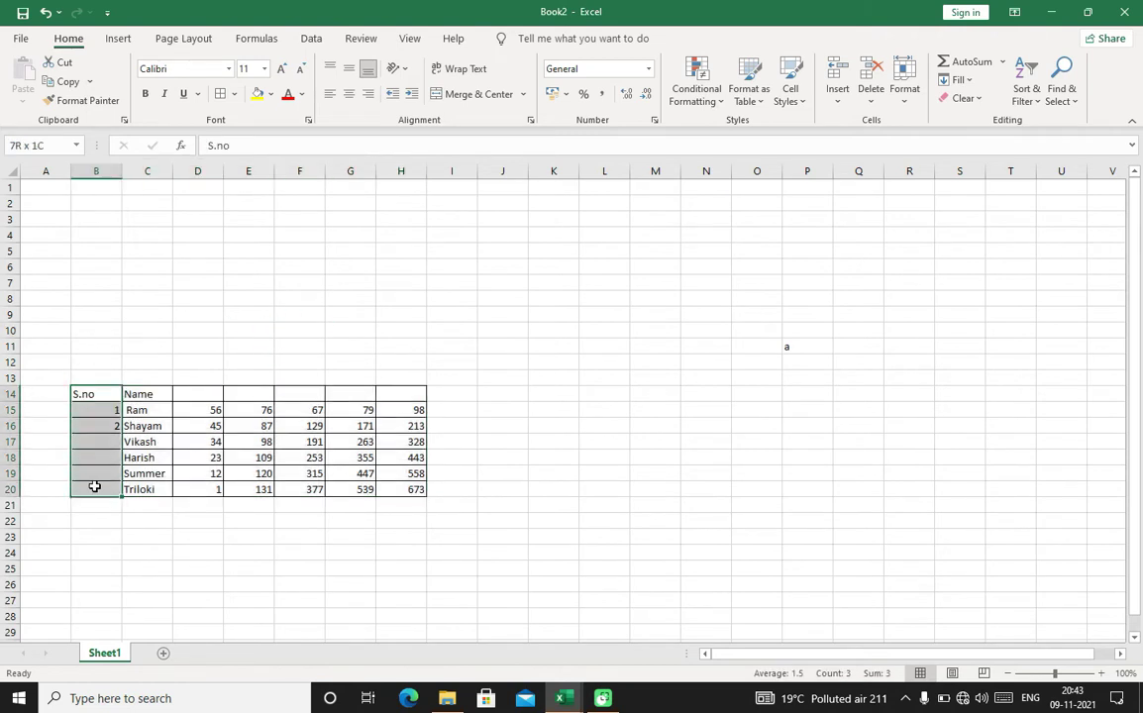
click(66, 82)
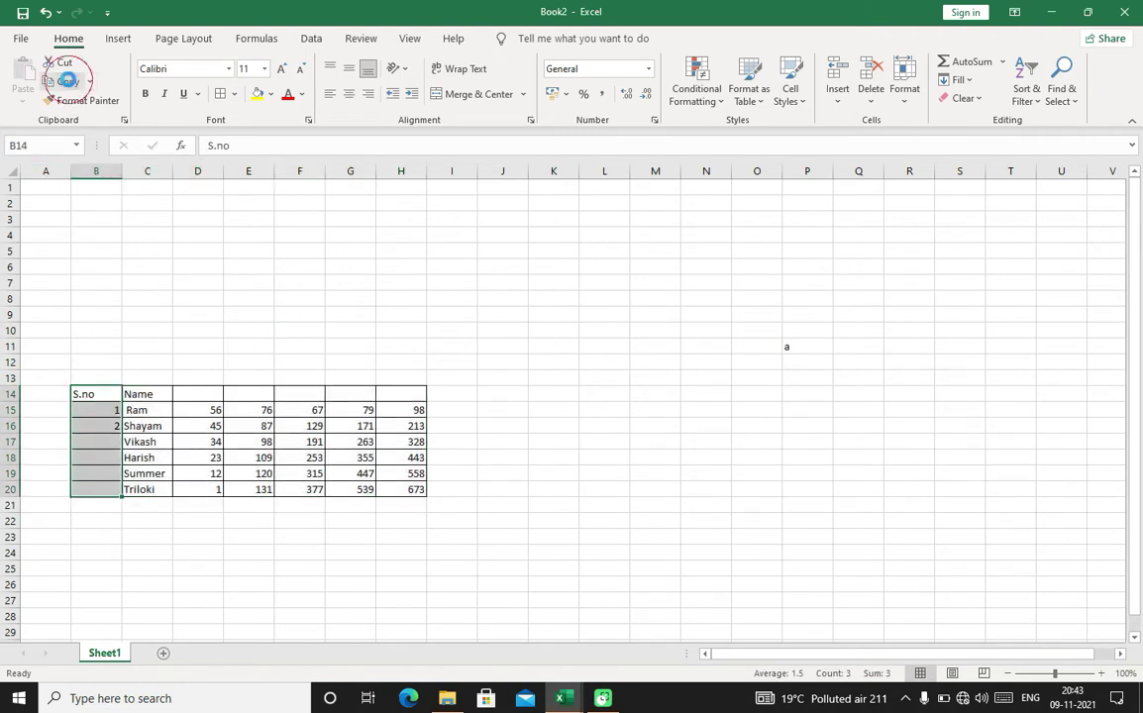
click(104, 250)
right_click(104, 251)
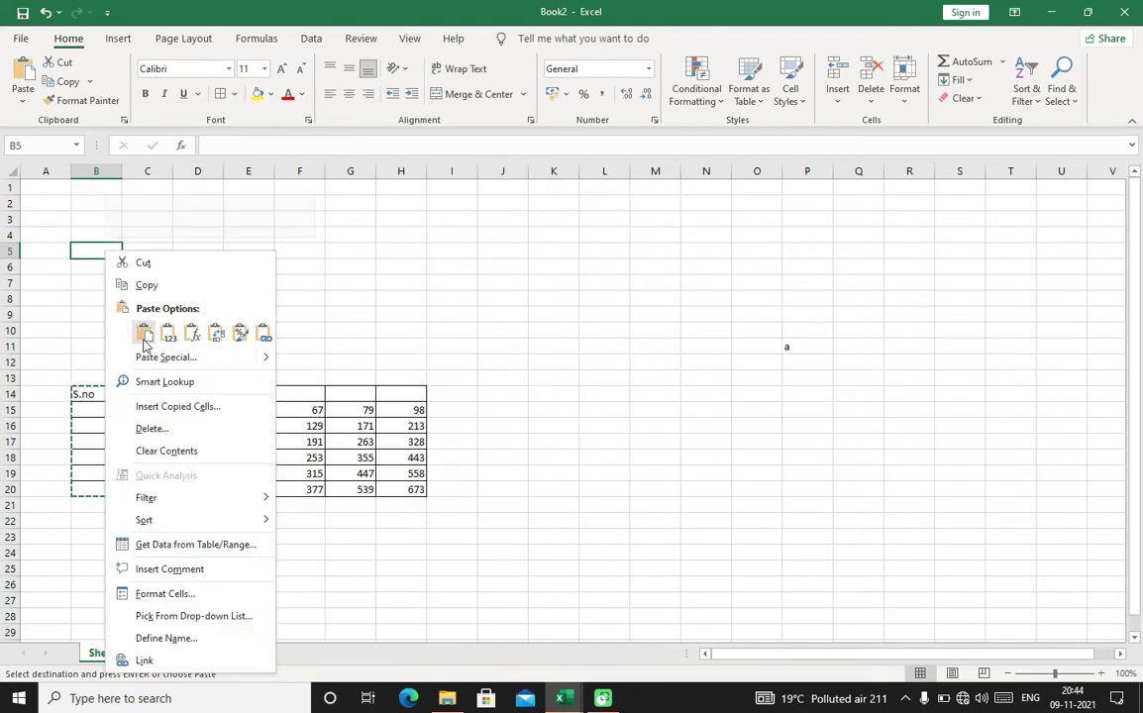
click(21, 72)
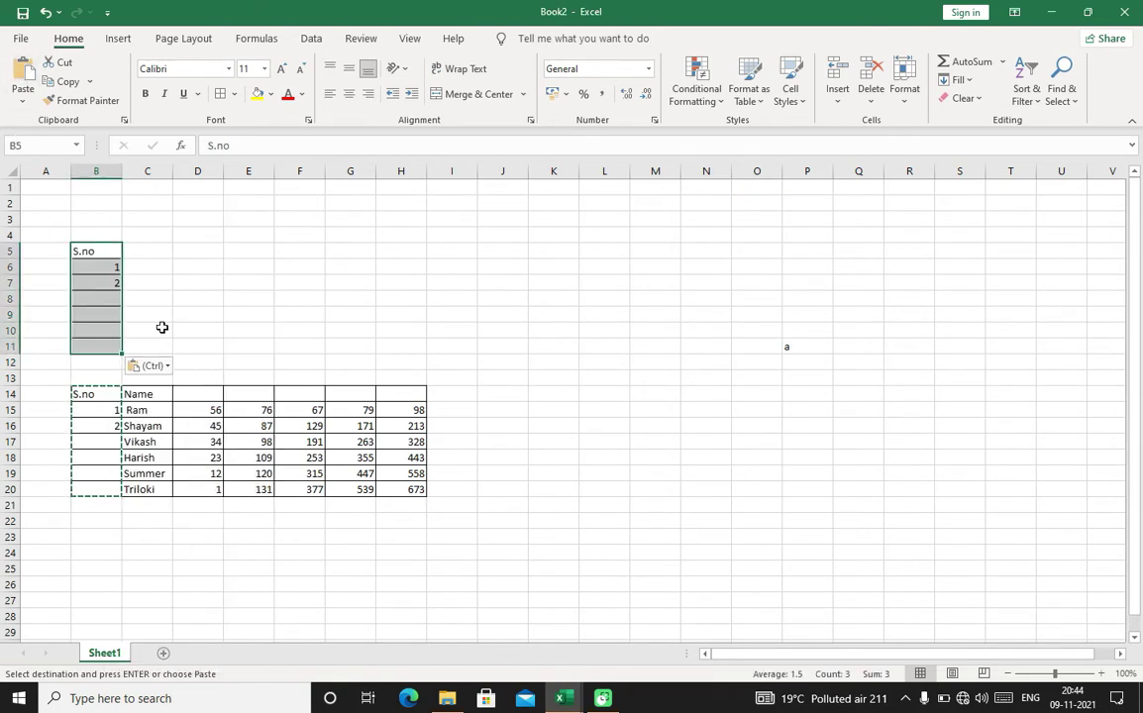
Step: Copy the Name column C14:C20 and paste it at cell C5, beside the copied S.no column
drag(148, 395, 148, 485)
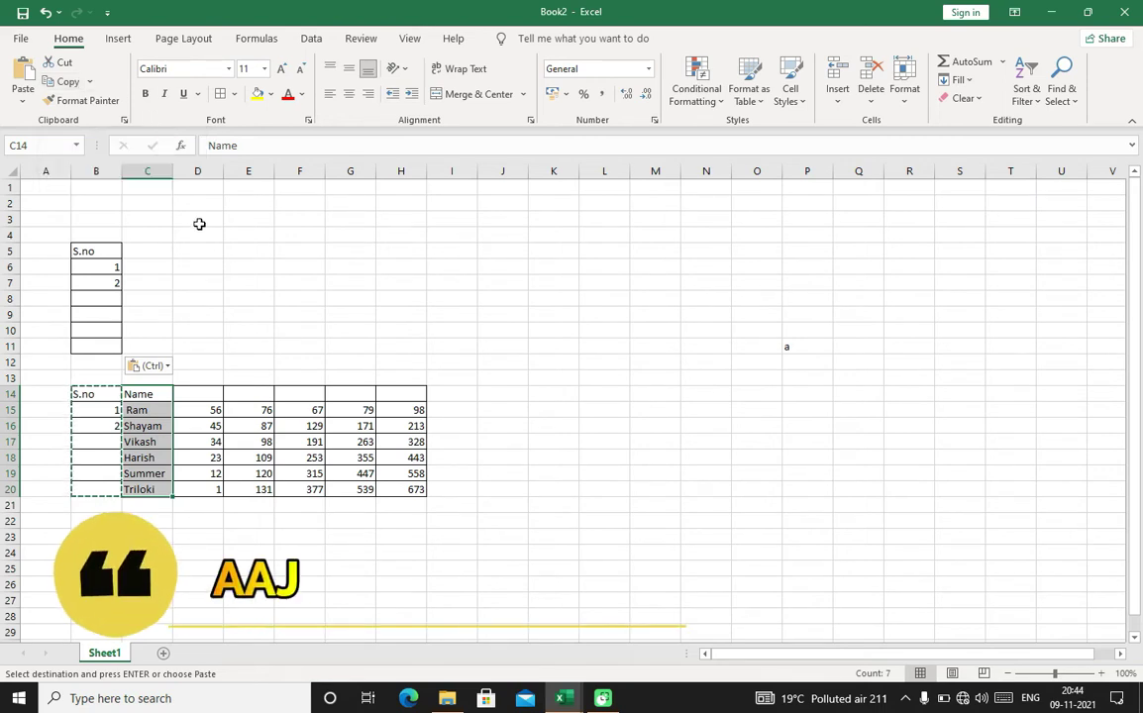
key(ctrl+c)
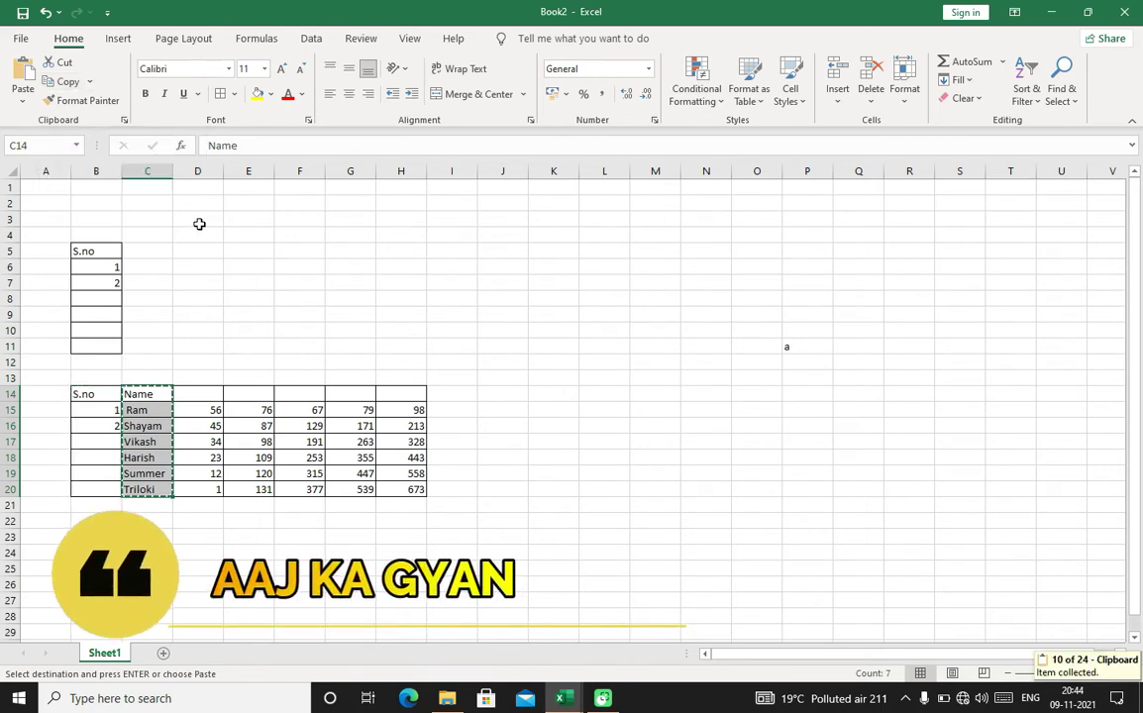
click(145, 250)
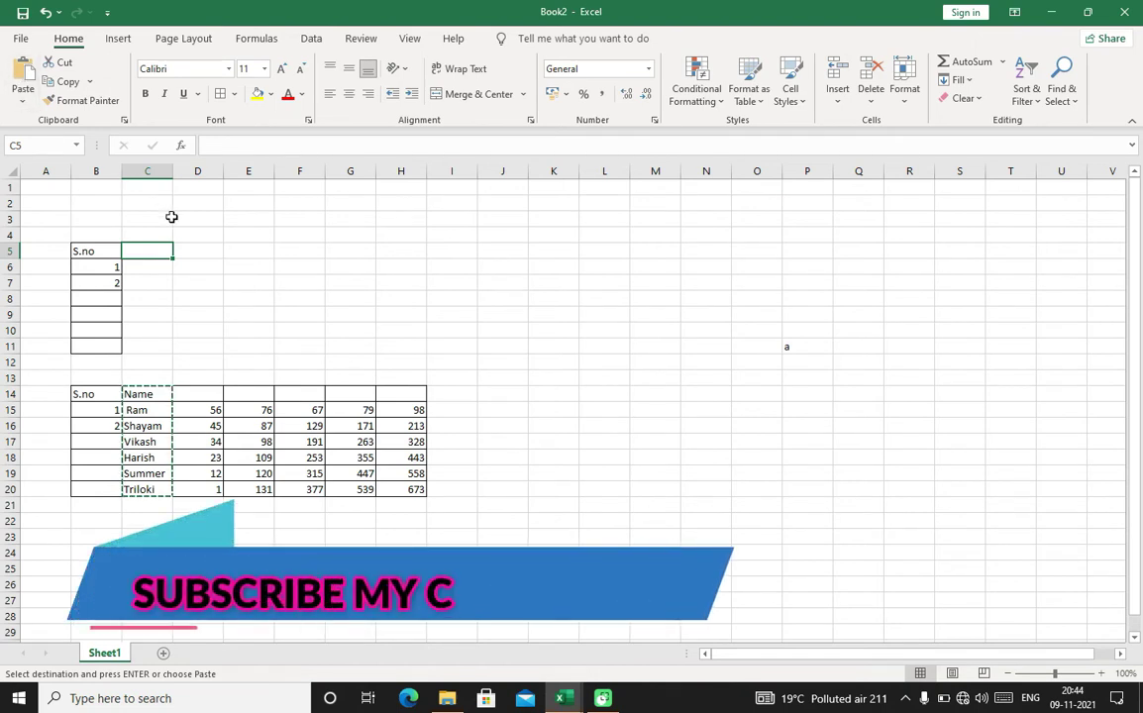
key(ctrl+v)
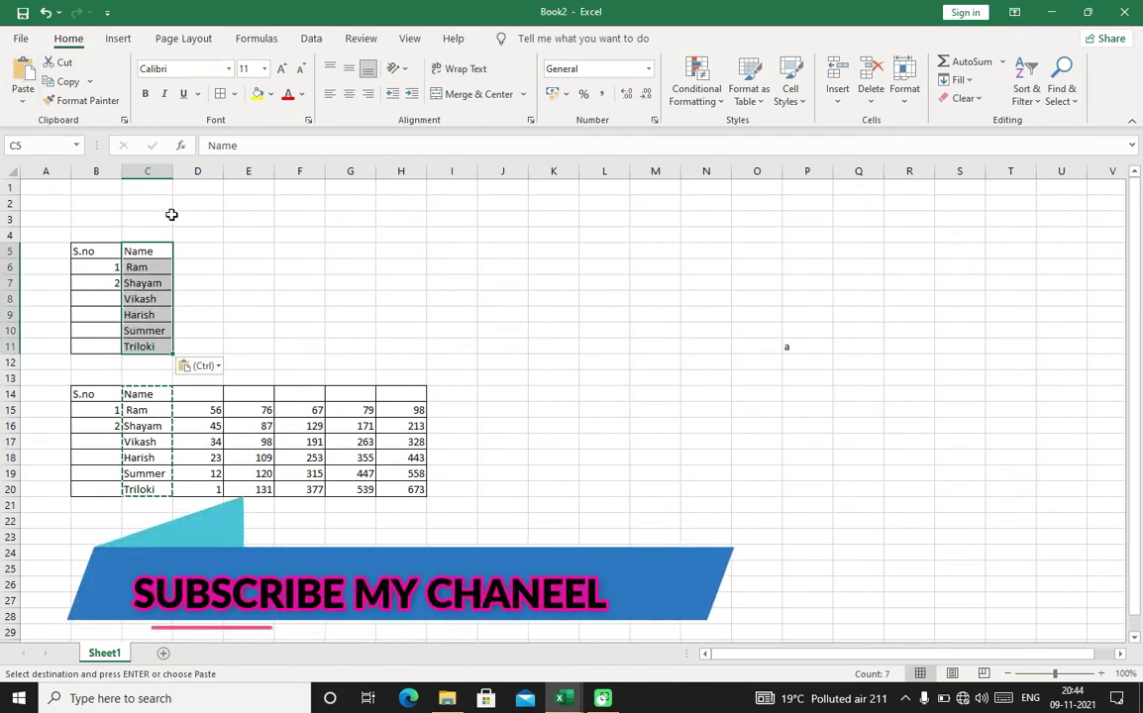
Step: Copy the number columns D14:H20 and paste them at cell D5 to complete the upper table
click(192, 392)
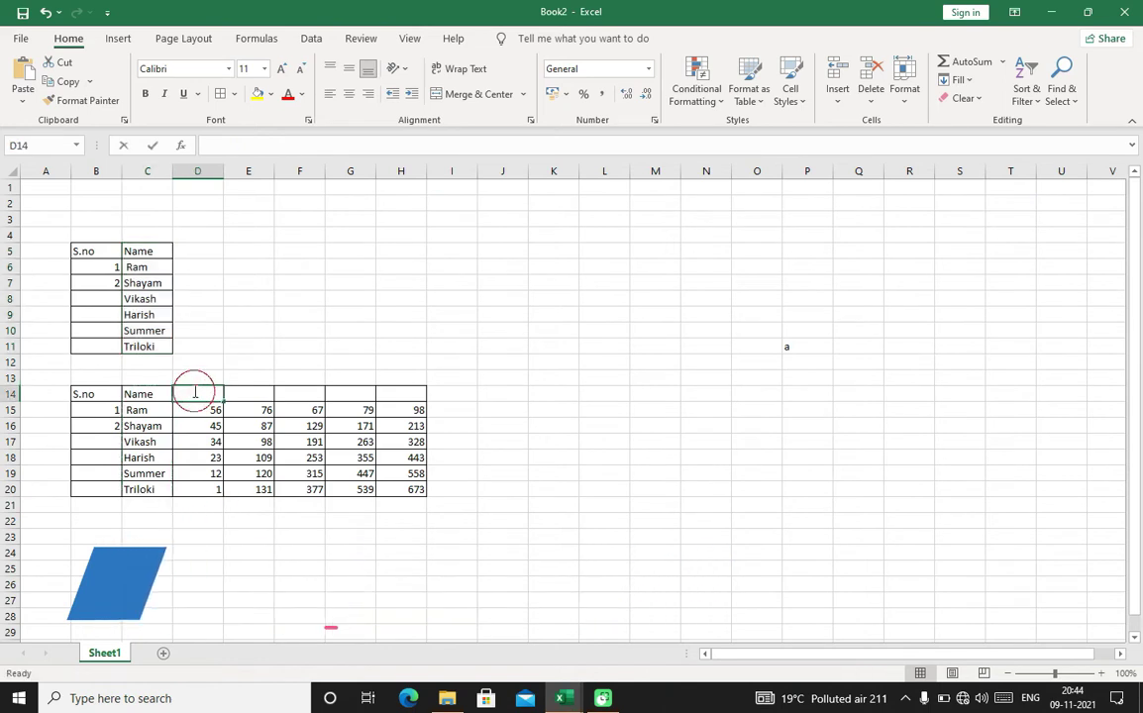
drag(230, 319, 405, 490)
click(191, 393)
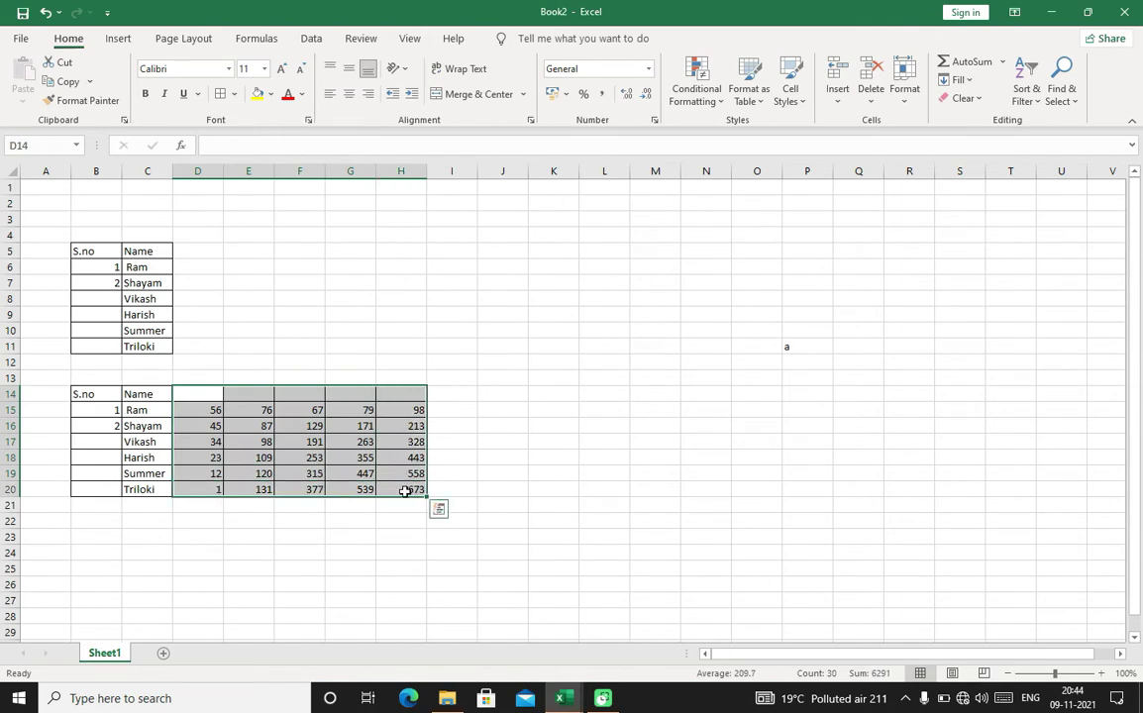
click(64, 81)
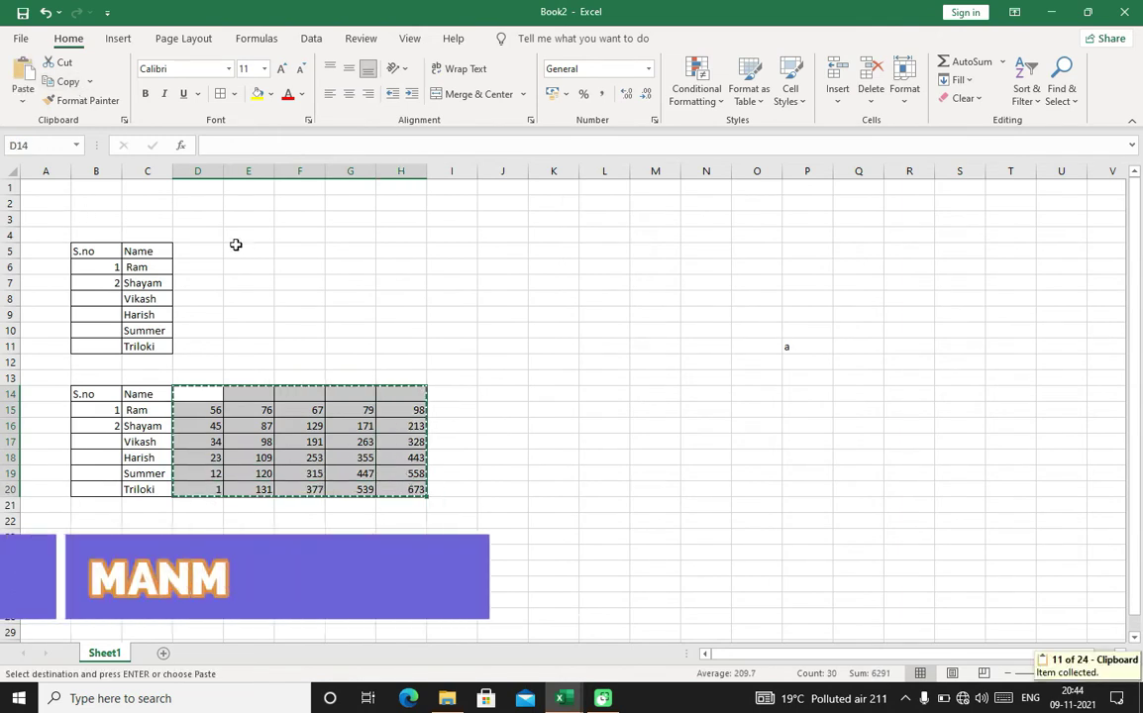
click(203, 249)
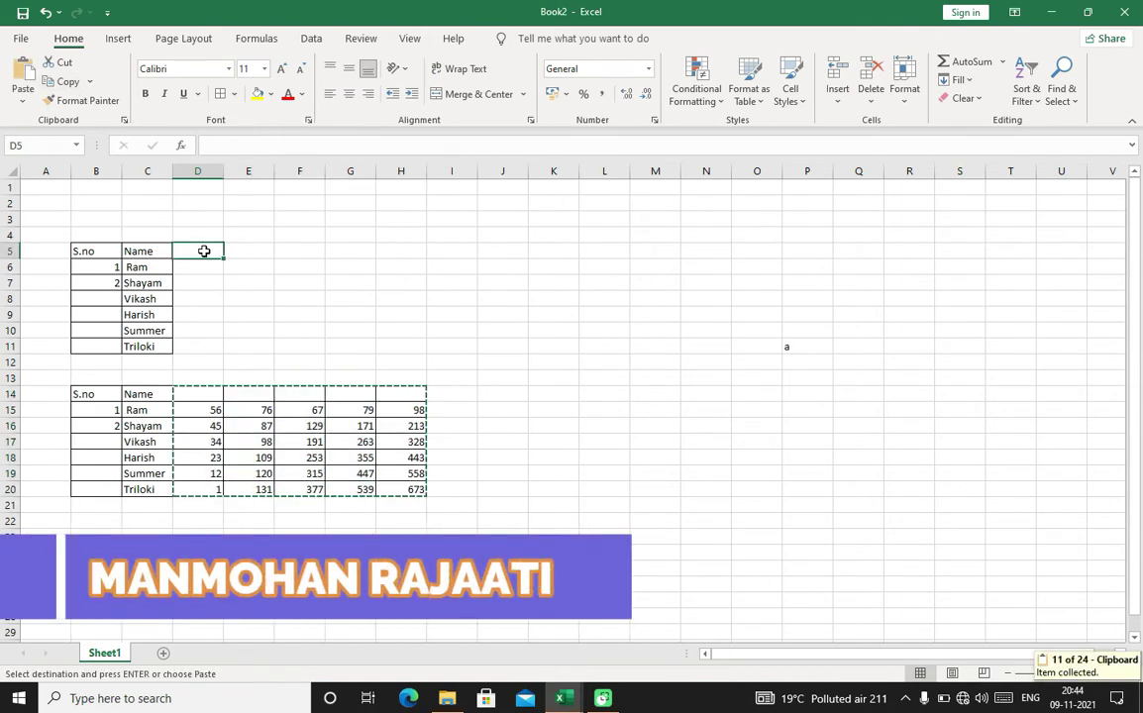
click(22, 68)
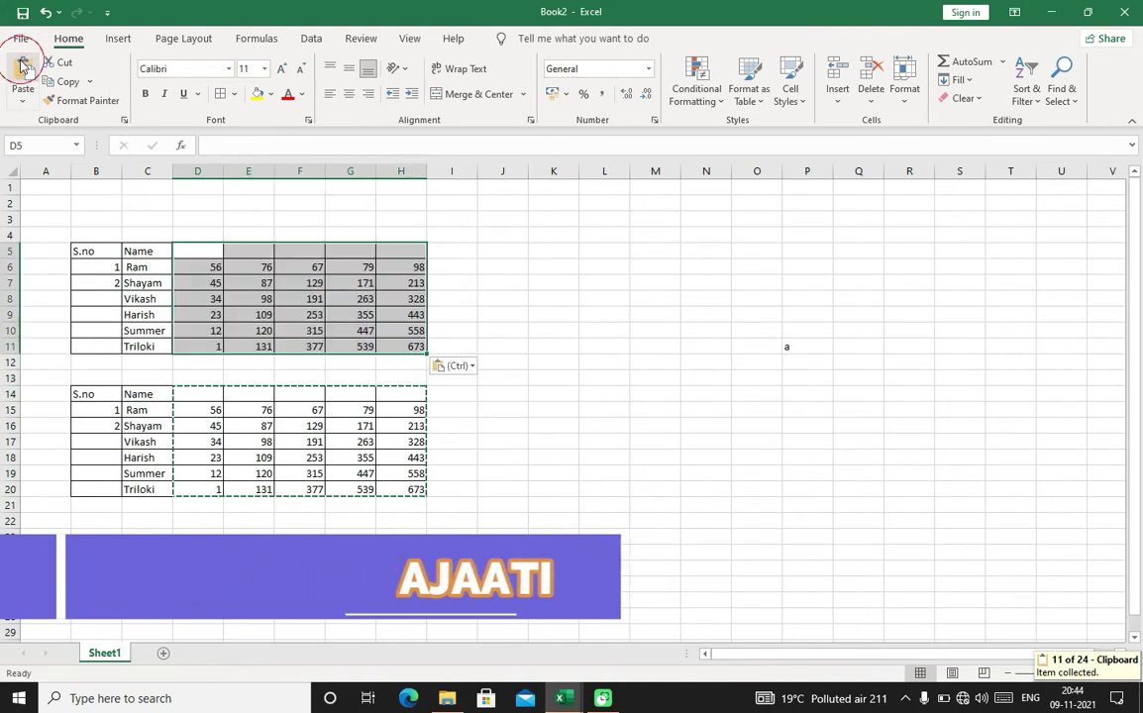
click(531, 301)
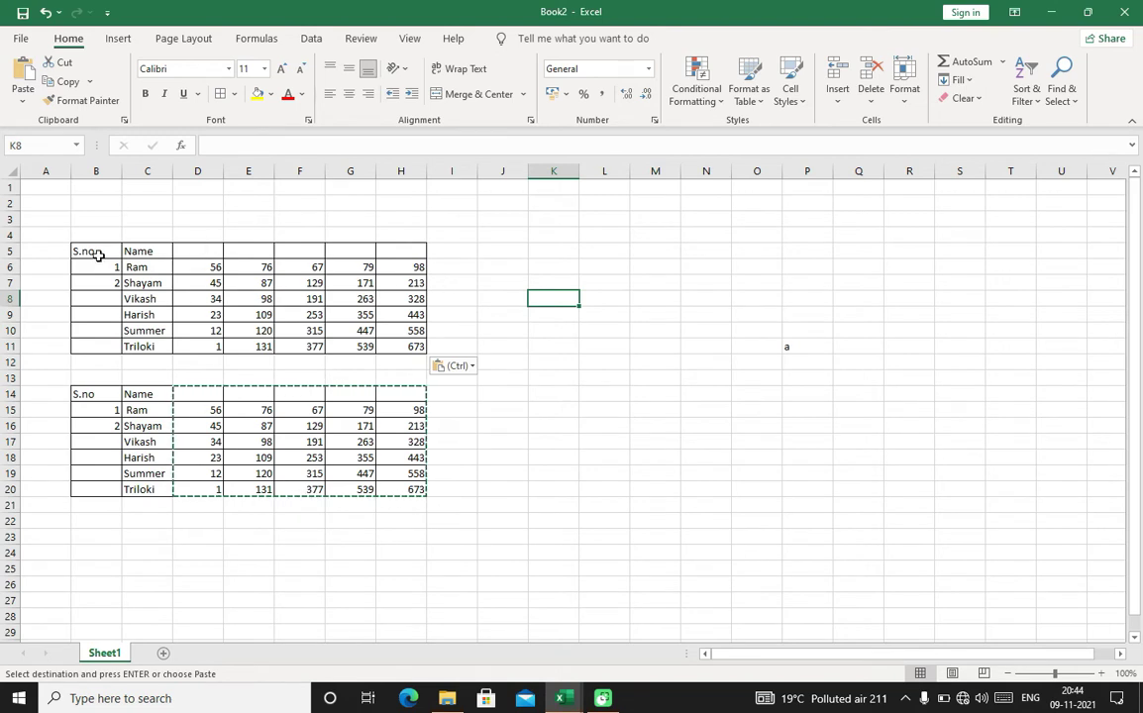
Step: Copy the whole upper table B5:H11 and paste it at cell J5
drag(96, 253, 413, 347)
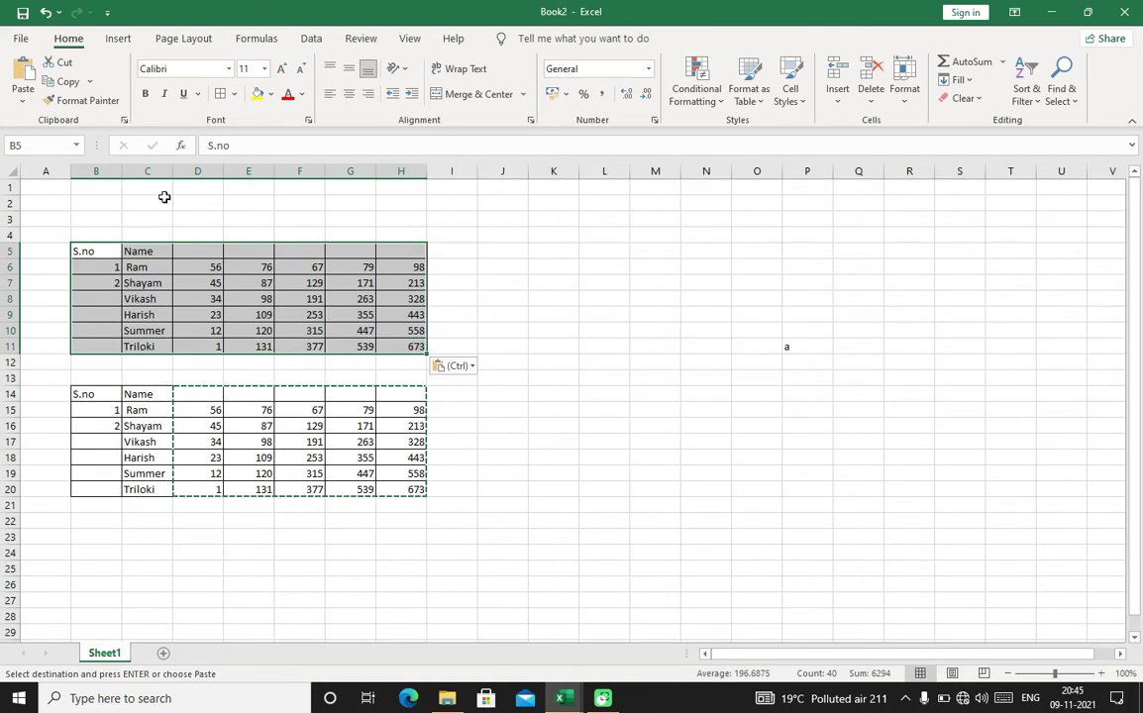
click(76, 86)
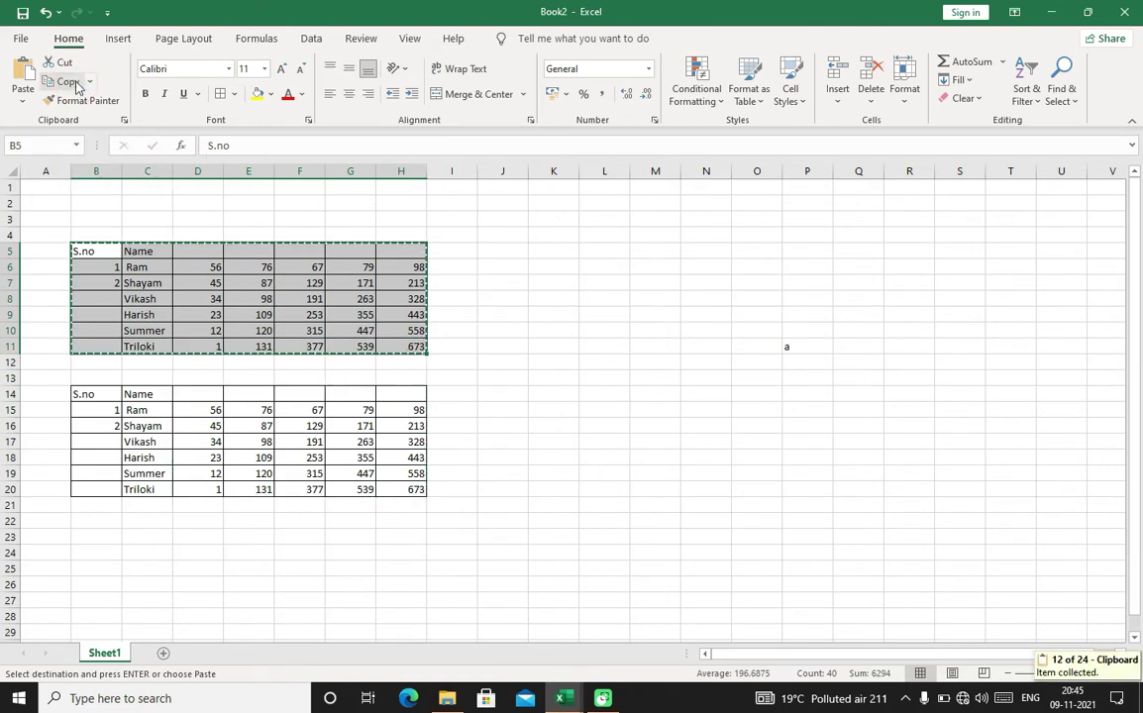
click(505, 249)
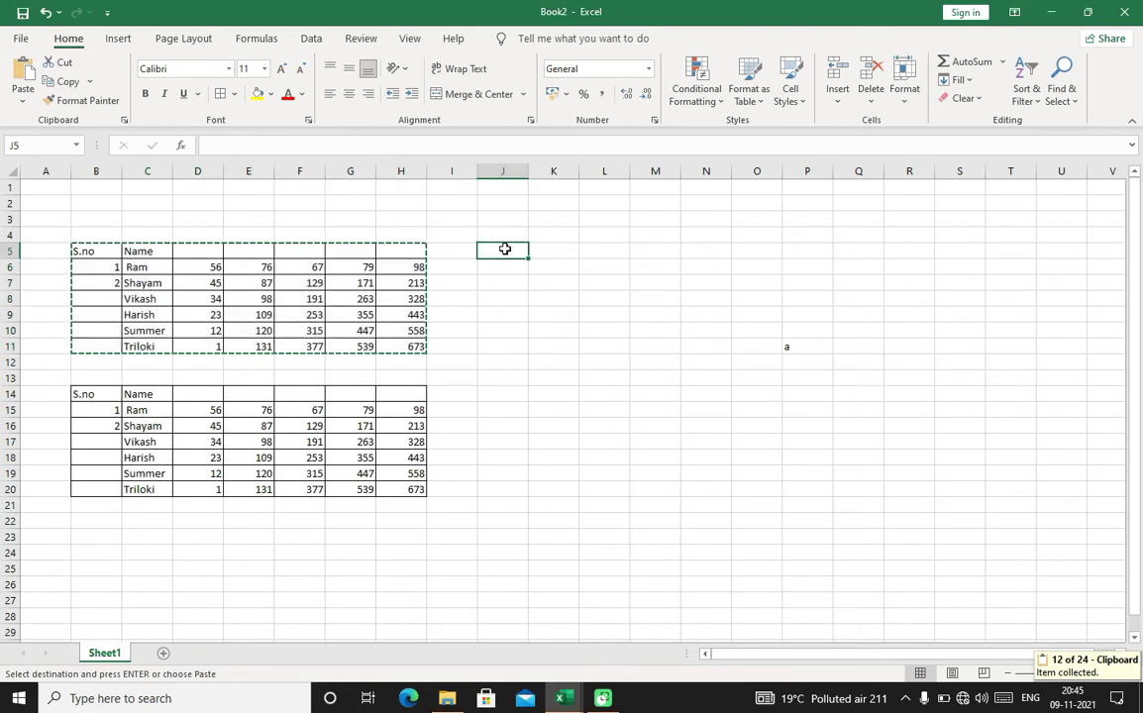
click(25, 70)
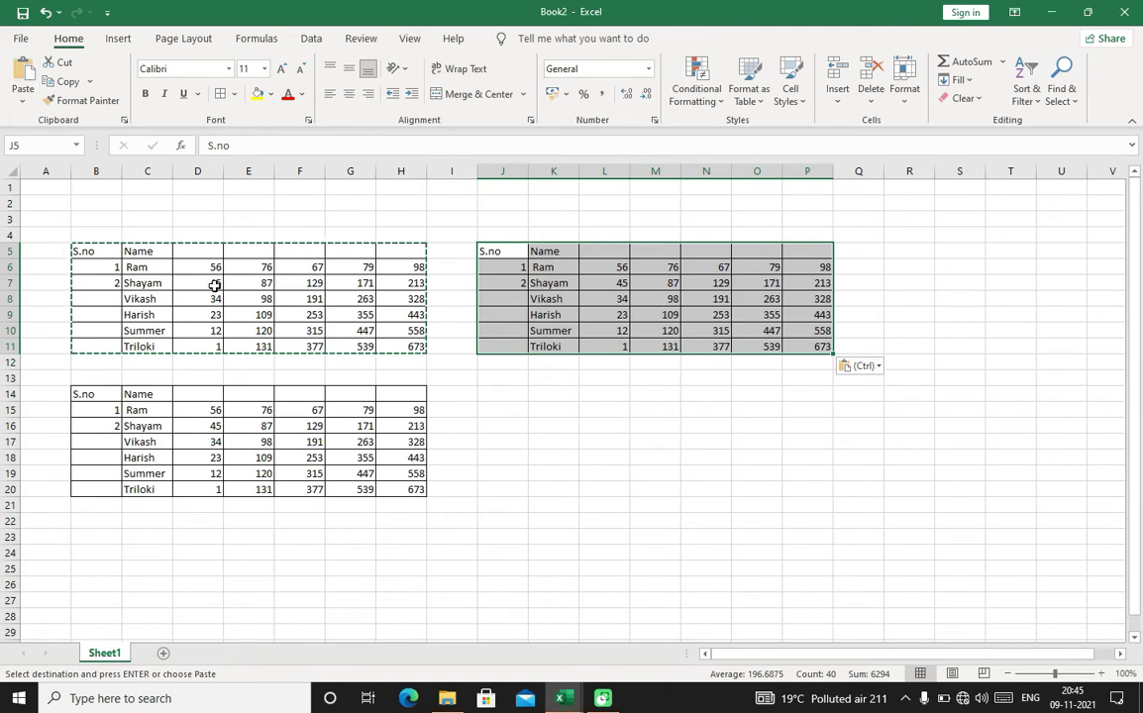
Step: Paste the copied table again at cells J14, B22 and J23, and end copy mode
click(505, 391)
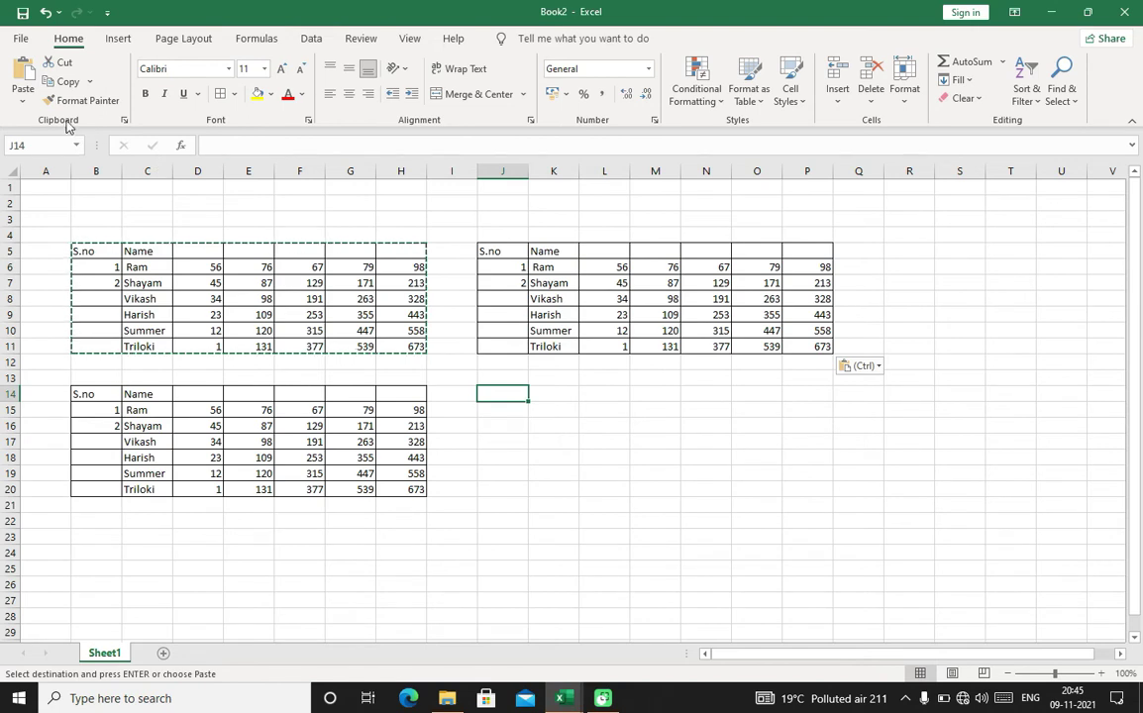
click(21, 61)
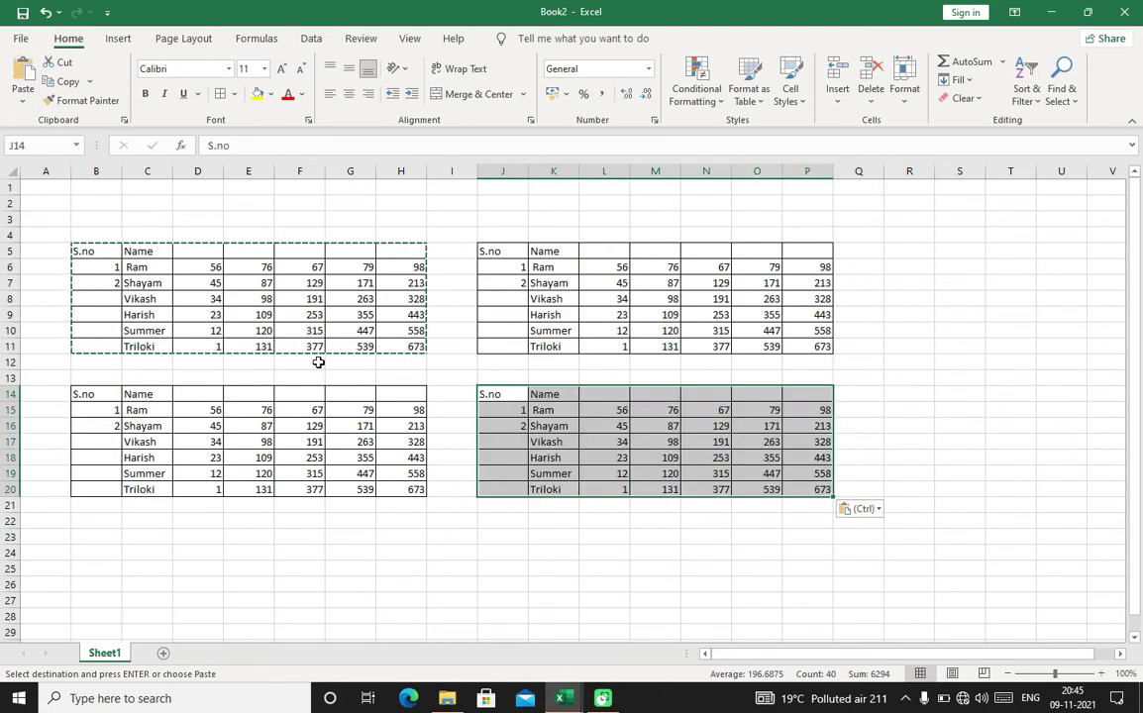
click(87, 520)
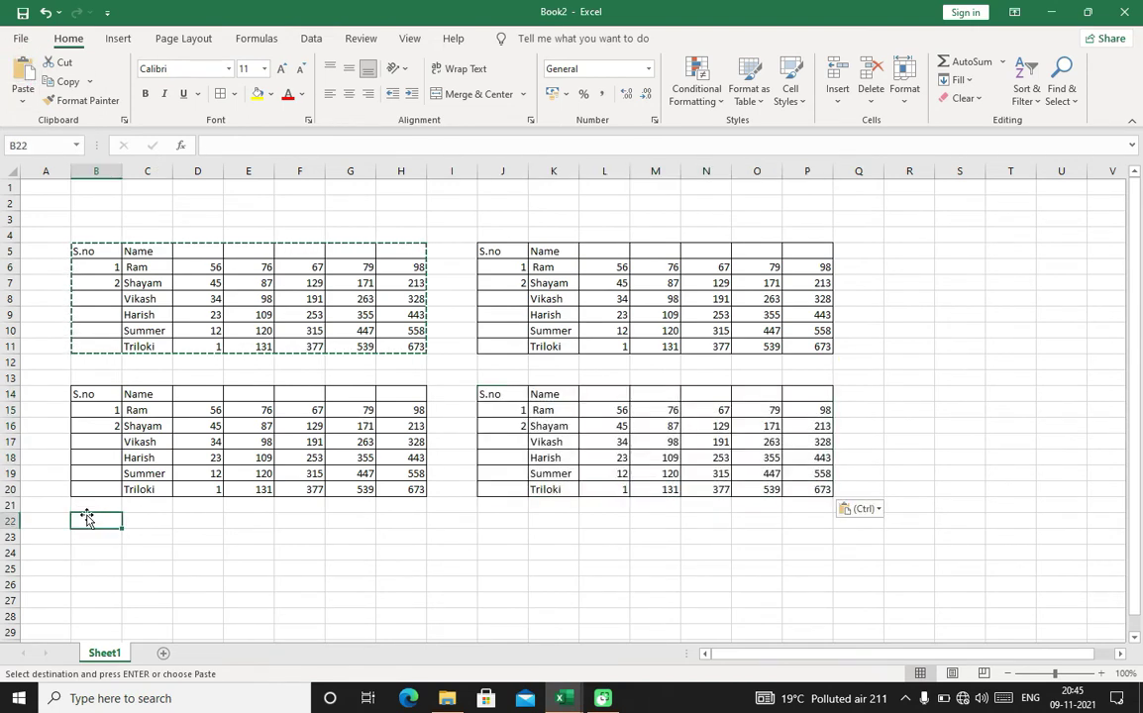
click(21, 67)
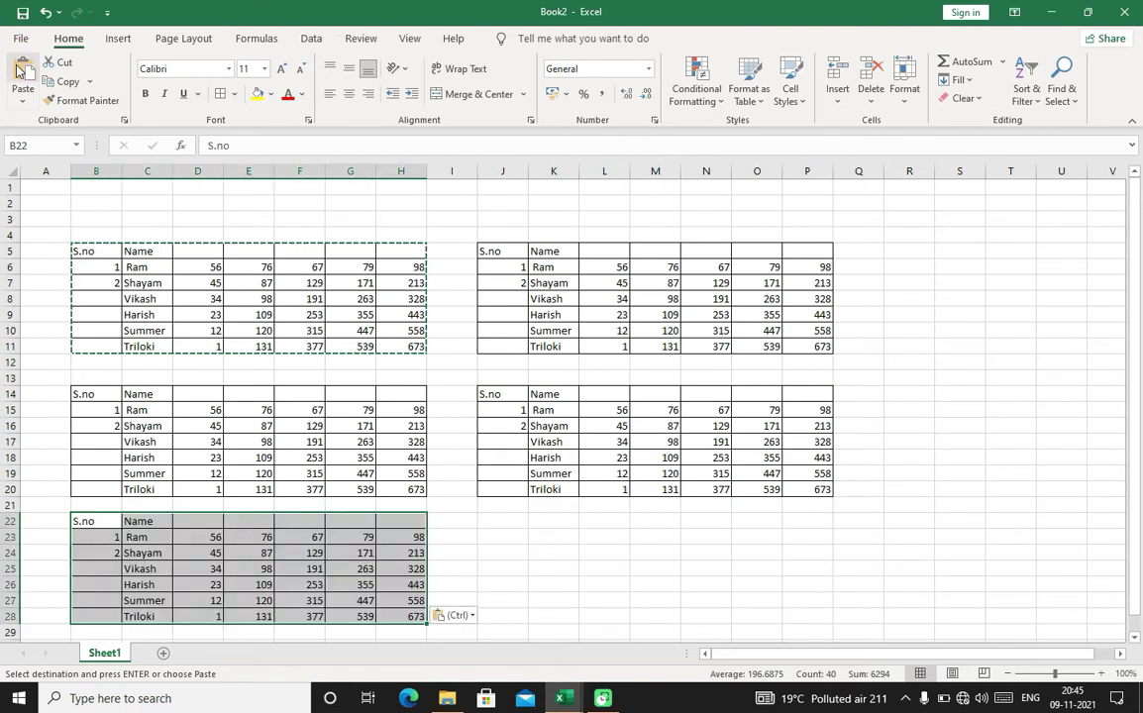
click(510, 537)
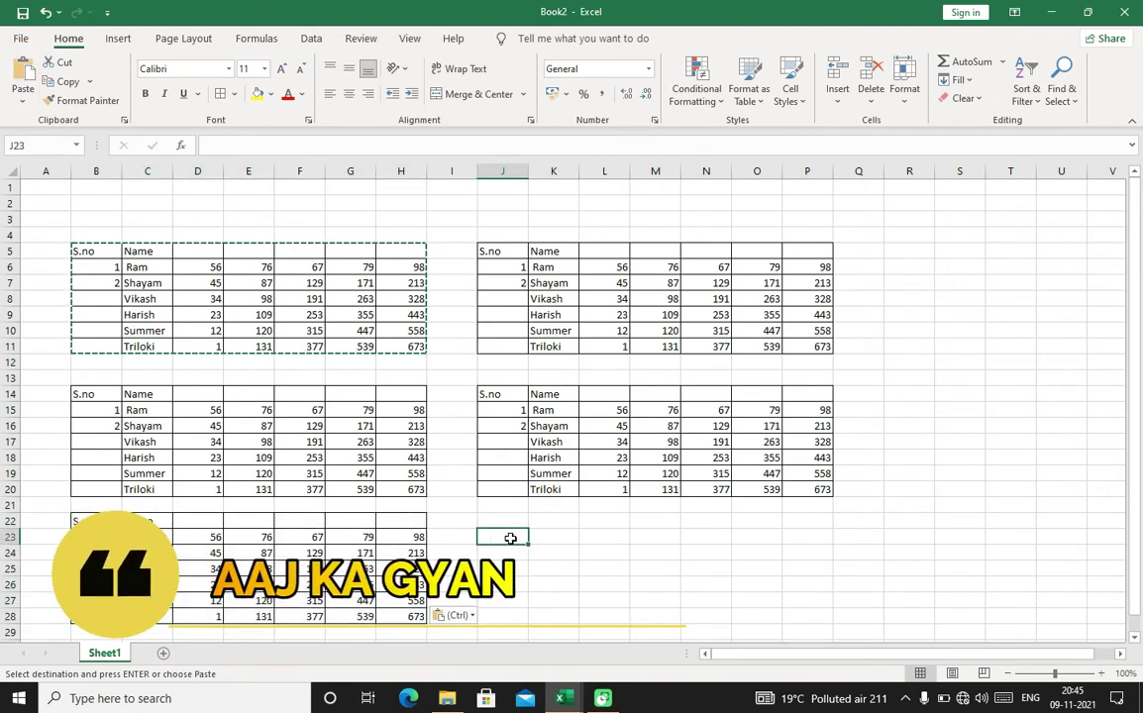
click(21, 68)
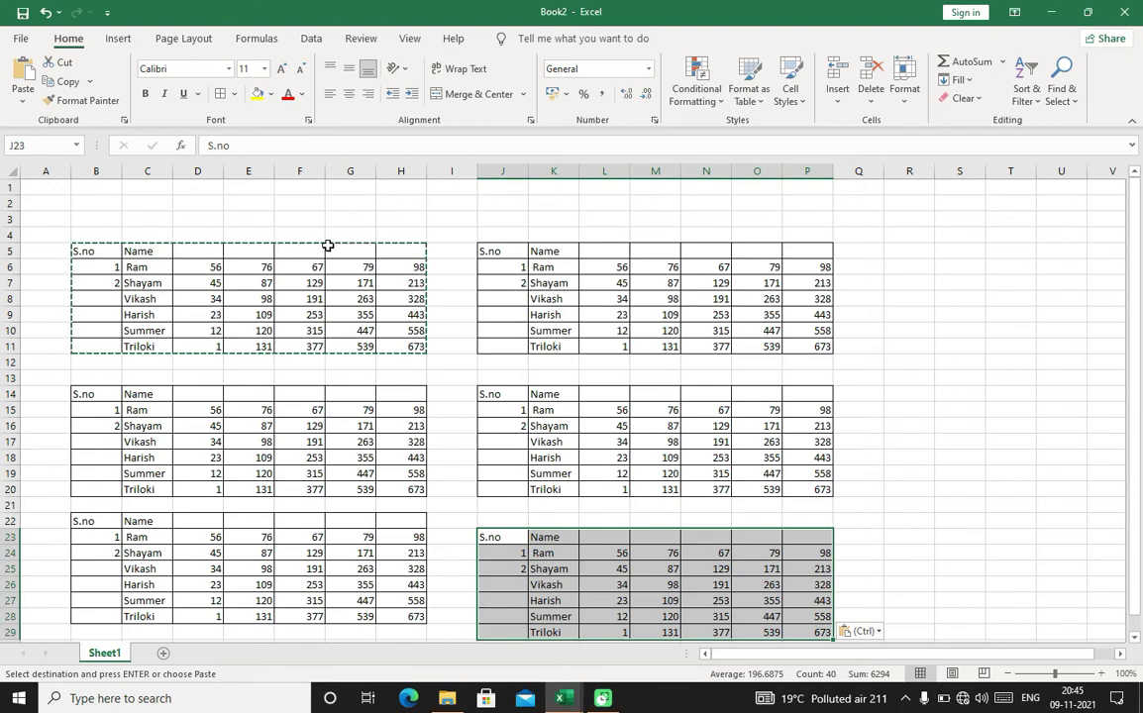
key(Escape)
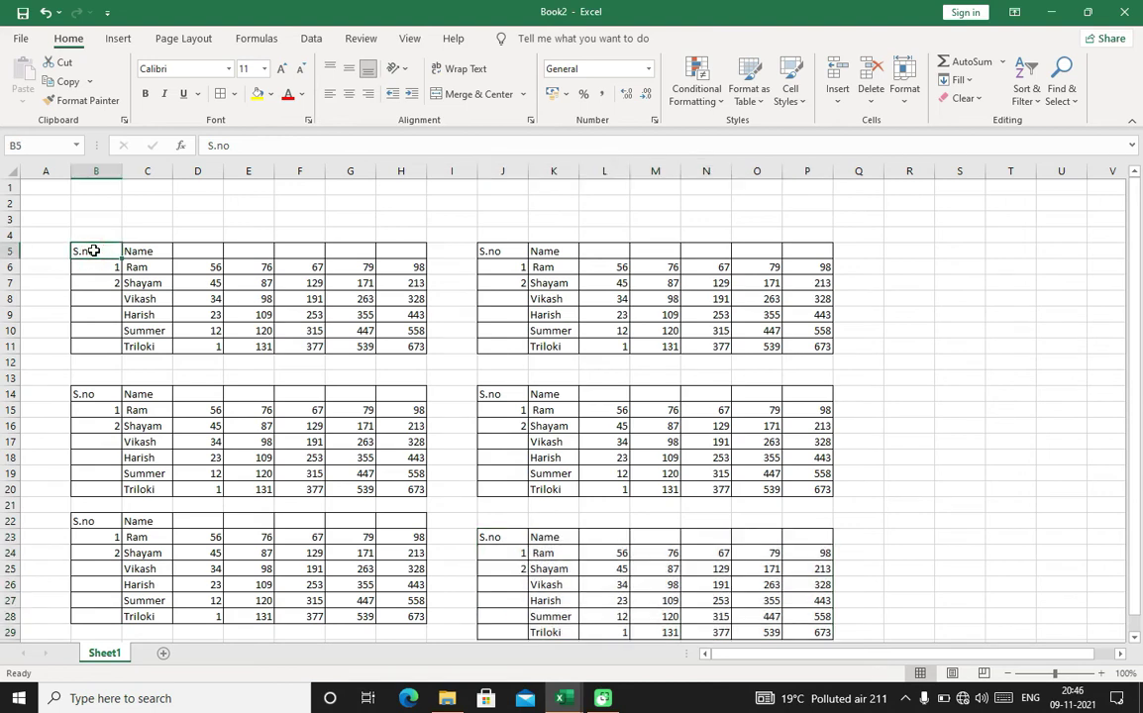
Step: Cut the table B5:H11, paste it at cell Q5, and try to paste it again at F7
drag(92, 250, 416, 339)
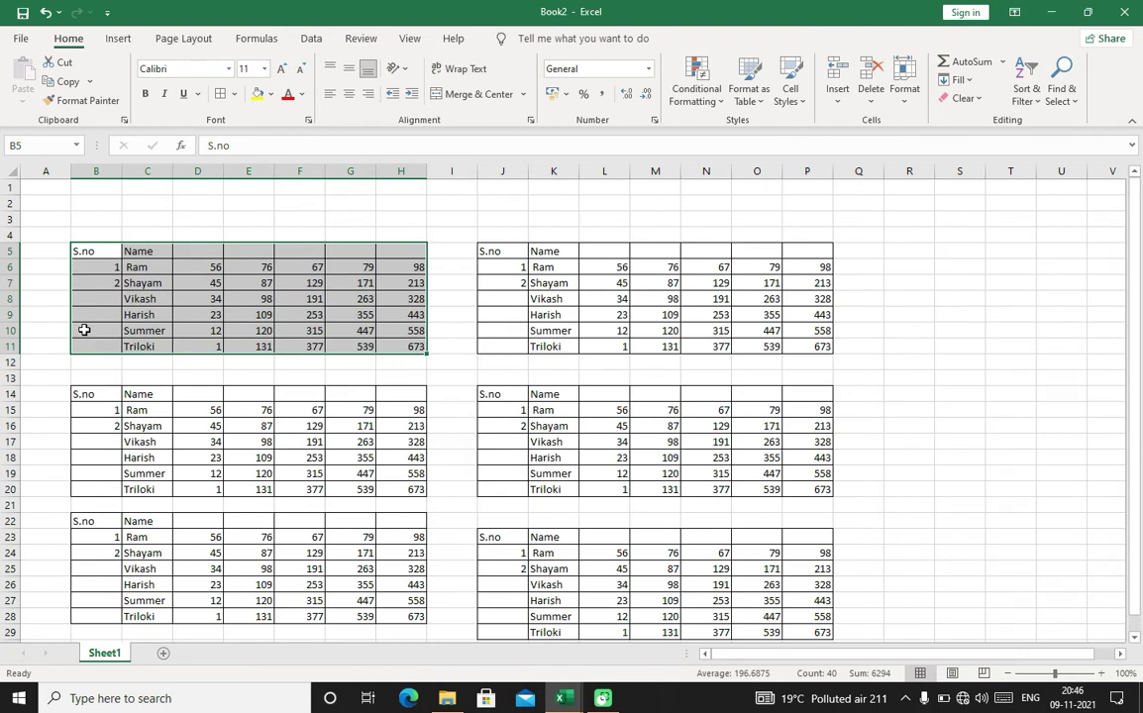
click(70, 65)
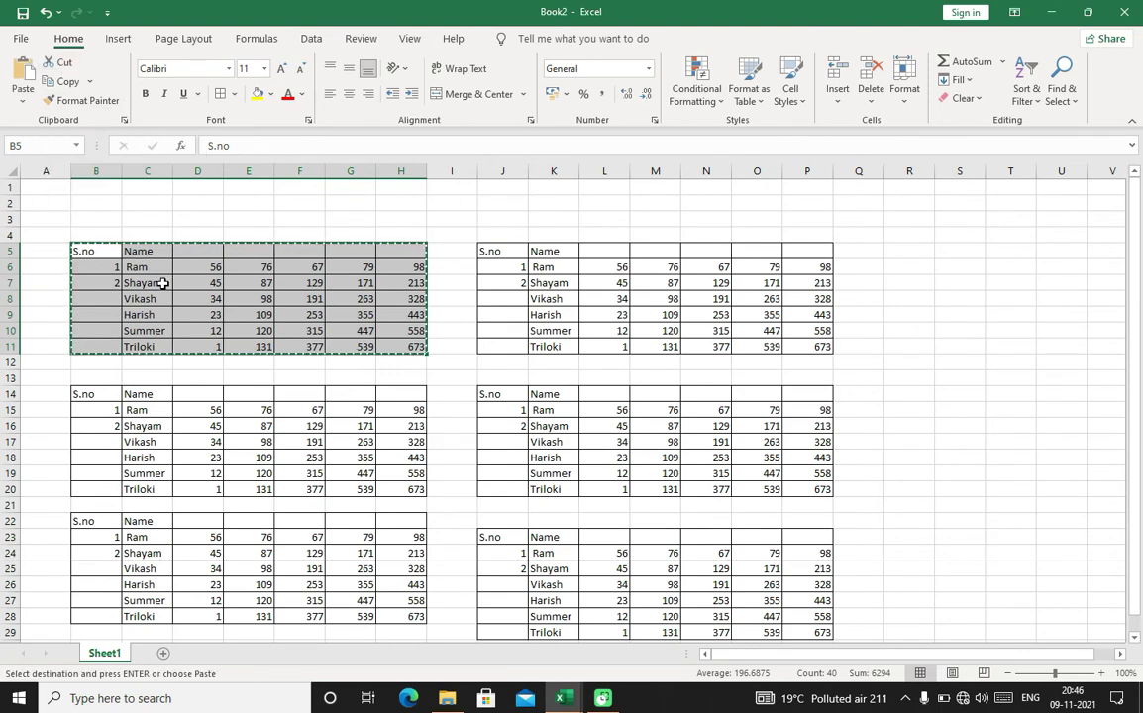
click(901, 256)
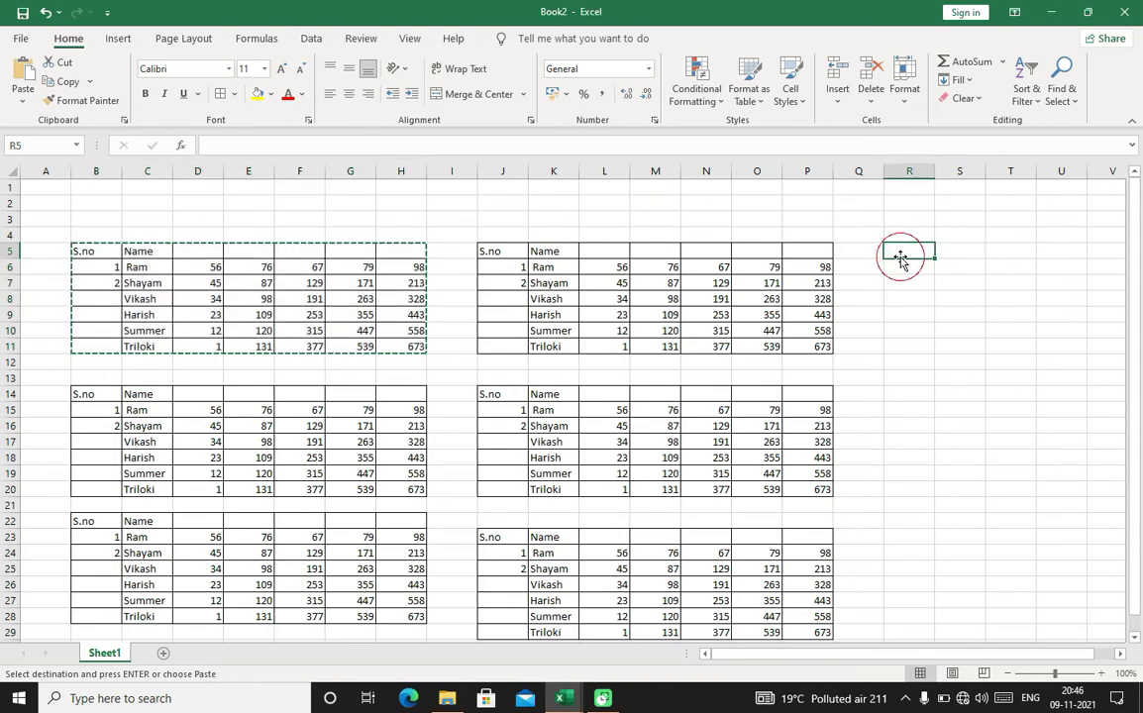
click(868, 249)
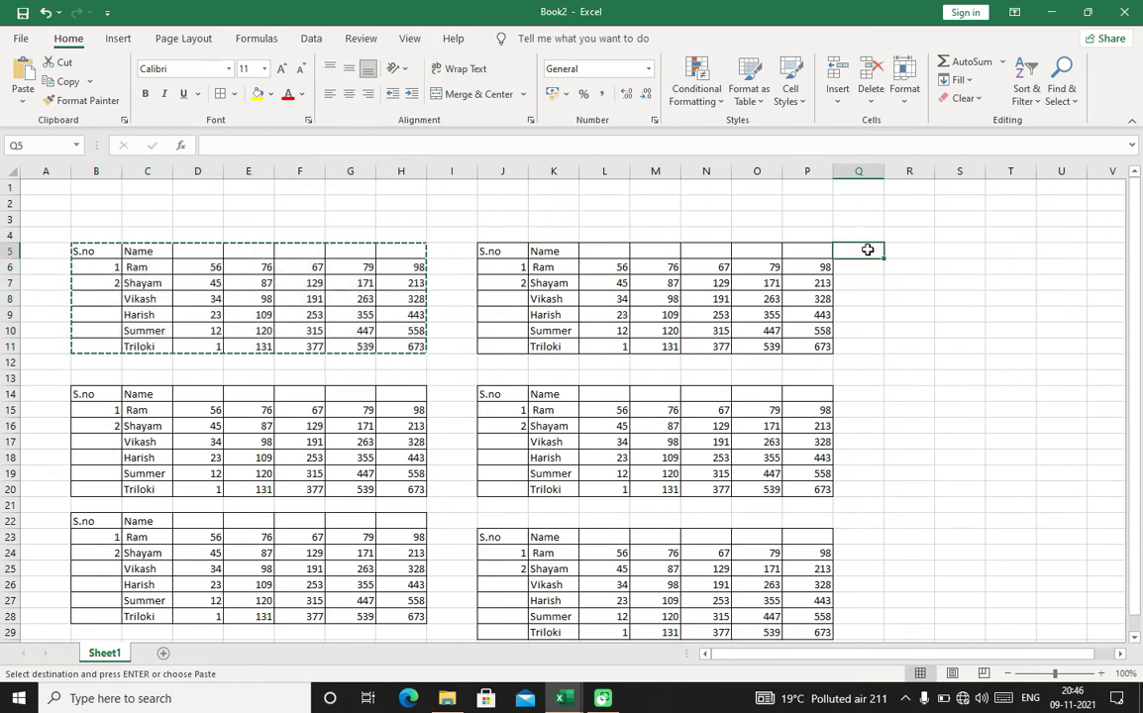
key(ctrl+v)
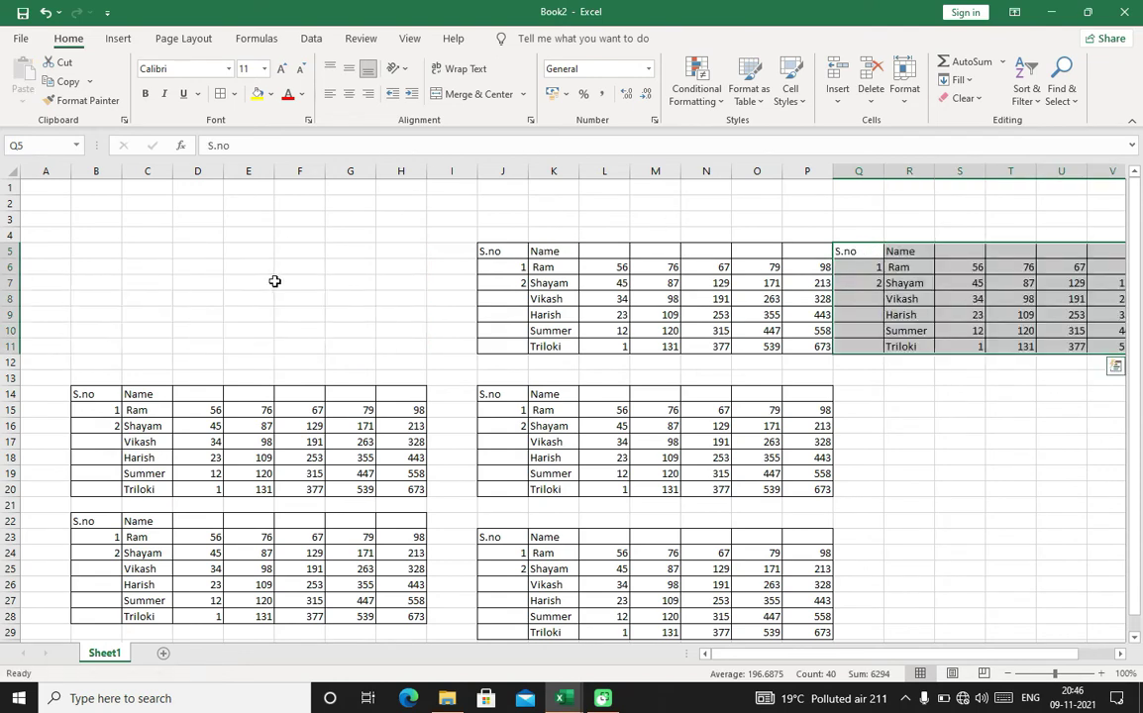
click(292, 286)
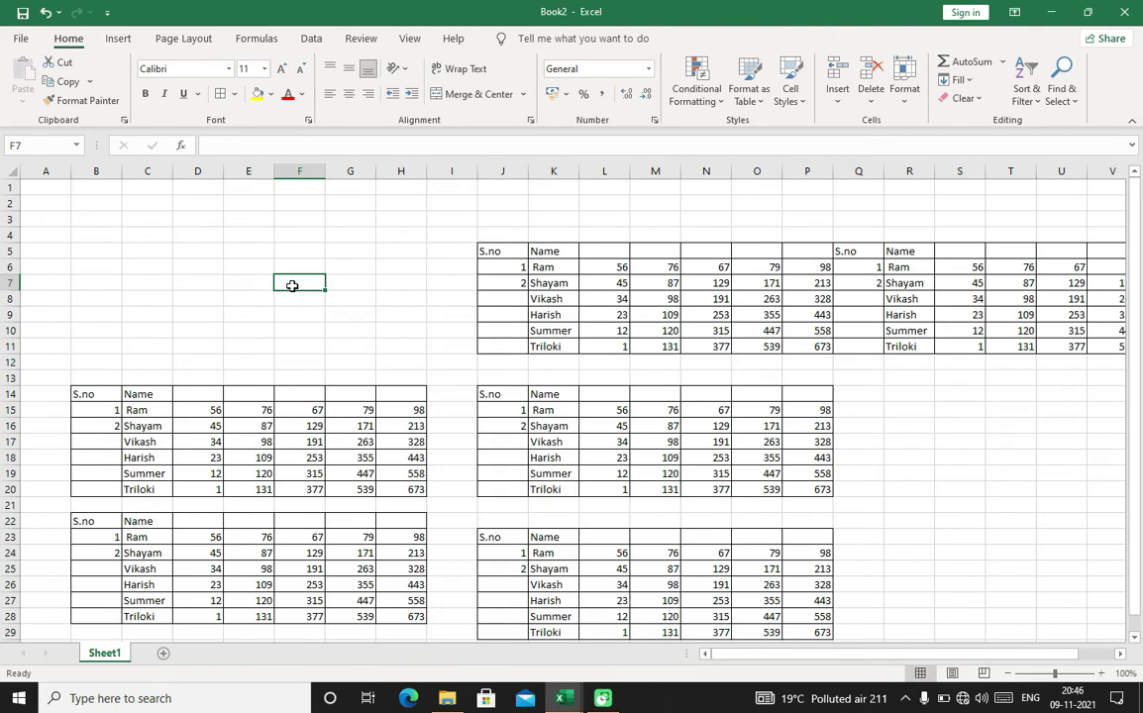
click(27, 69)
Step: Cut the table Q5:W11, paste it at cell B4 and clear the selection
drag(497, 254, 795, 343)
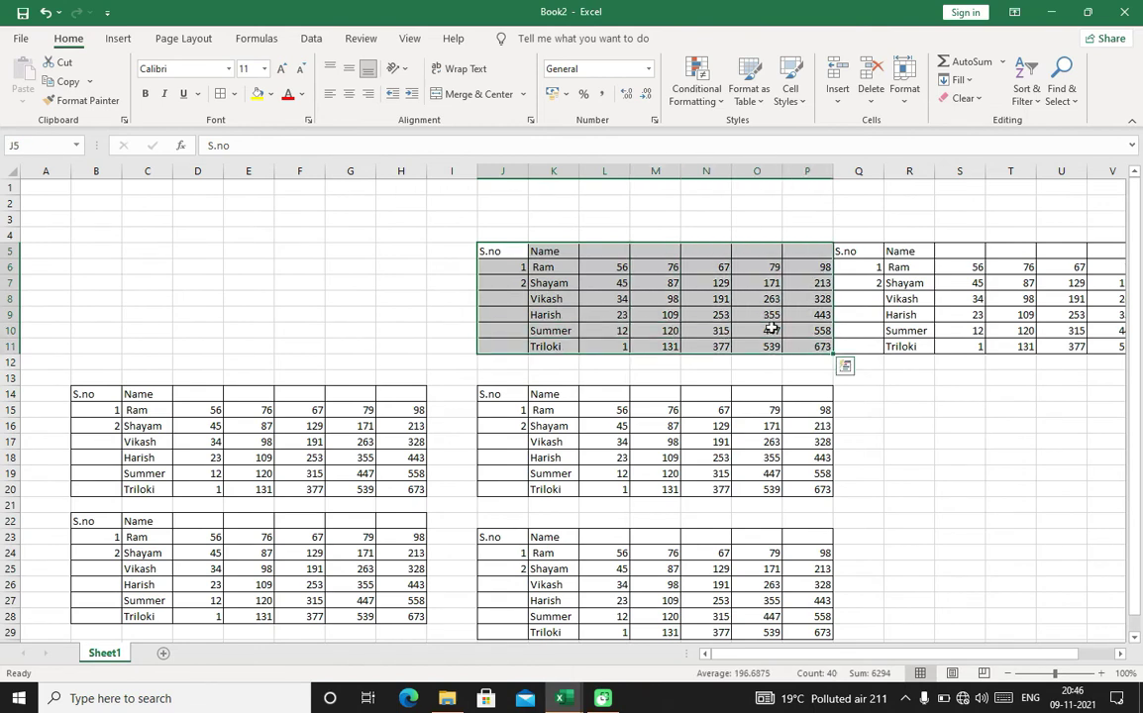
drag(872, 252, 1026, 347)
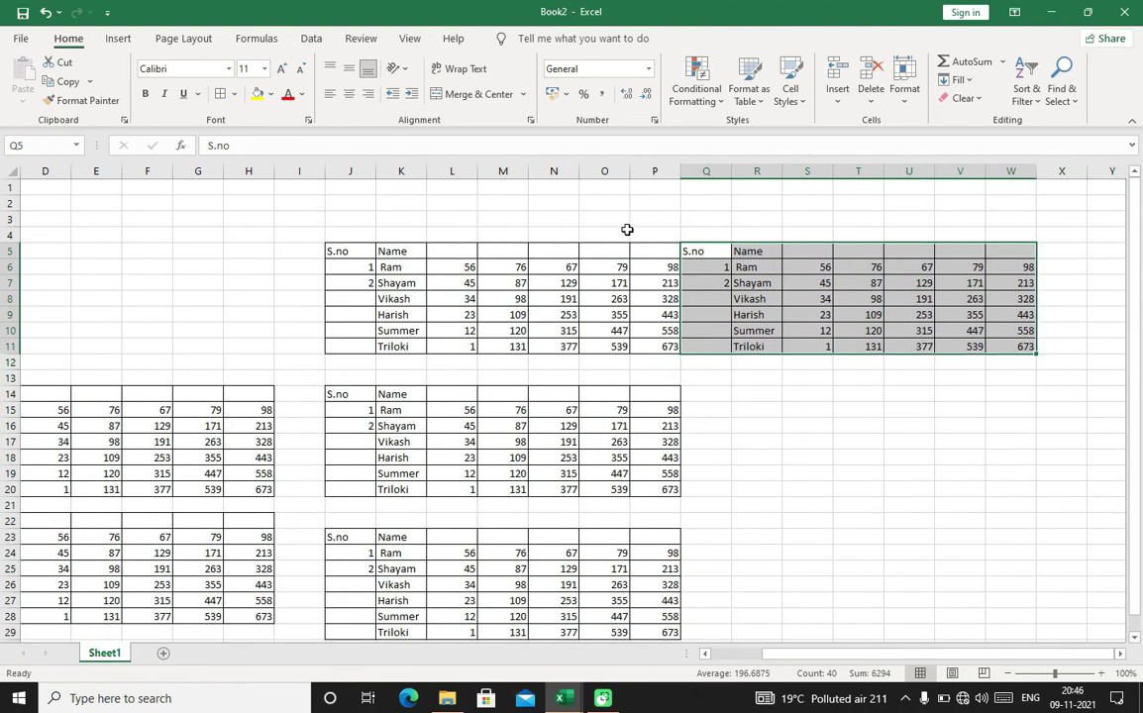
click(63, 82)
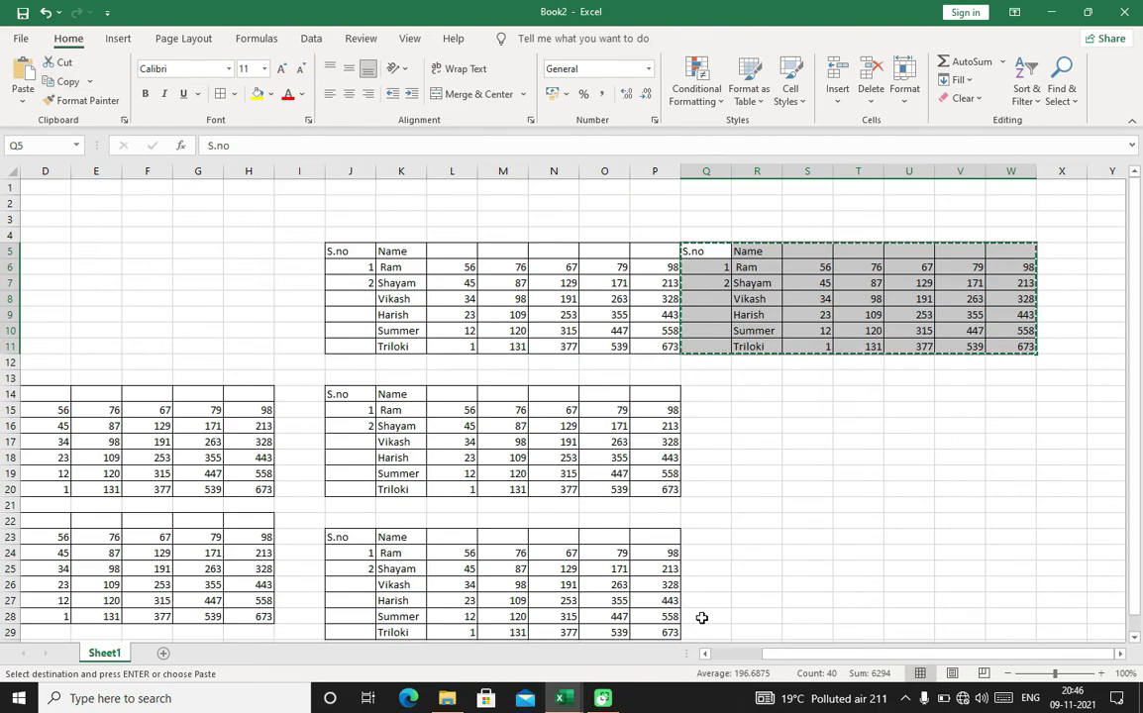
click(704, 655)
click(704, 654)
click(704, 655)
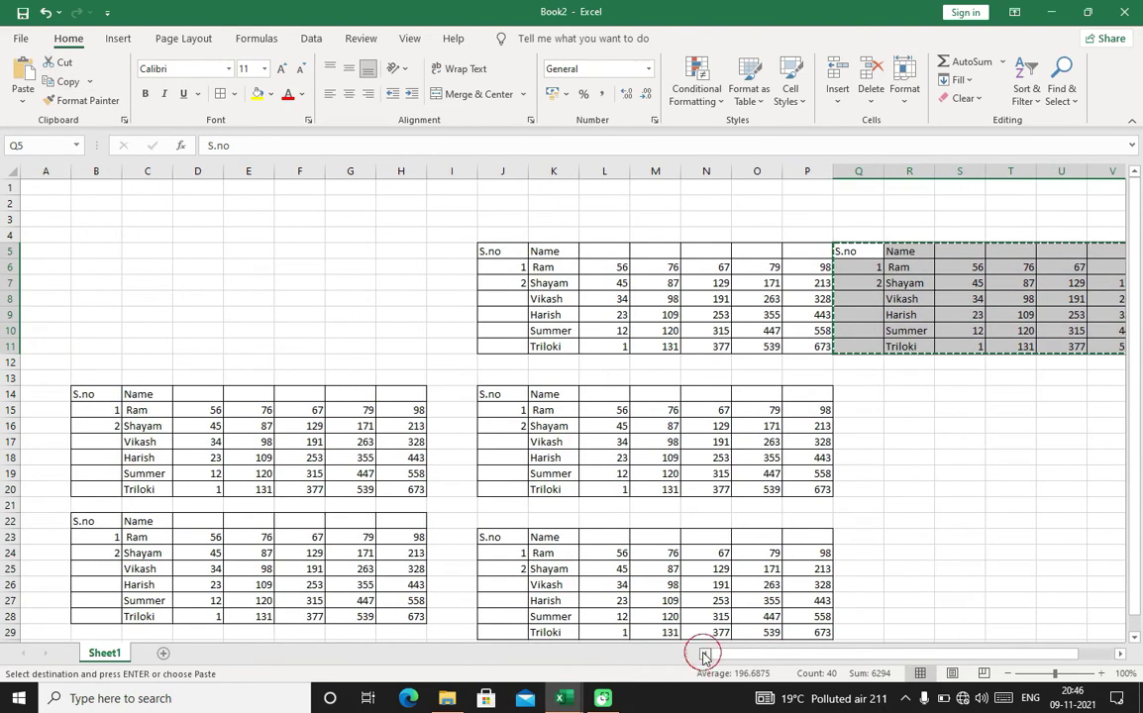
click(82, 234)
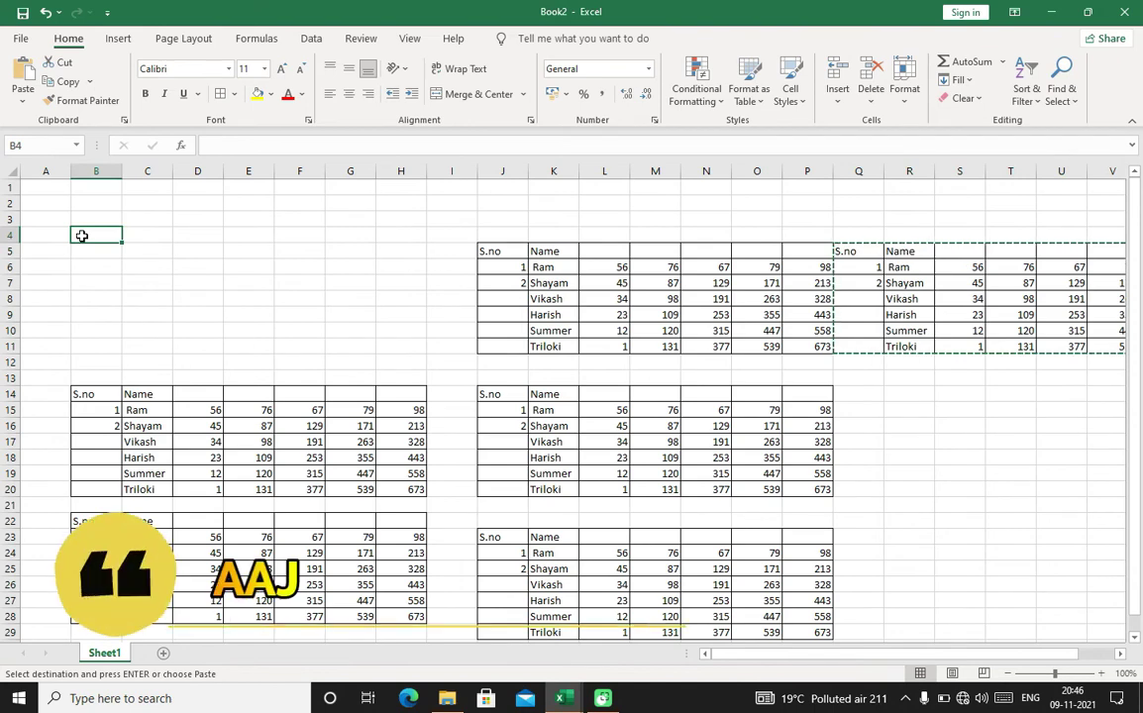
key(ctrl+v)
click(136, 295)
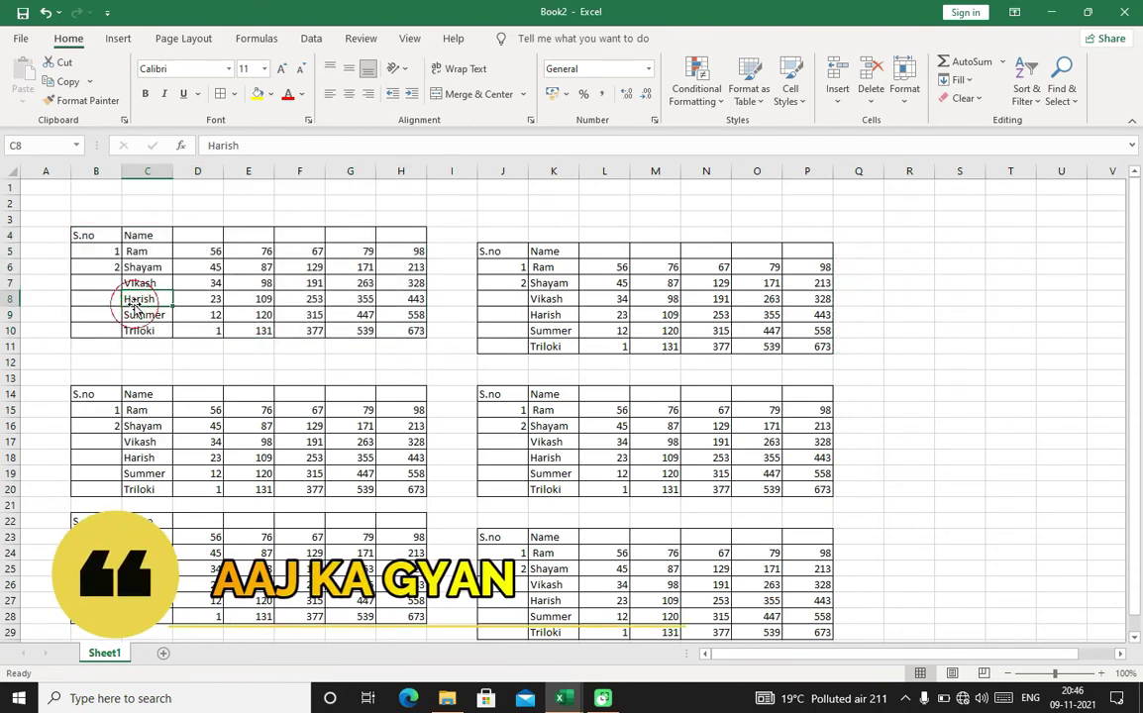
click(187, 205)
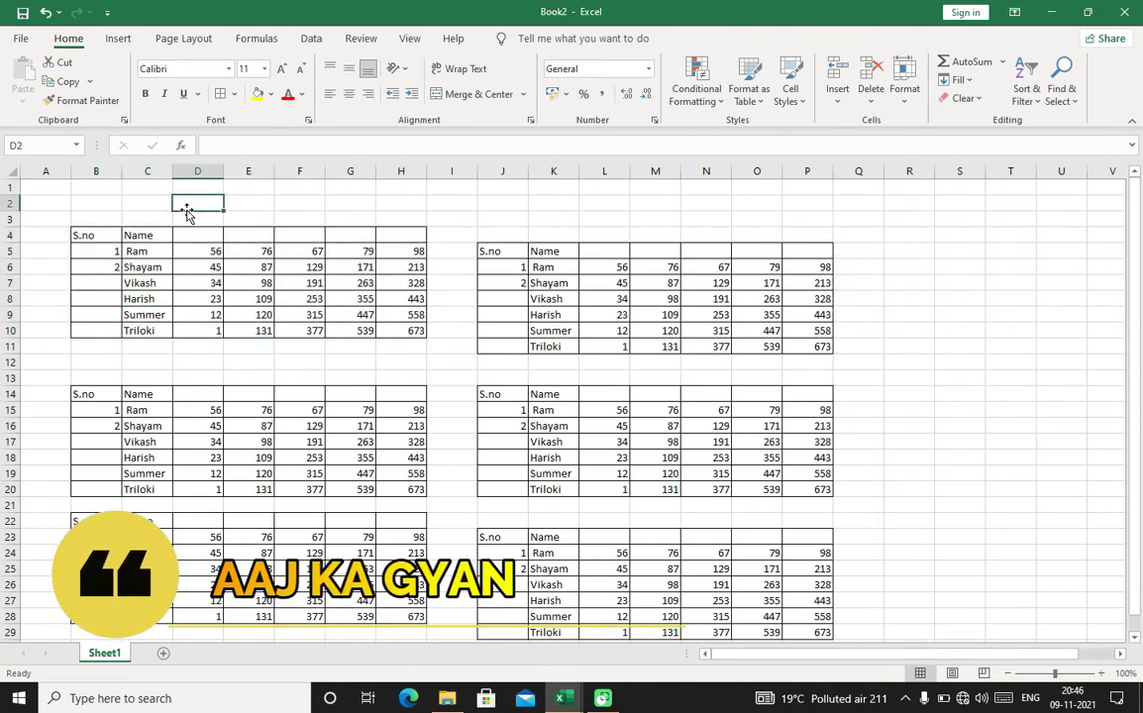
click(246, 217)
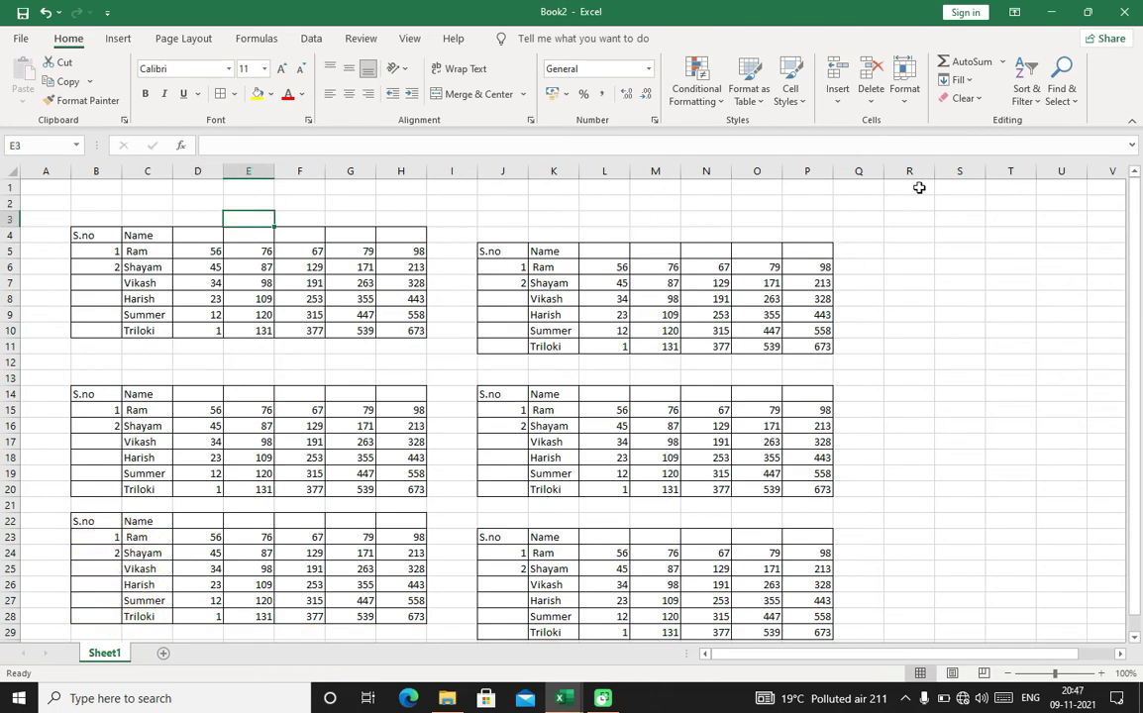
Step: Switch from Excel to the desktop, copy the raj Word document and paste the copy beside the original
click(1052, 14)
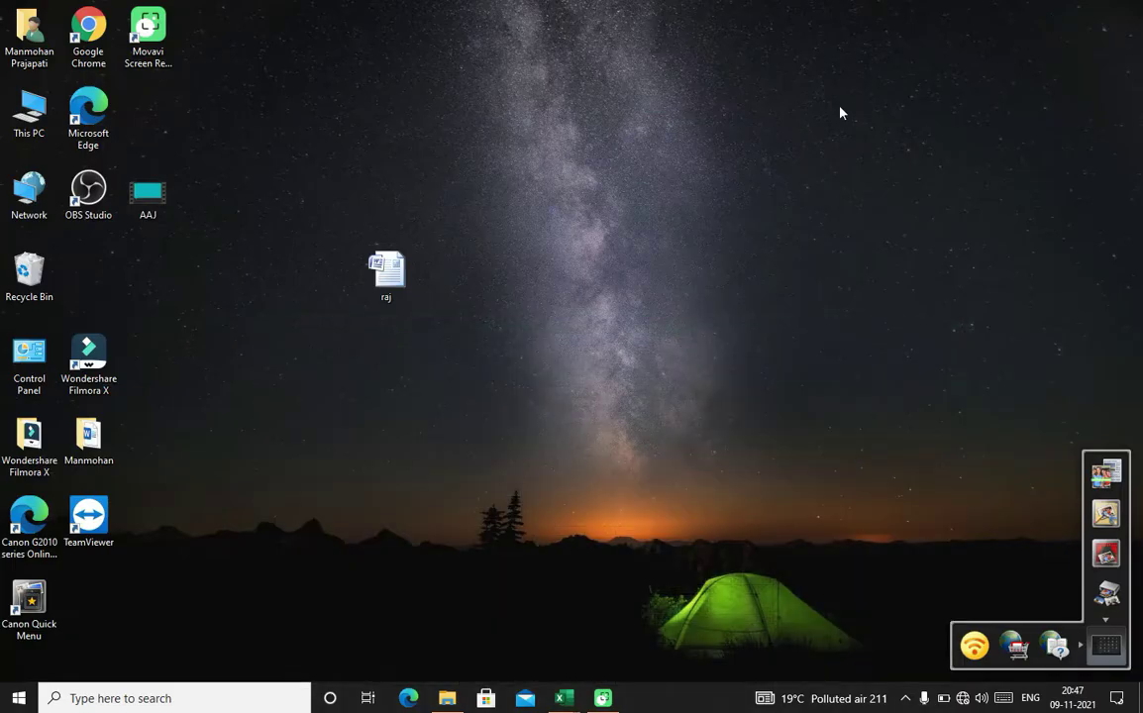
click(399, 273)
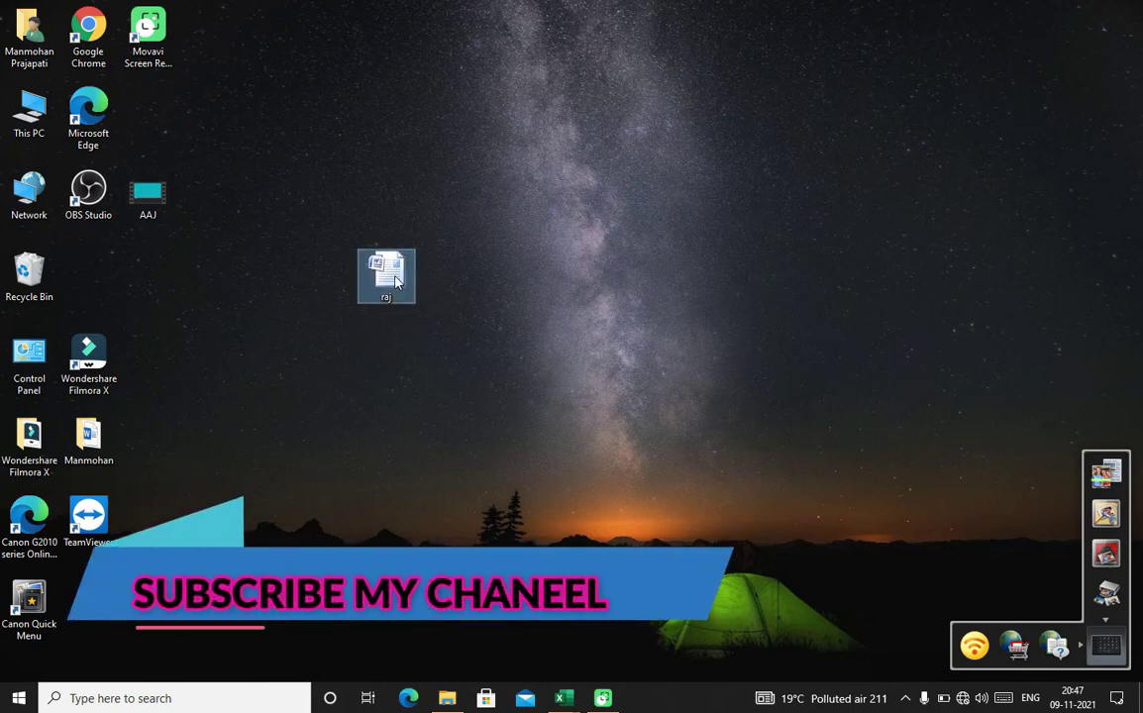
mouse_move(396, 284)
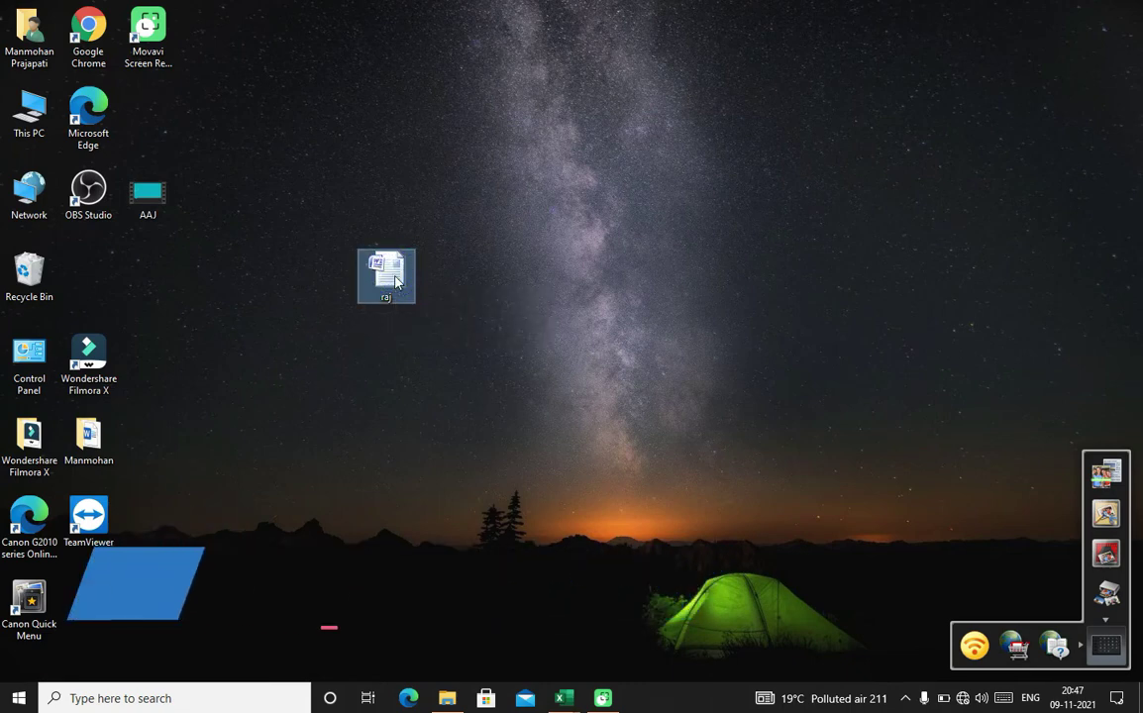
right_click(396, 282)
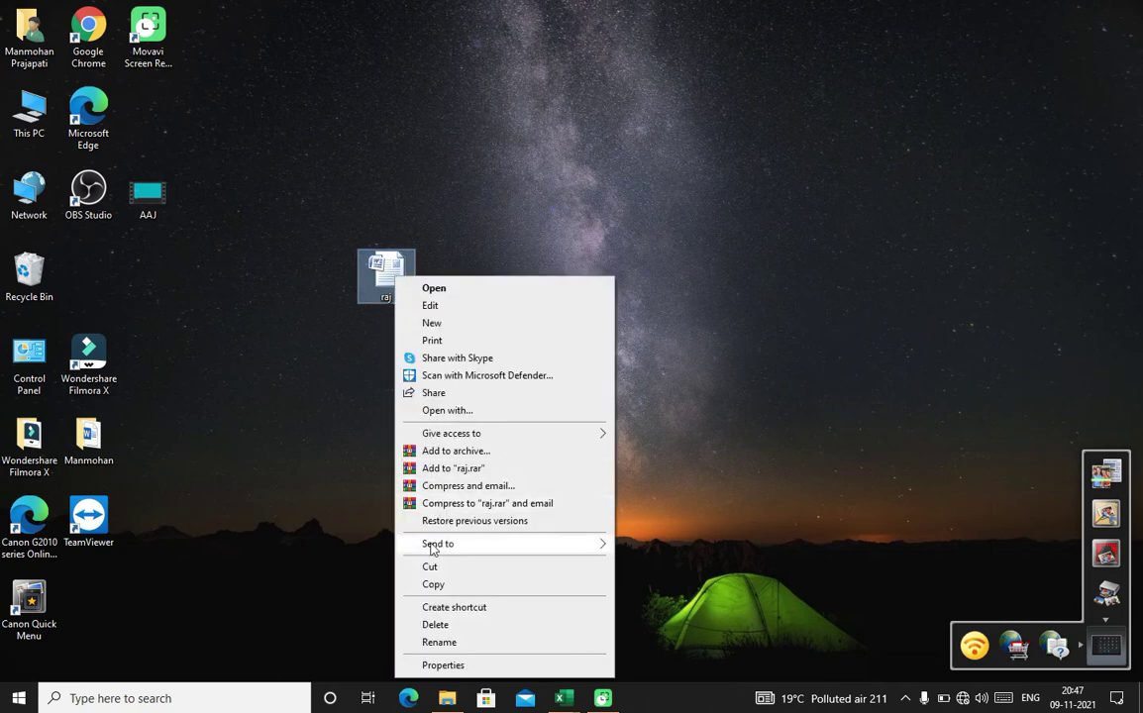
click(433, 586)
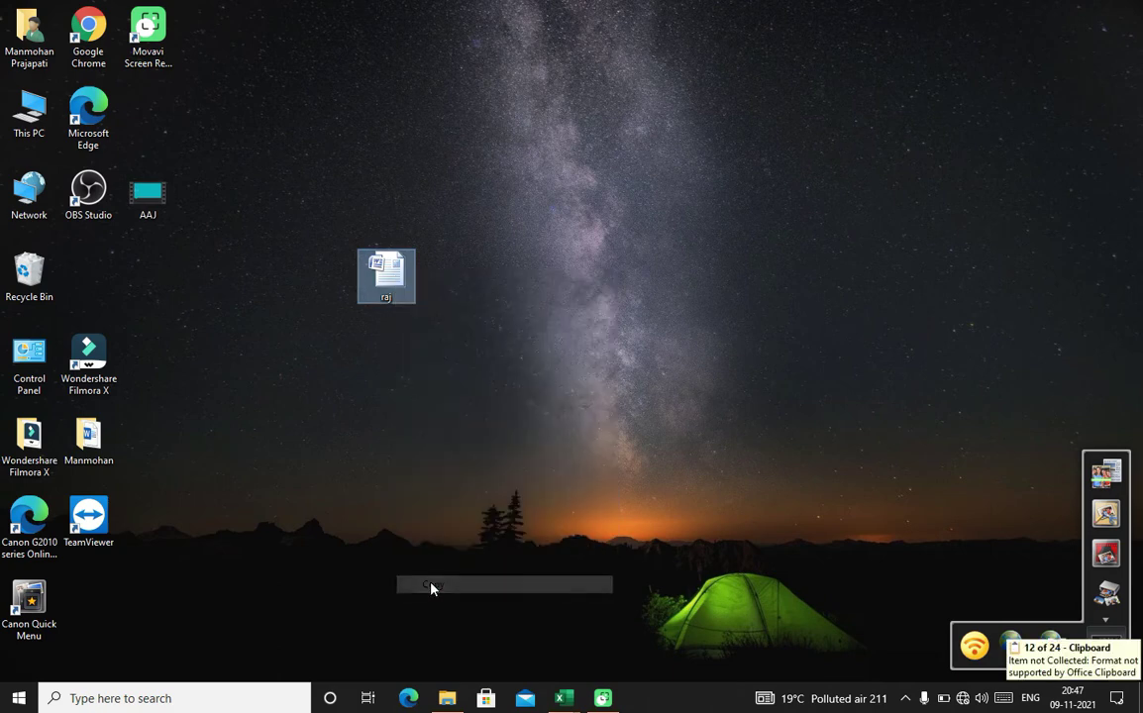
right_click(545, 307)
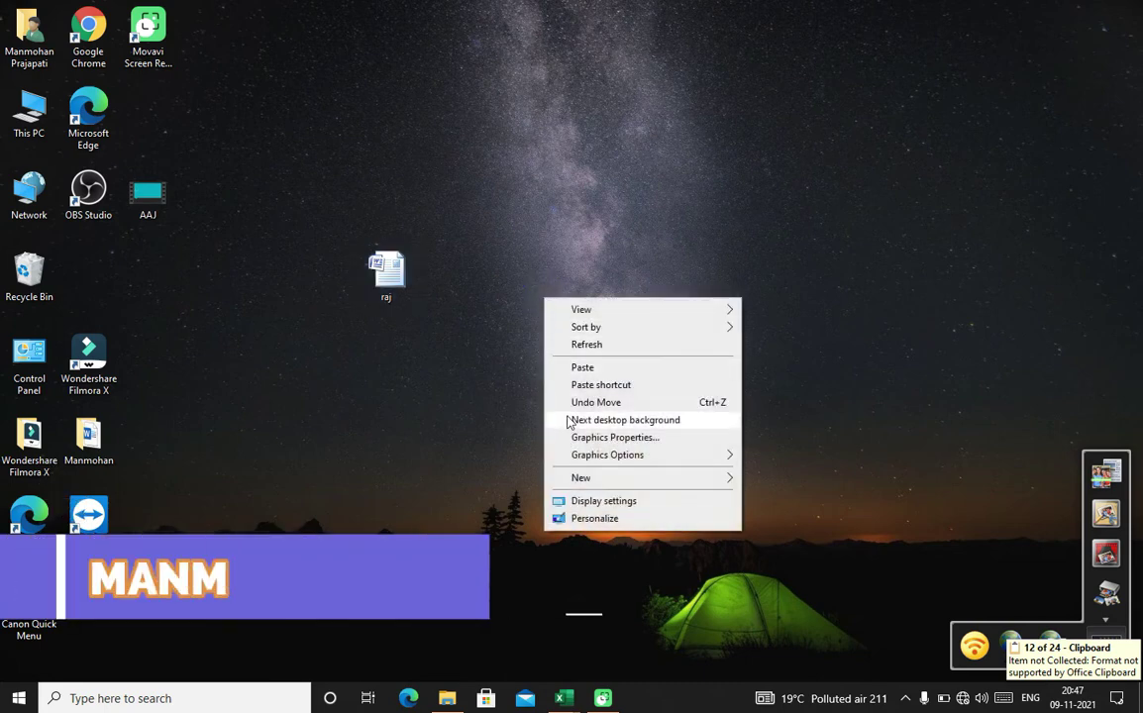
click(593, 368)
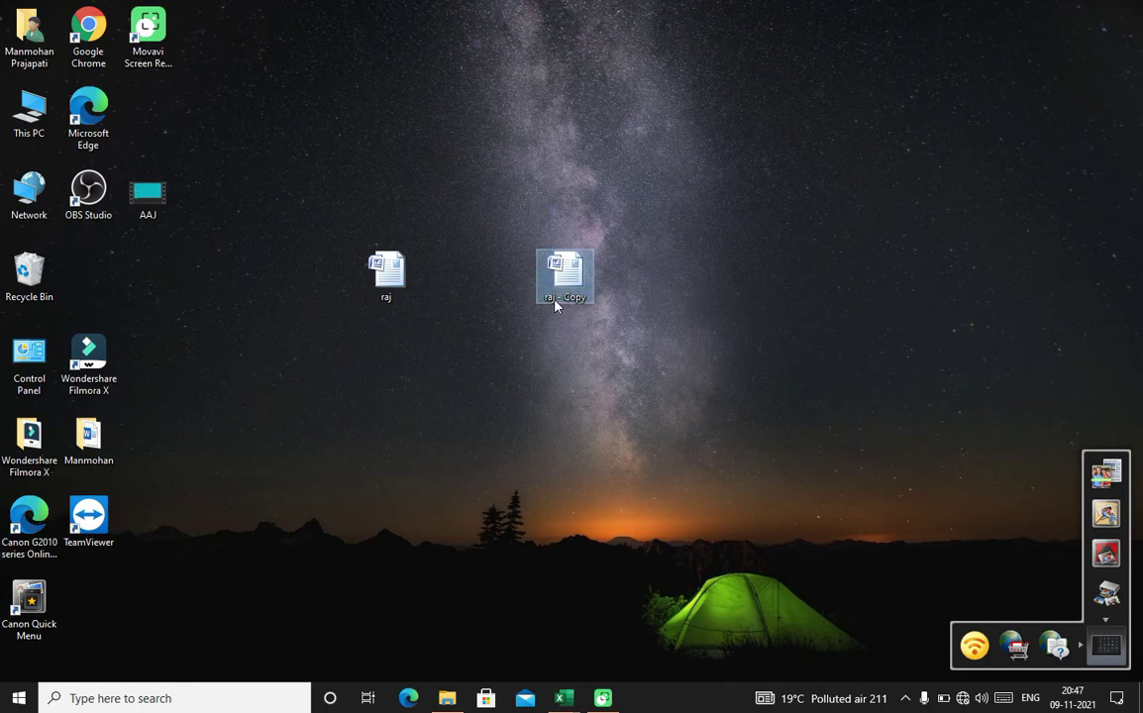
Step: Open raj - Copy and the original raj document in turn in Word to compare their contents, closing each one
double_click(562, 289)
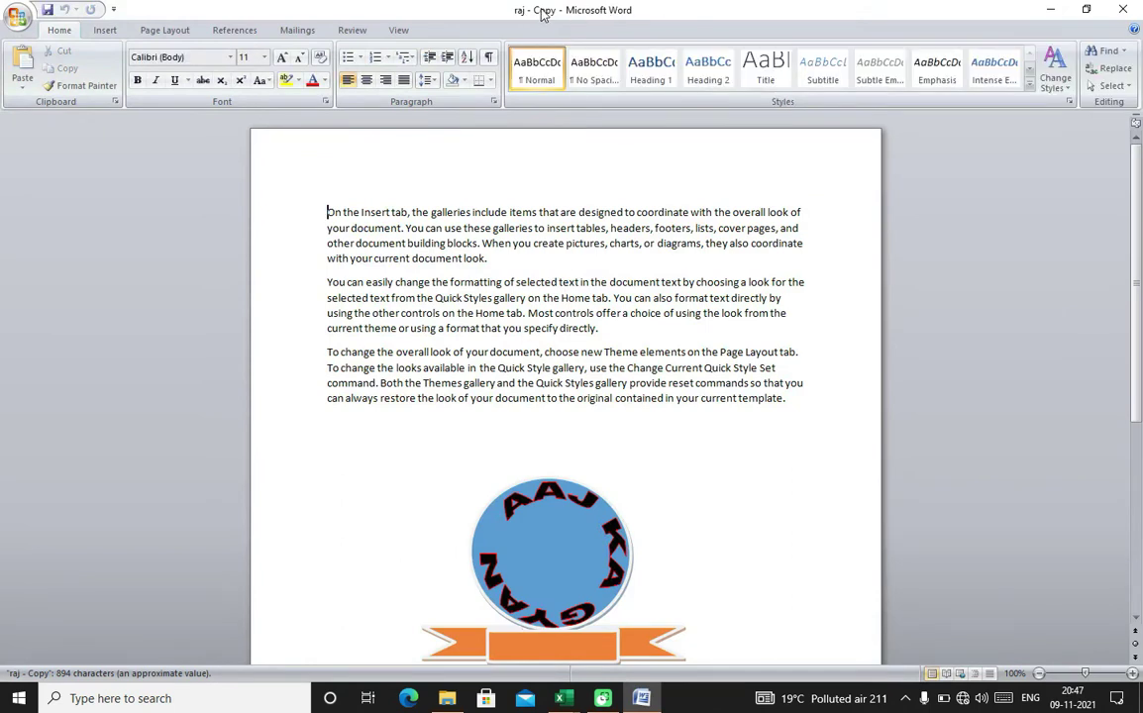
click(1137, 7)
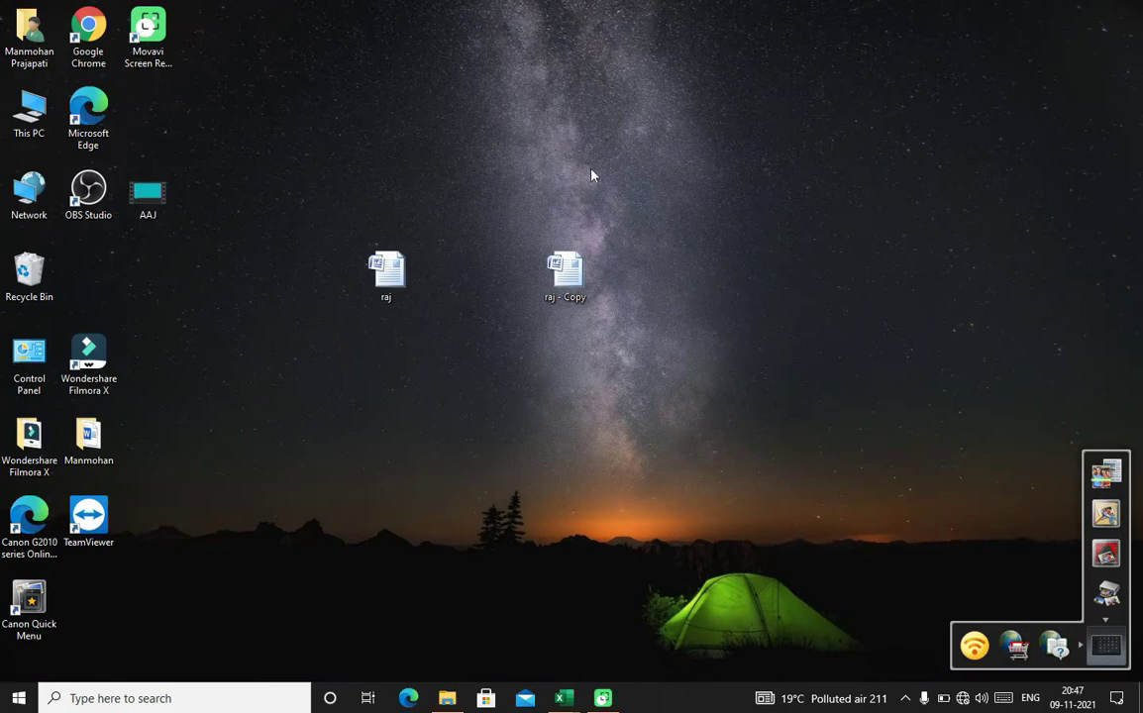
double_click(395, 259)
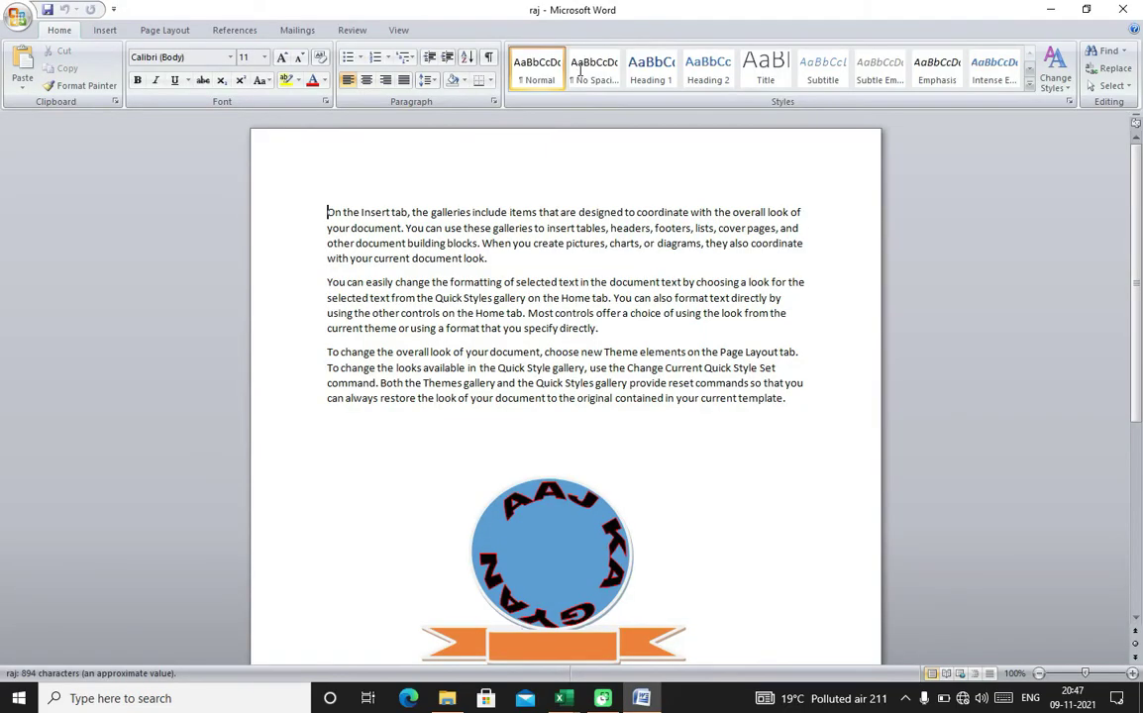
click(1127, 8)
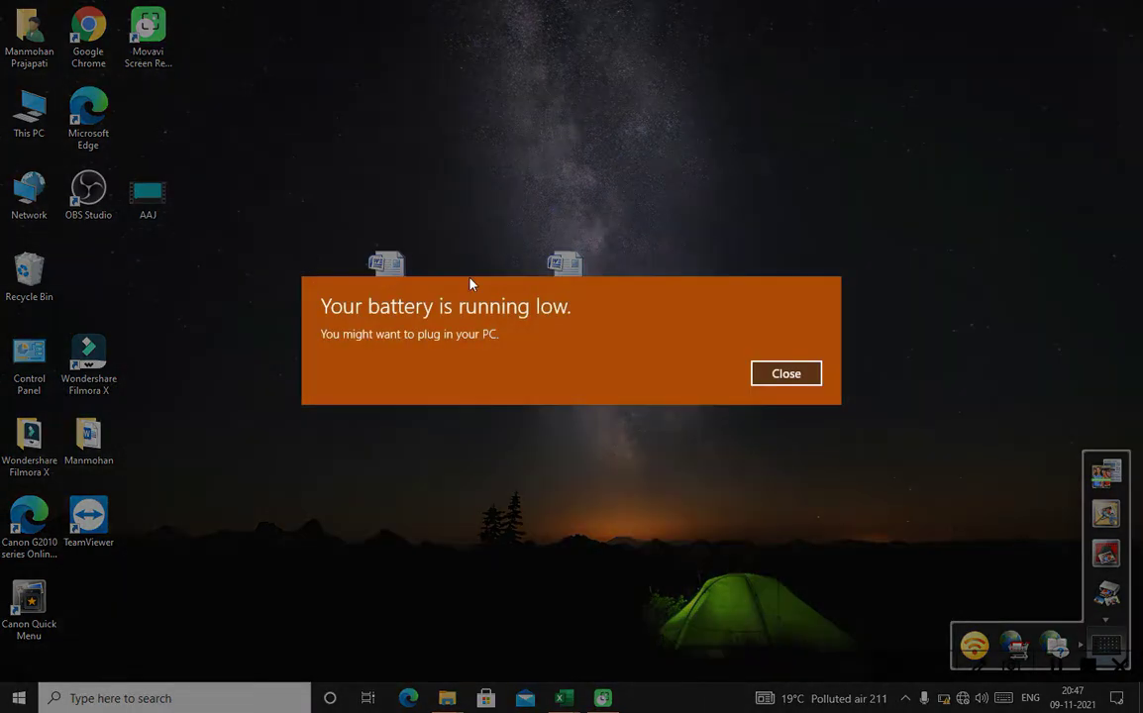
click(768, 373)
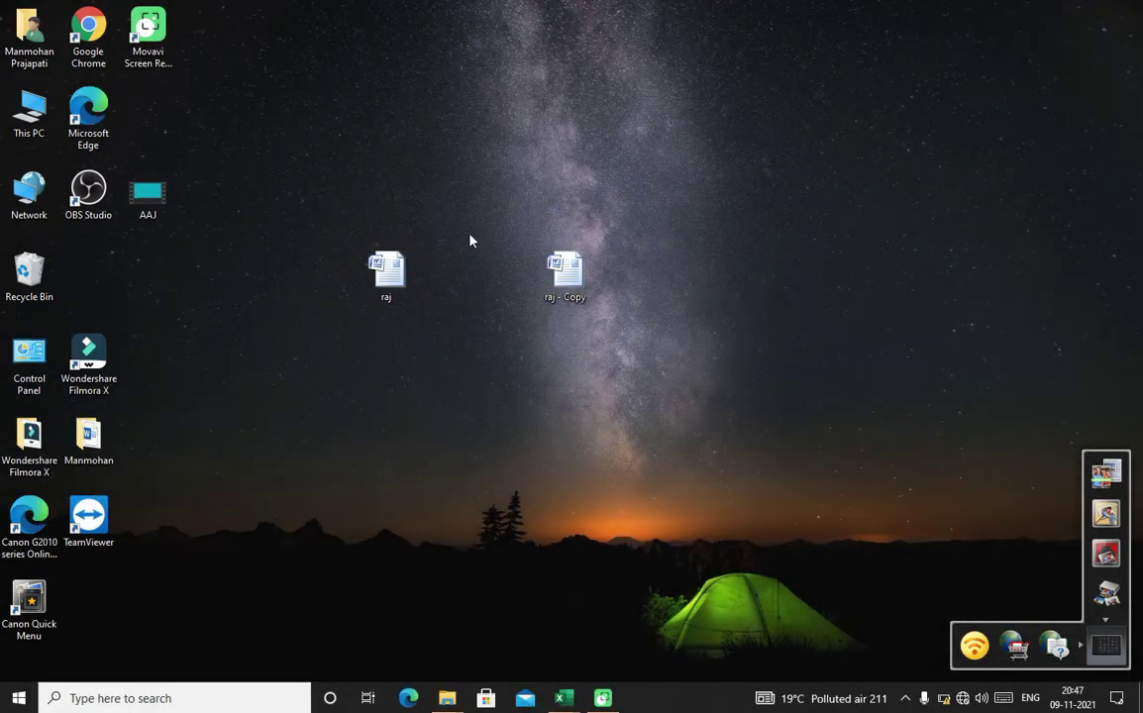
Step: Copy the raj document from the desktop, paste it into Local Disk (E:) and minimize the folder window
right_click(386, 276)
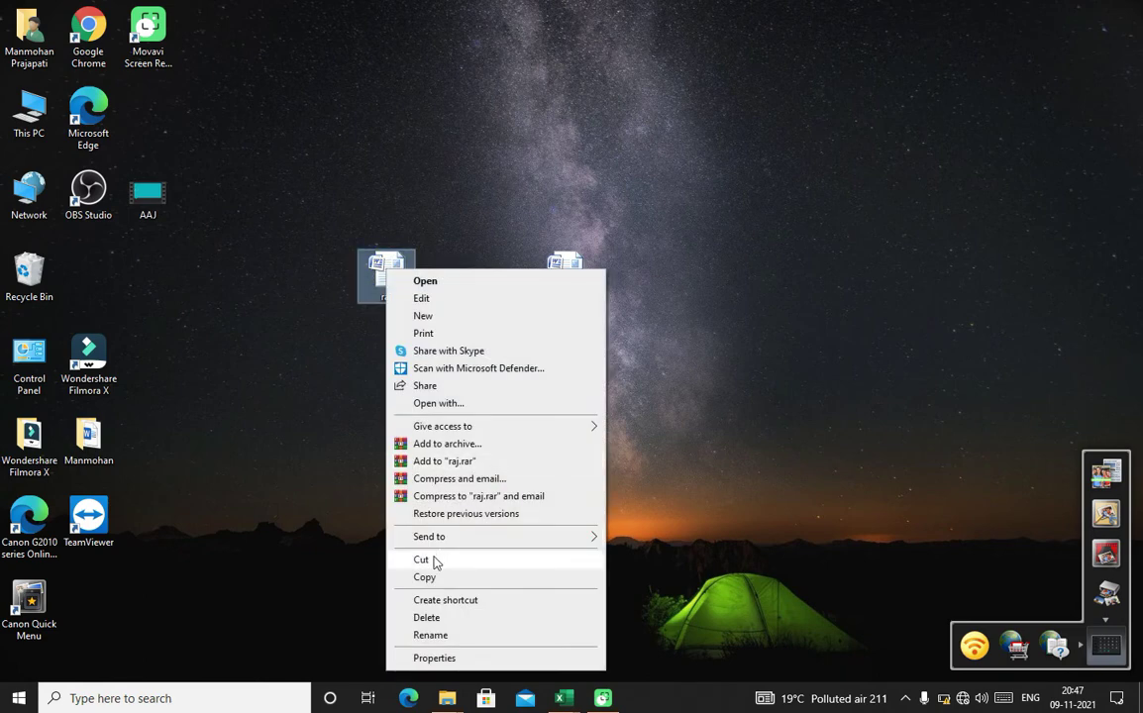
click(428, 577)
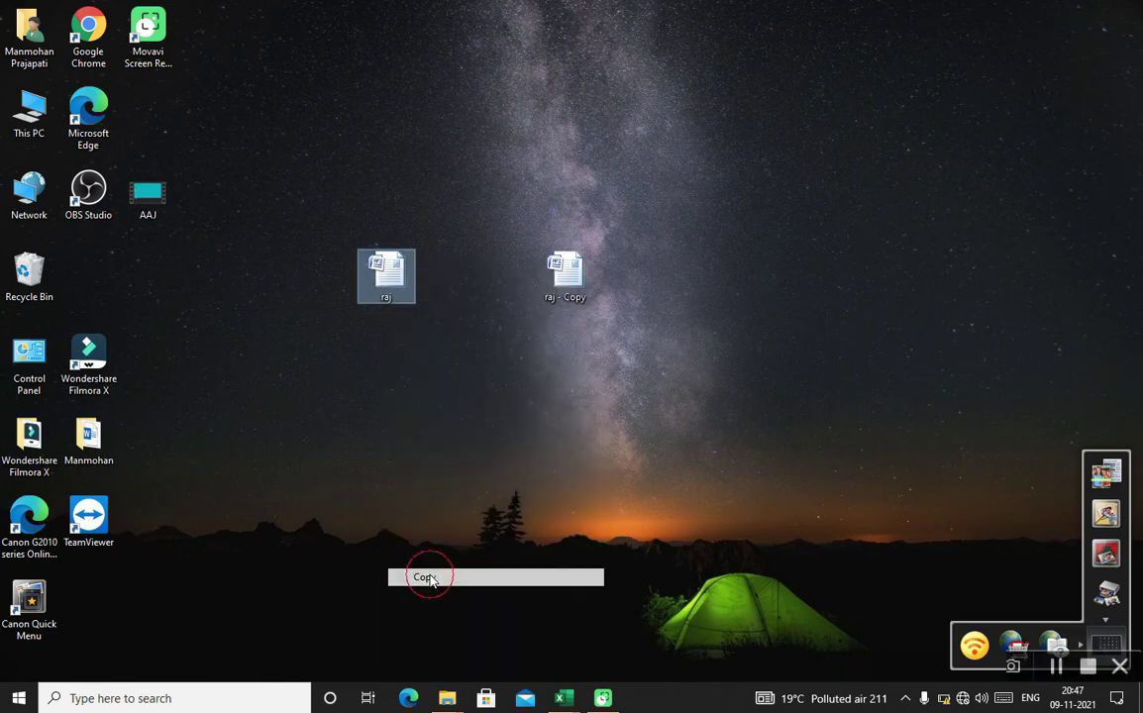
double_click(30, 104)
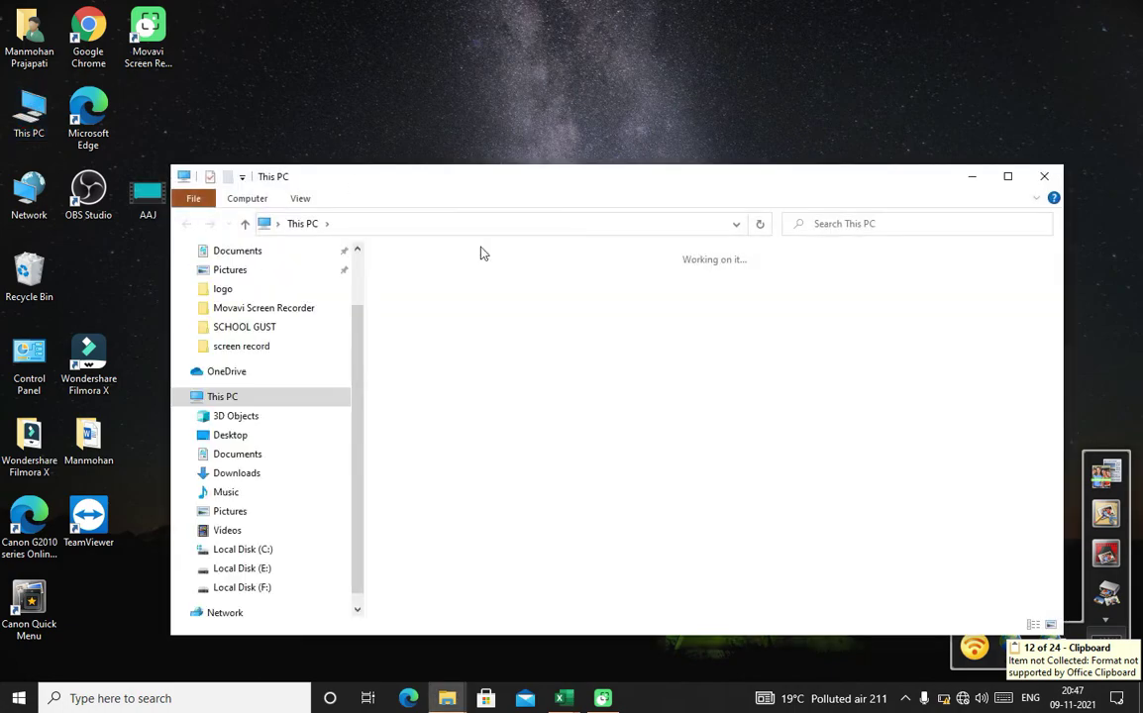
double_click(698, 453)
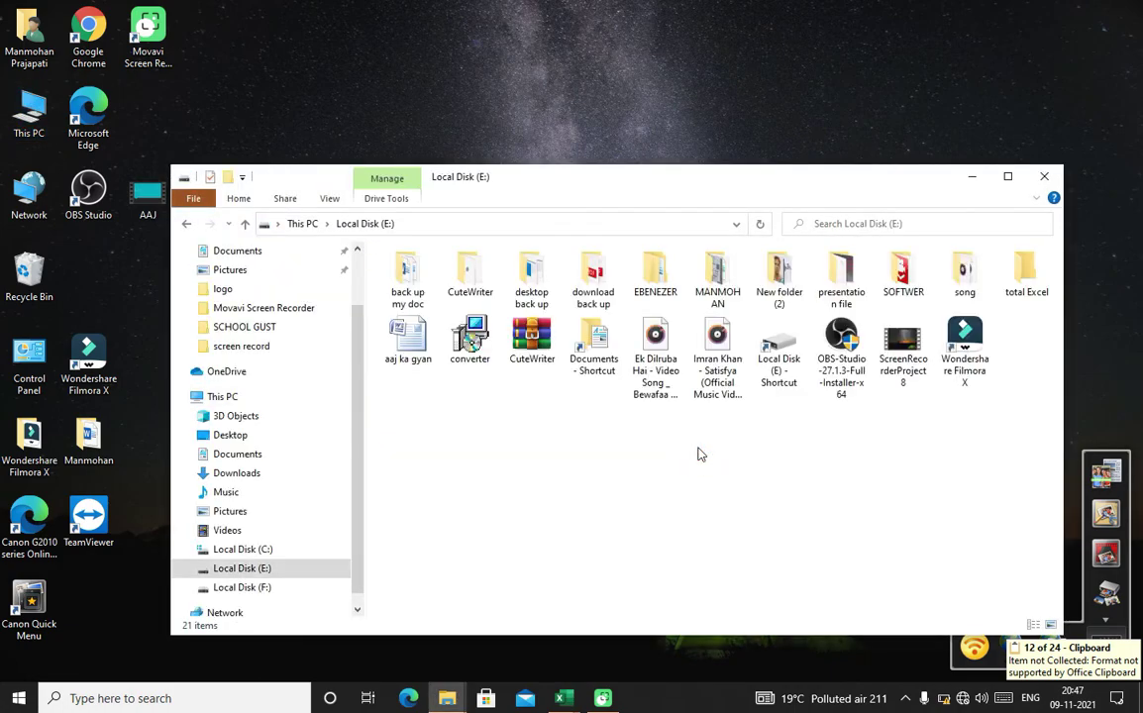
right_click(530, 401)
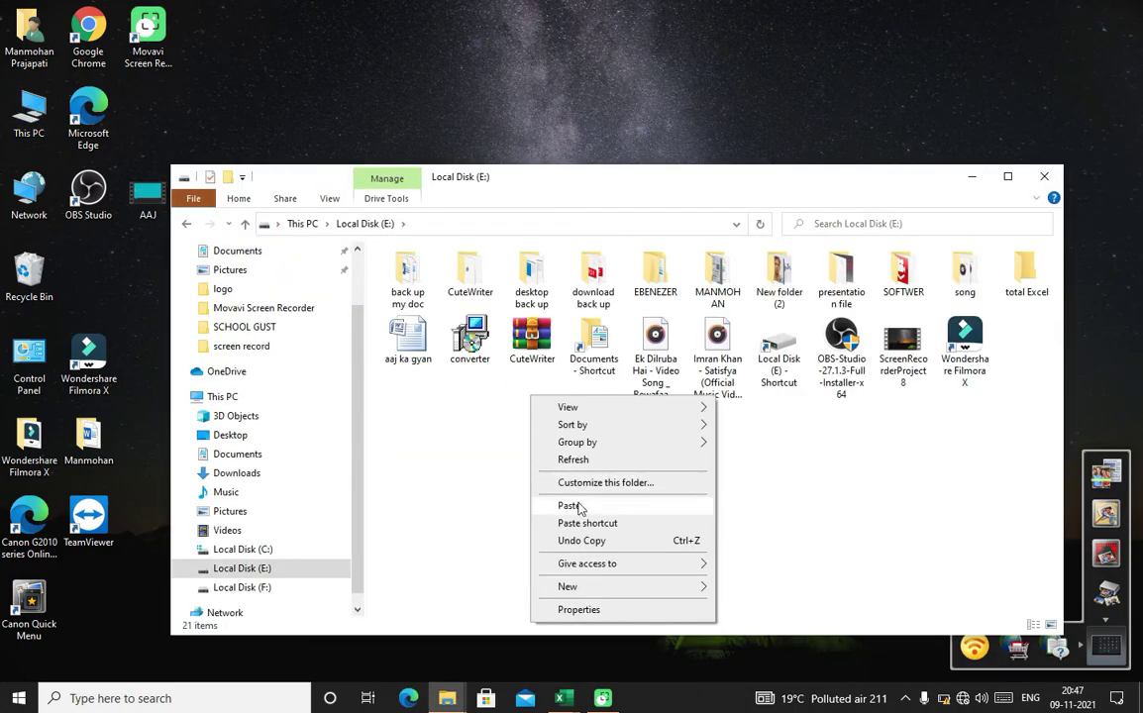
click(580, 507)
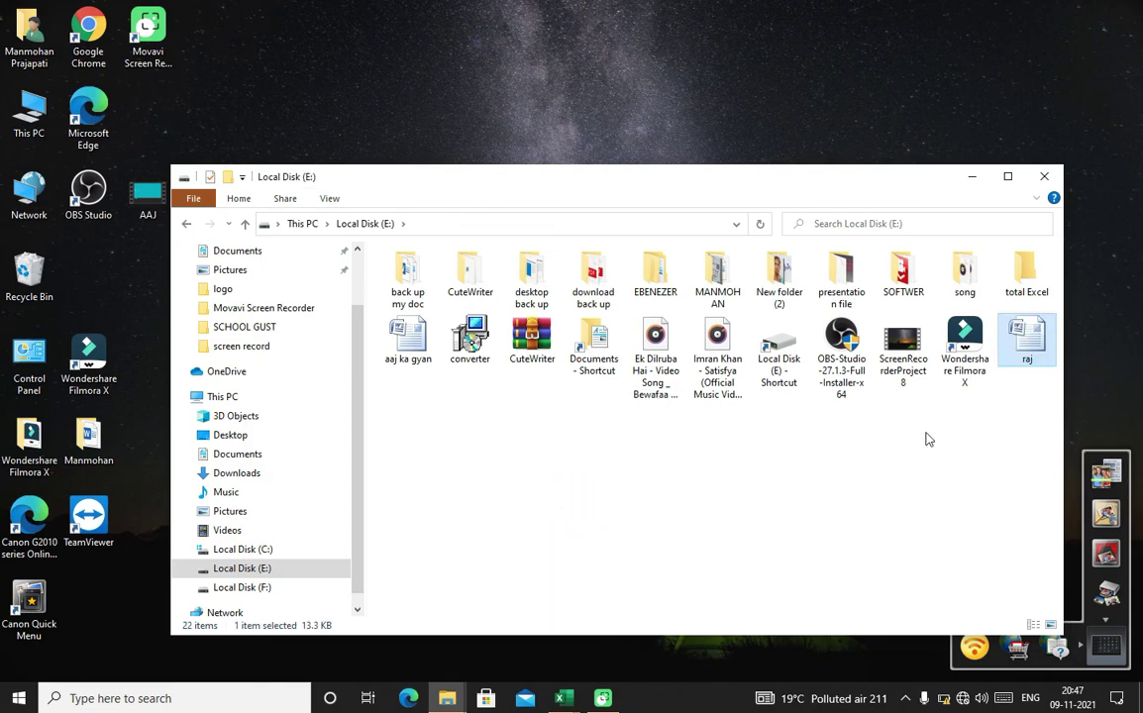
click(972, 177)
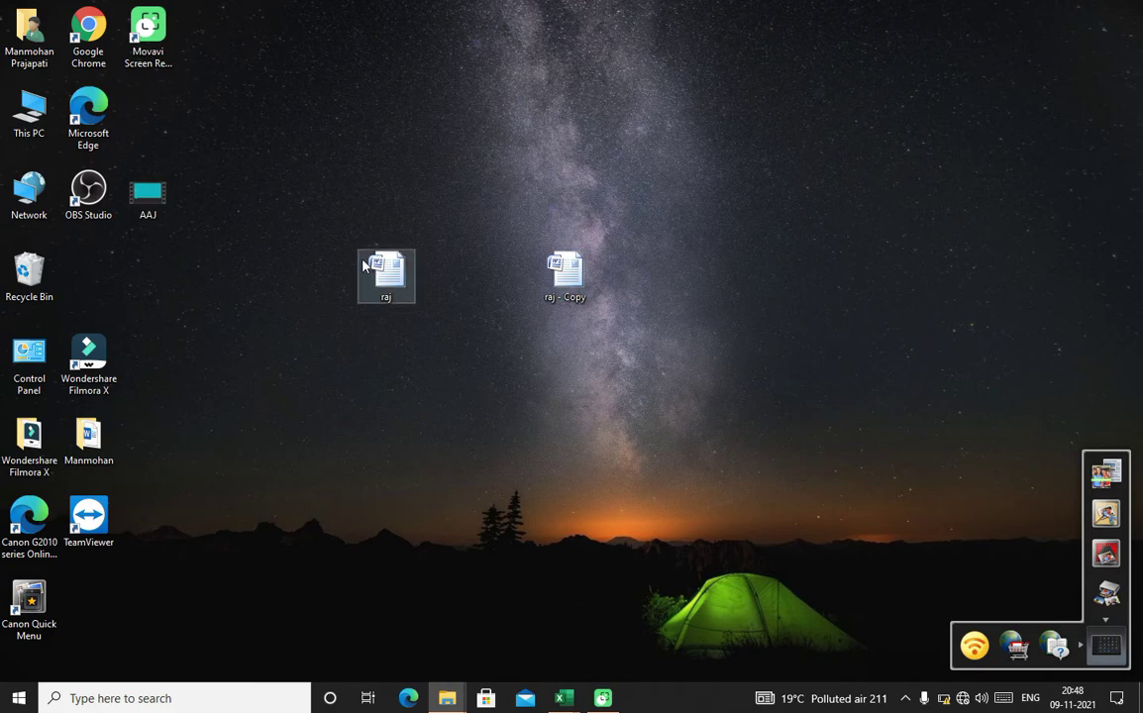
Step: Copy the EBENEZER folder on Local Disk (E:), paste it on the same drive and close the copy progress window
double_click(29, 117)
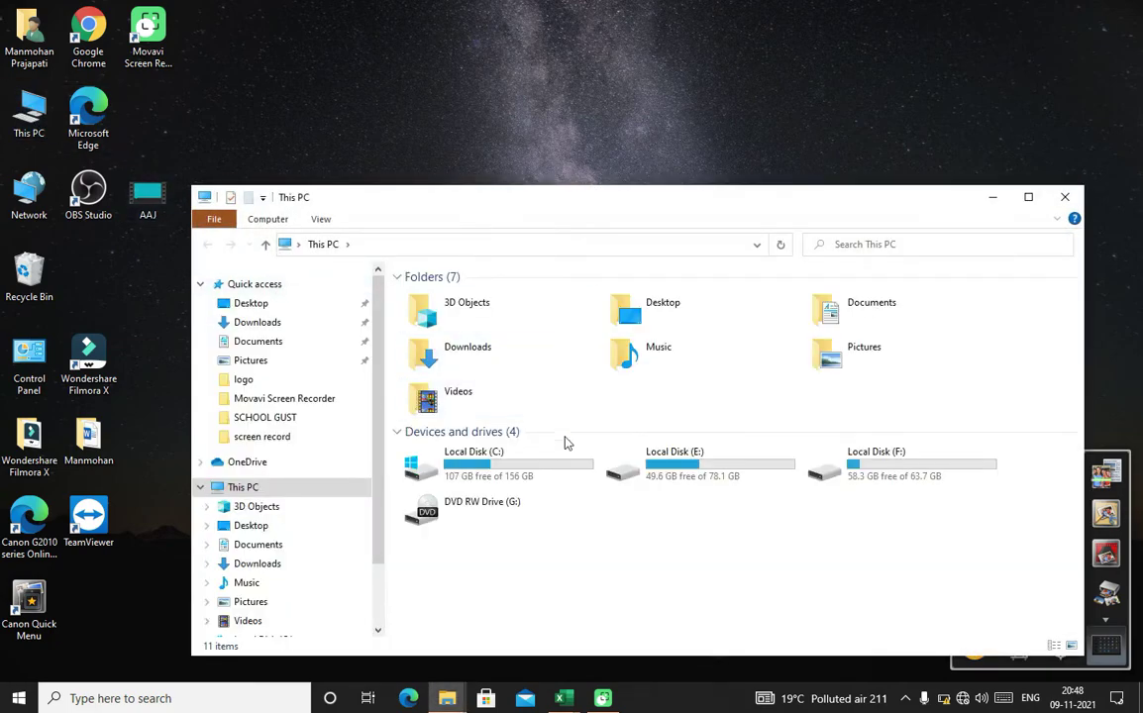
double_click(701, 469)
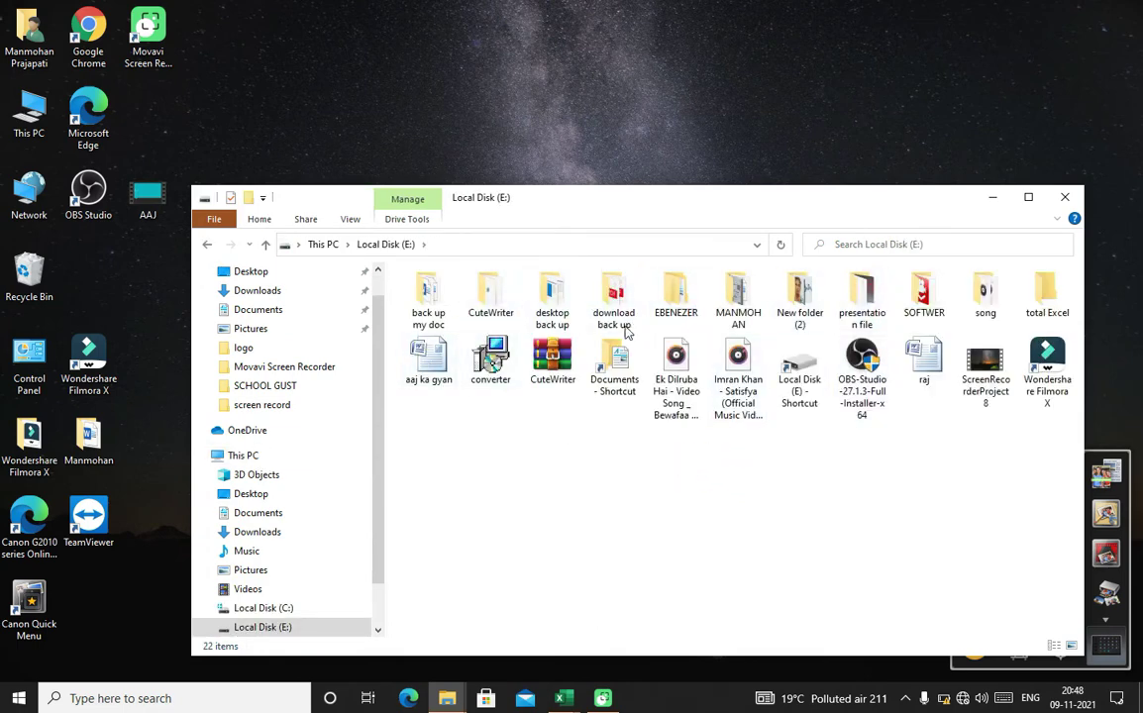
mouse_move(679, 307)
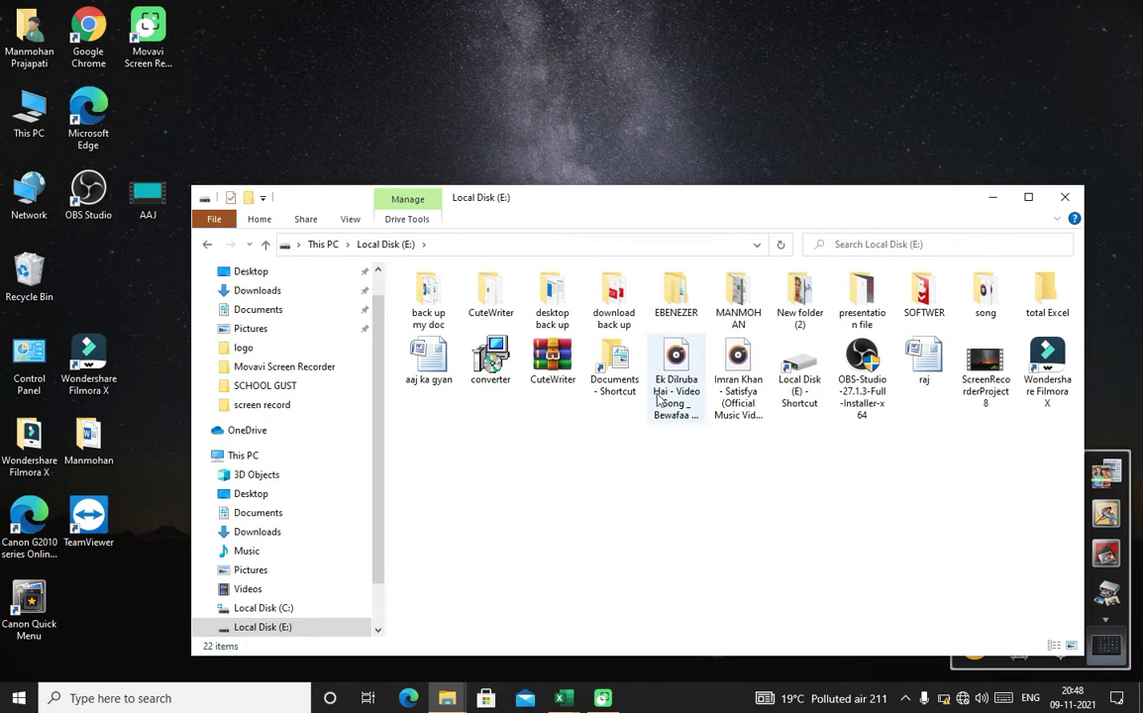
right_click(675, 303)
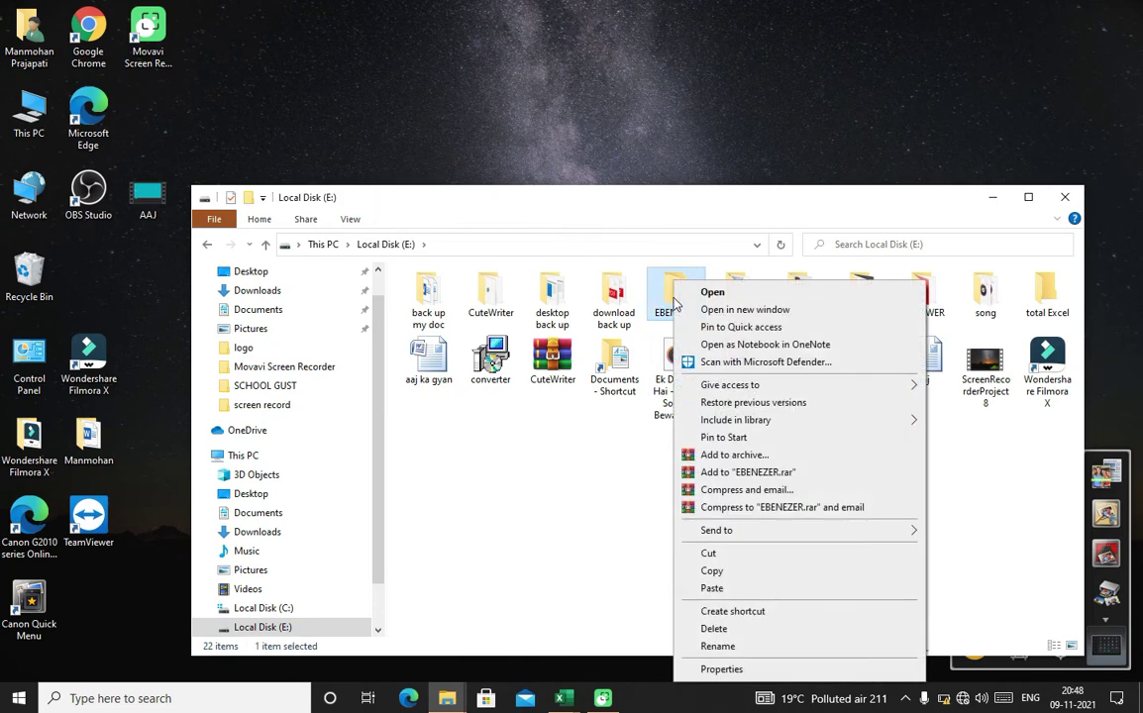
click(718, 572)
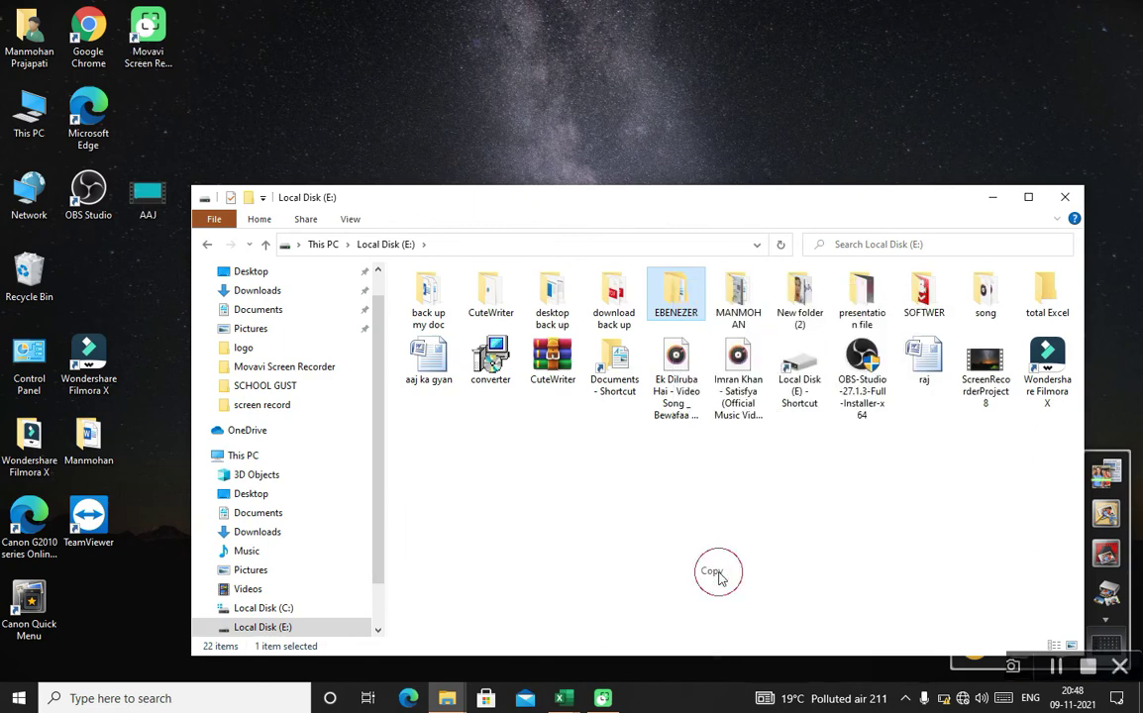
right_click(649, 533)
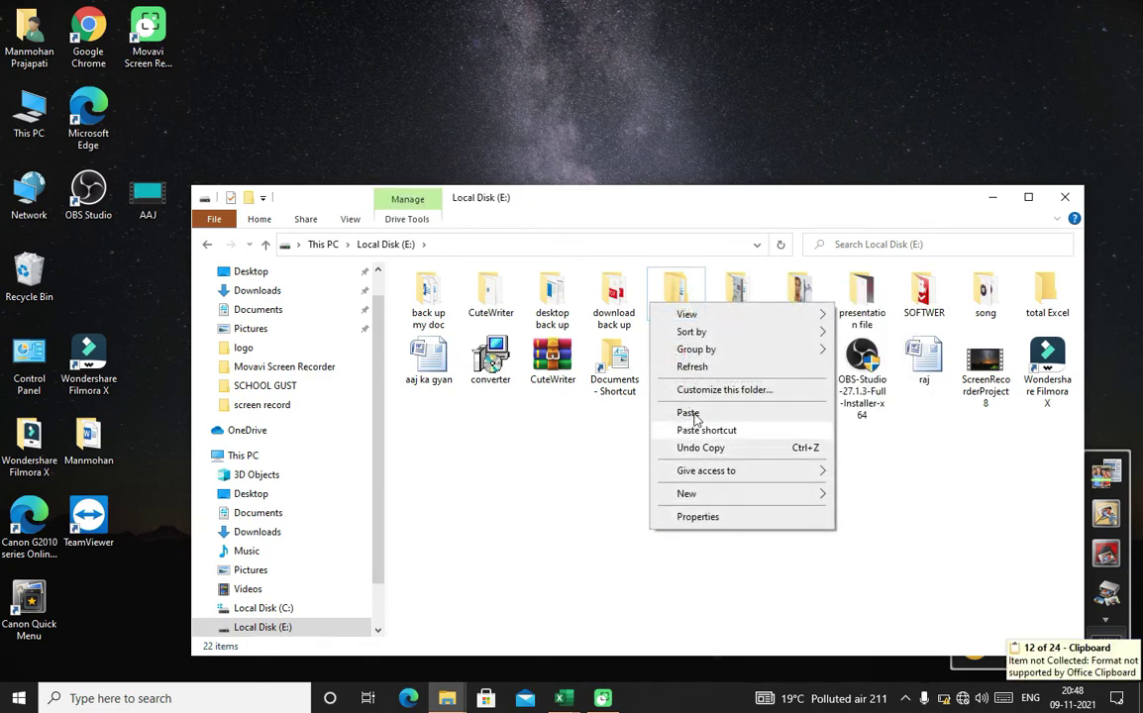
click(688, 413)
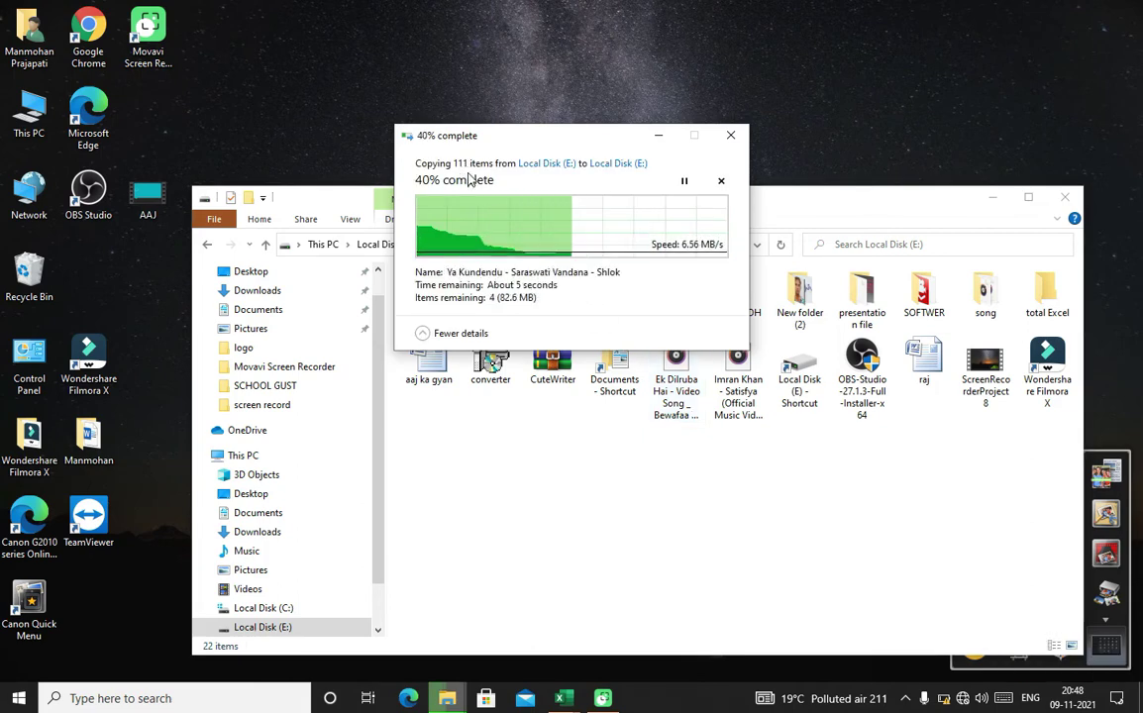
click(724, 138)
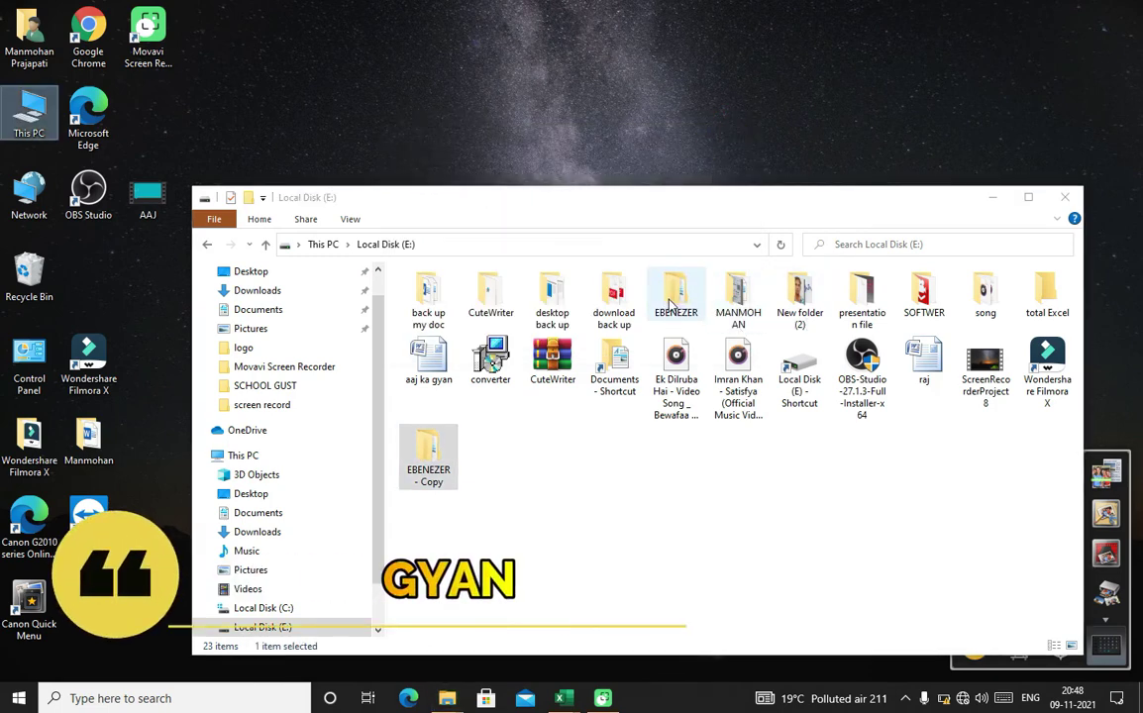
Step: Check the EBENEZER SCHOOL subfolder inside EBENEZER - Copy and delete the EBENEZER - Copy folder from Local Disk (E:)
double_click(443, 471)
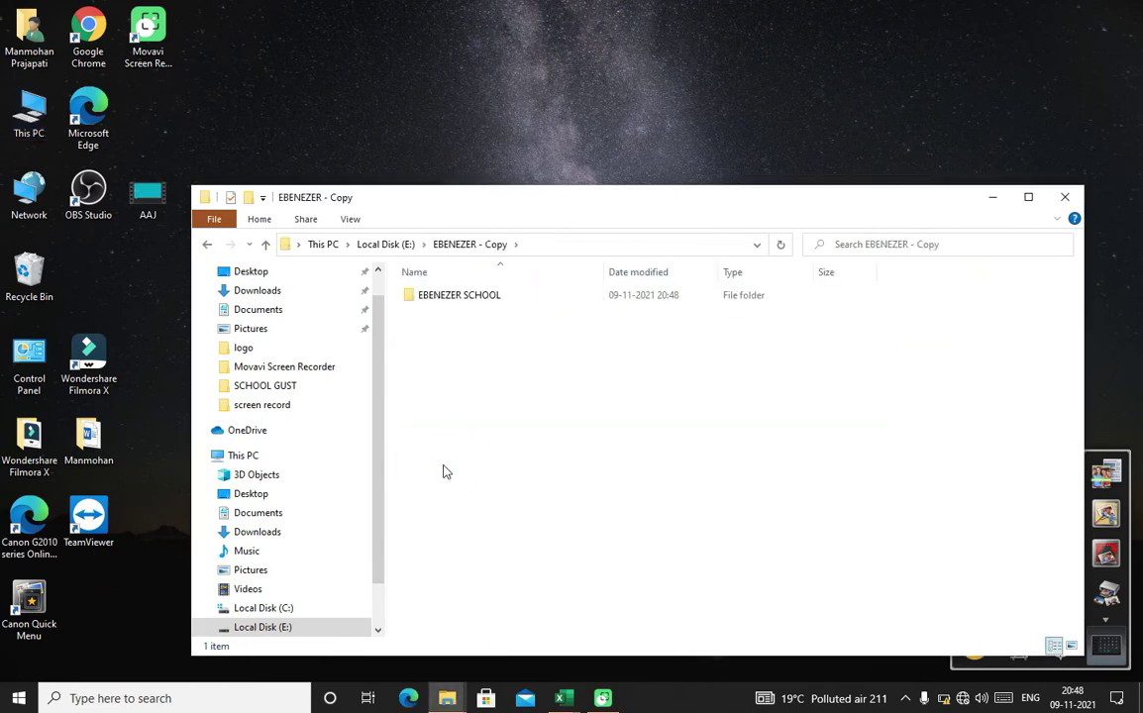
double_click(473, 296)
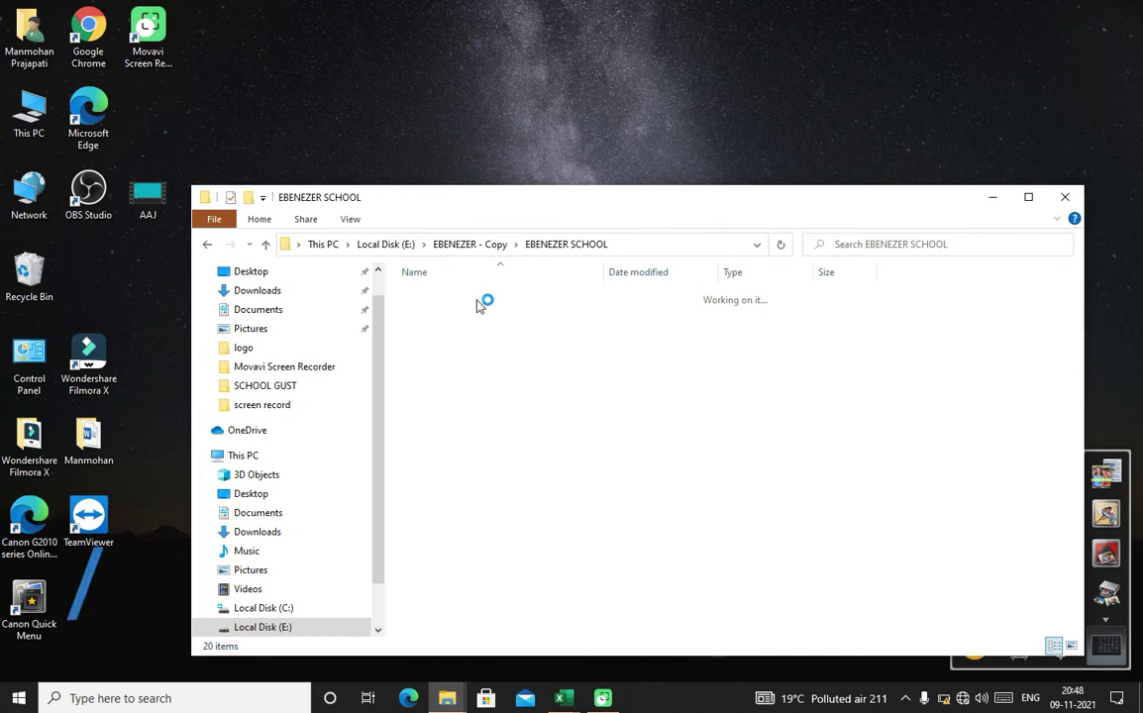
click(266, 244)
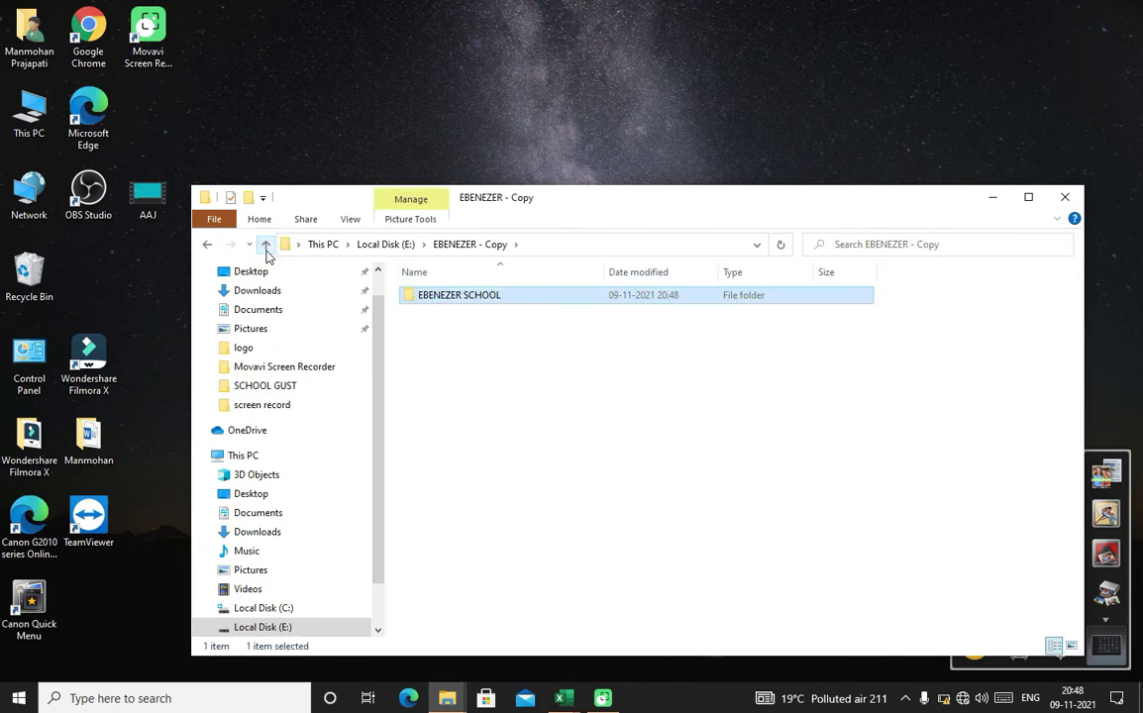
click(265, 245)
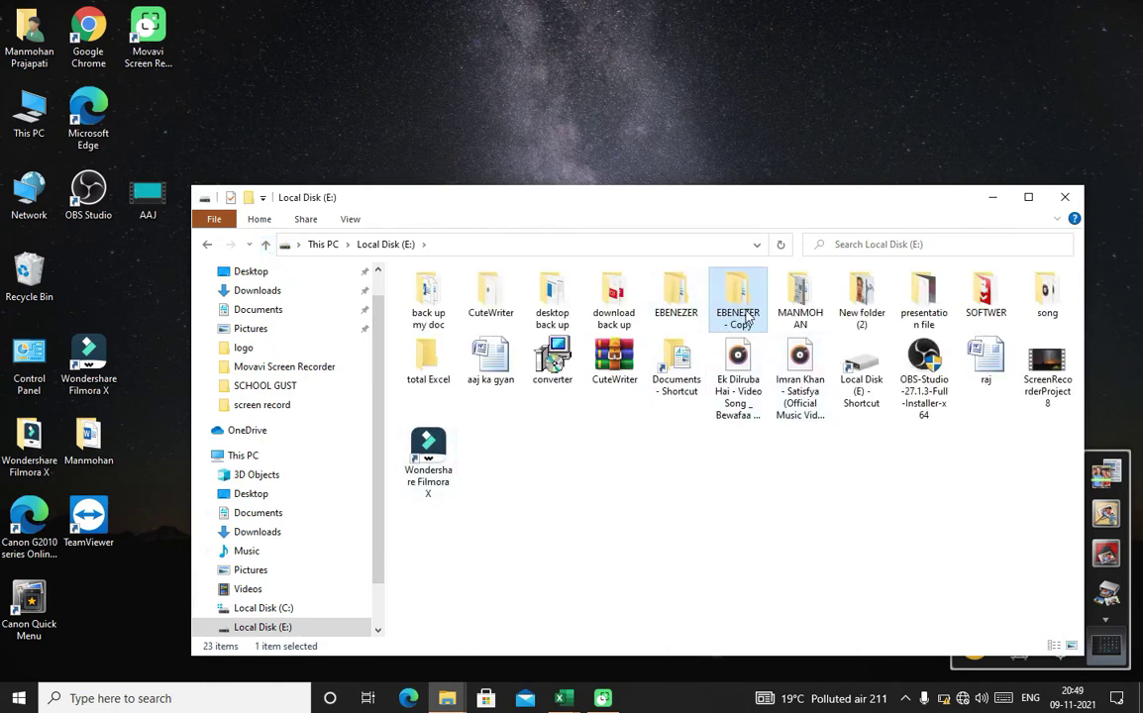
right_click(743, 305)
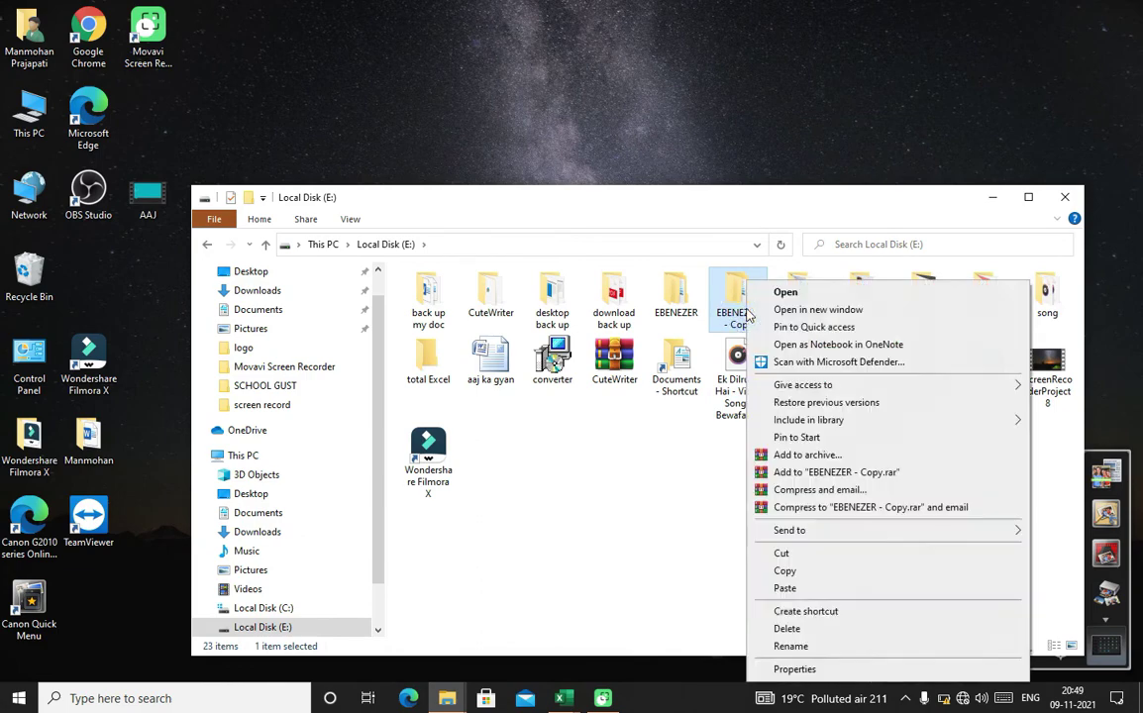
click(787, 629)
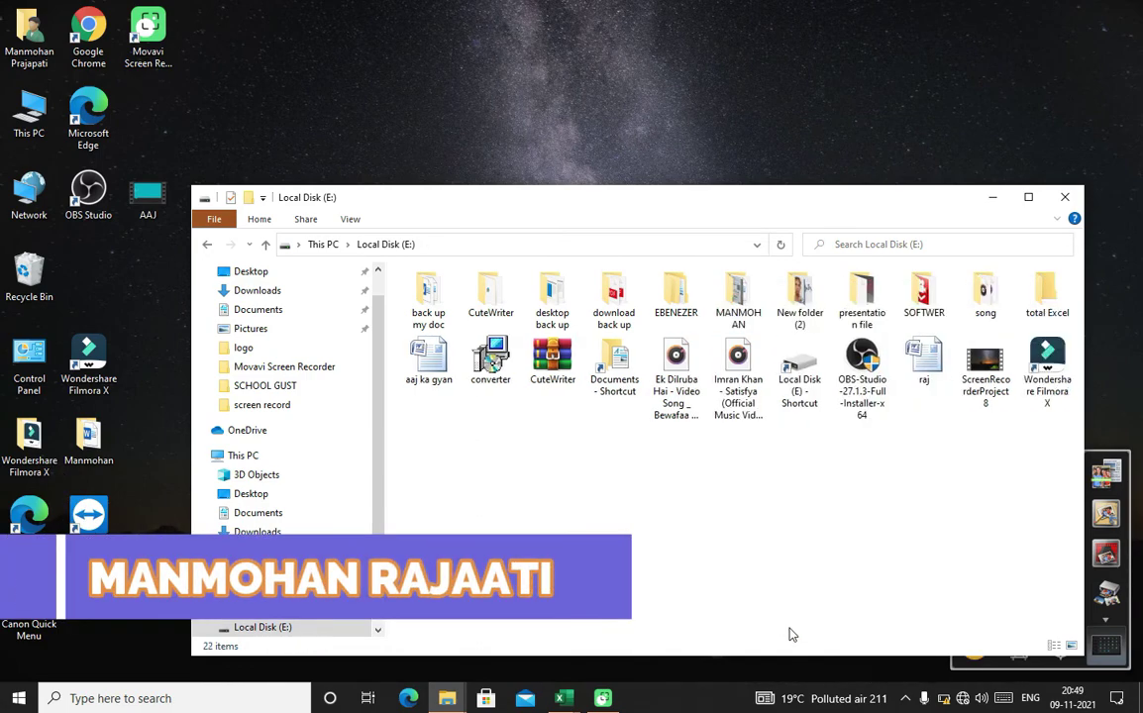